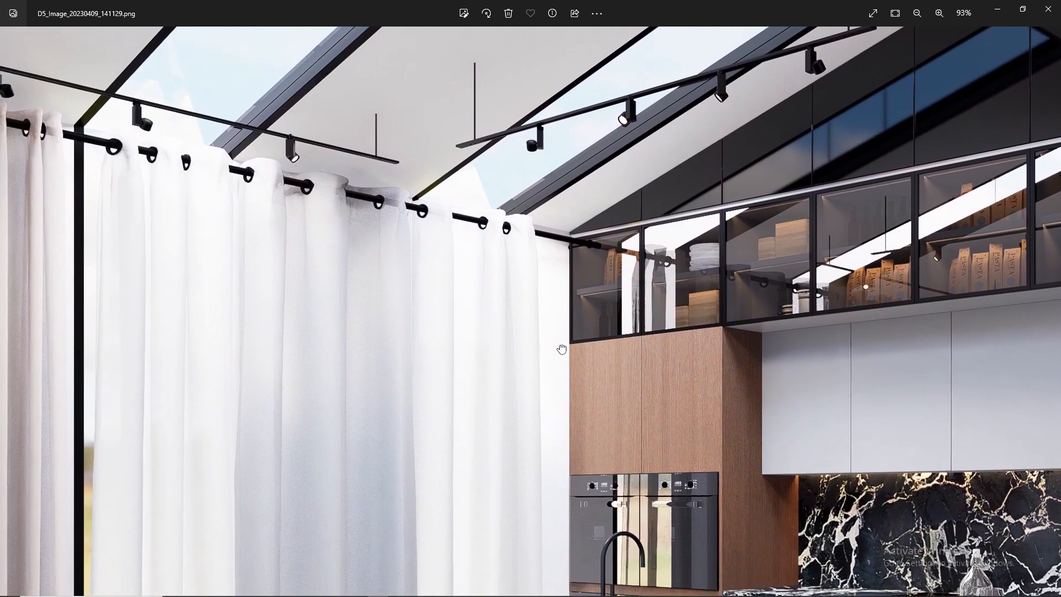
Inspect the finished kitchen render and the SketchUp pantry model from another angle, returning to the Scene 1 view.
{"action": "scroll", "coordinate": [562, 359], "scroll_direction": "down", "scroll_amount": 5}
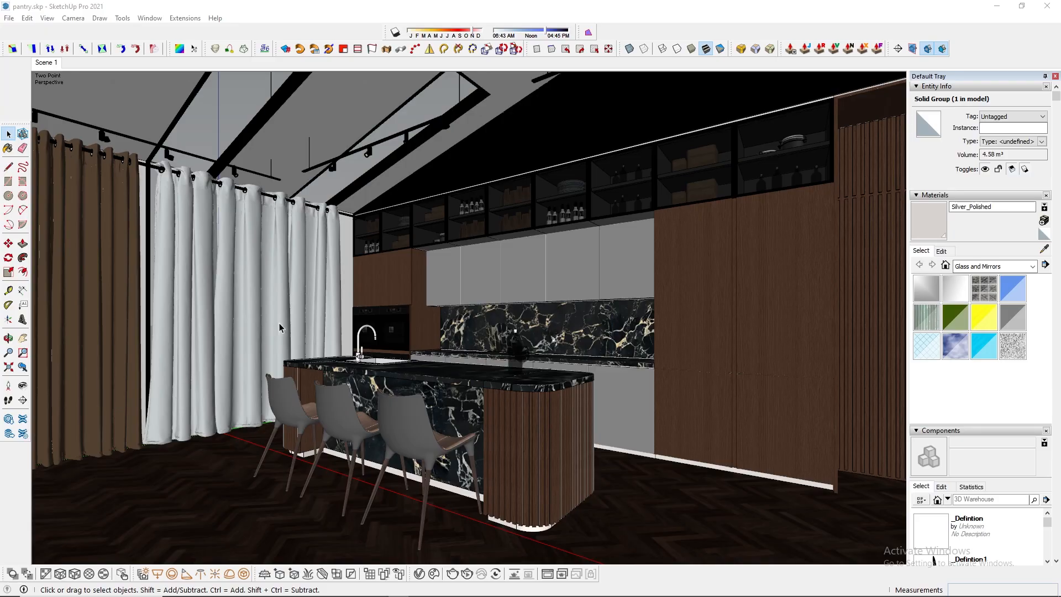
{"action": "mouse_move", "coordinate": [280, 323]}
{"action": "middle_mouse_down"}
{"action": "mouse_move", "coordinate": [479, 282]}
{"action": "mouse_move", "coordinate": [302, 272]}
{"action": "mouse_move", "coordinate": [165, 166]}
{"action": "middle_mouse_up"}
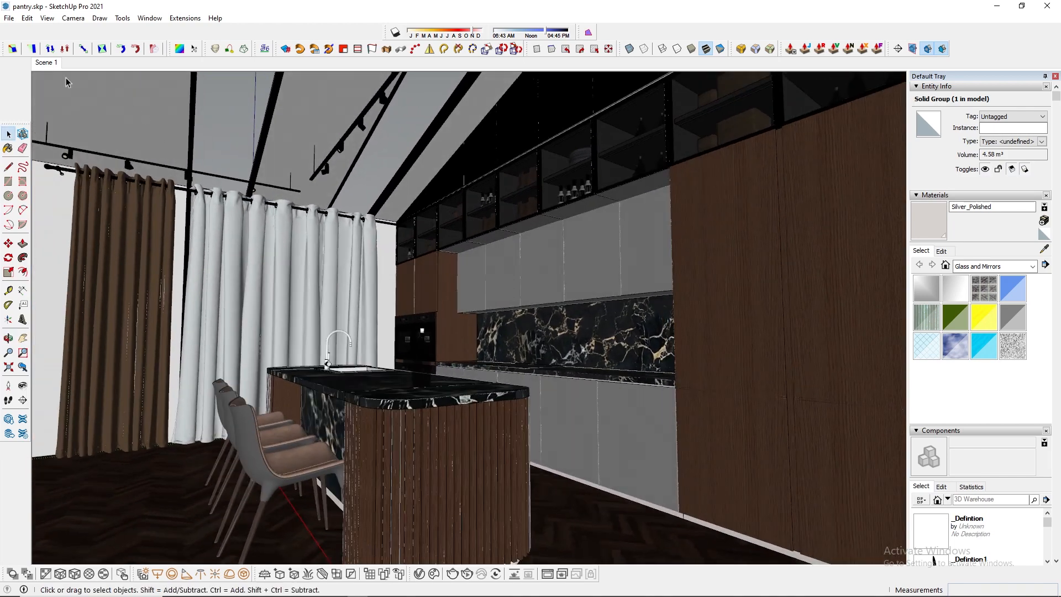
{"action": "left_click", "coordinate": [43, 62]}
Purge the unused items from the entire pantry model and save the file.
{"action": "left_click", "coordinate": [161, 18]}
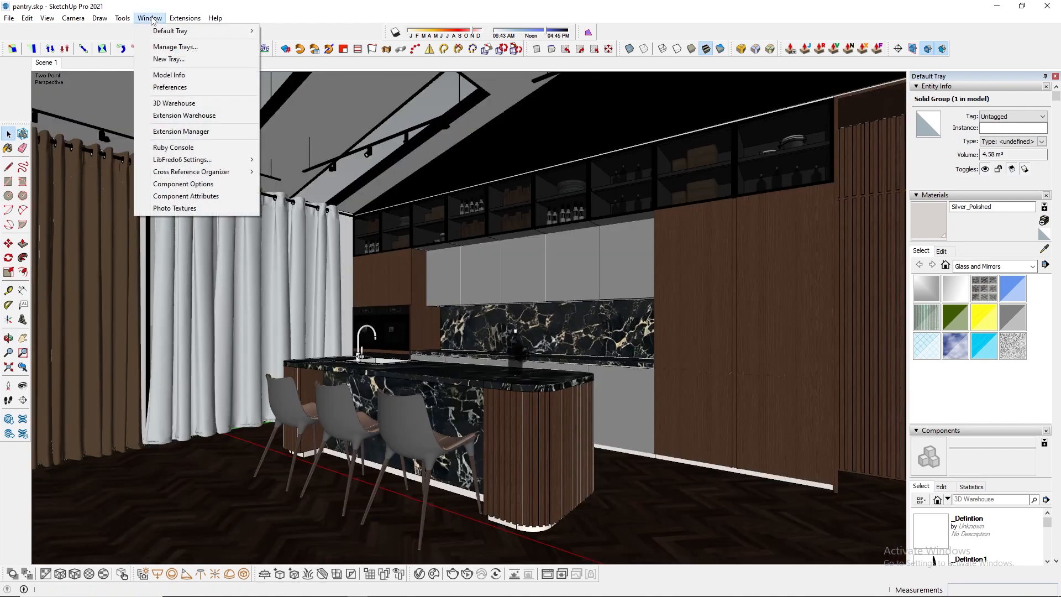
{"action": "left_click", "coordinate": [170, 73]}
{"action": "left_click", "coordinate": [137, 232]}
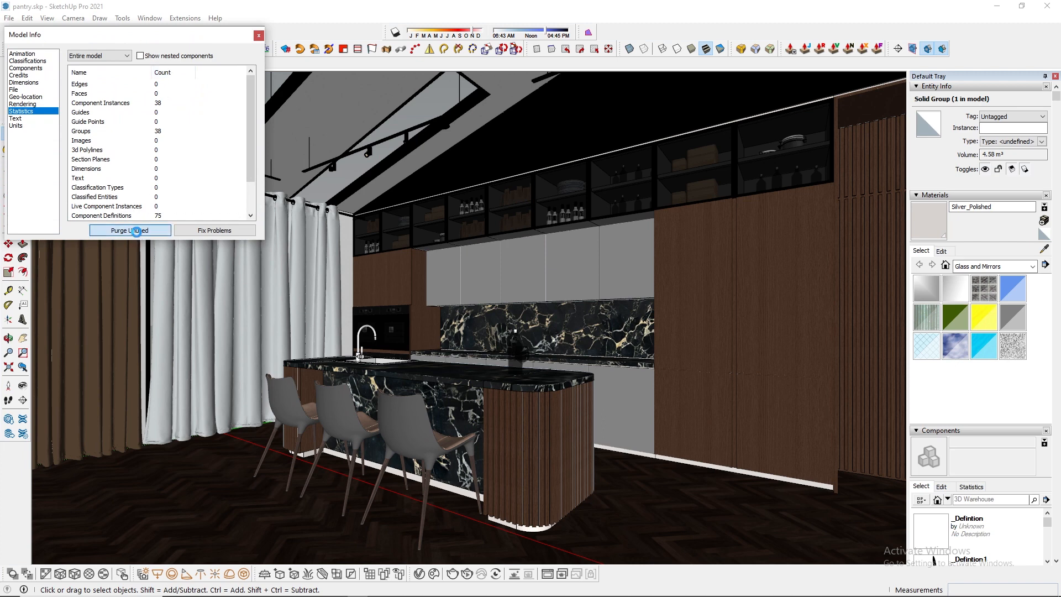
{"action": "left_click", "coordinate": [259, 35]}
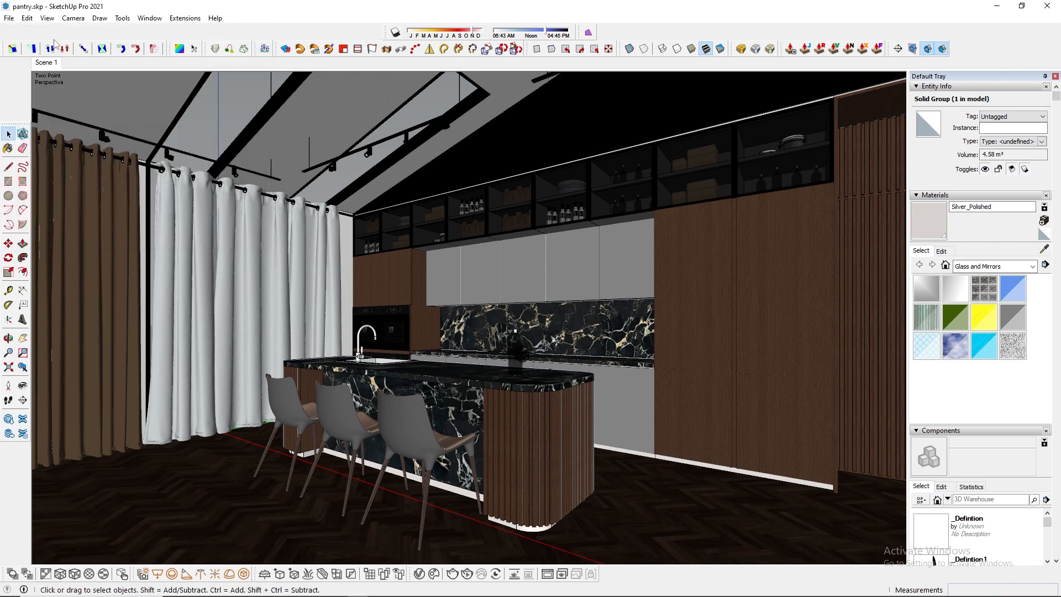
{"action": "left_click", "coordinate": [11, 20]}
{"action": "left_click", "coordinate": [28, 83]}
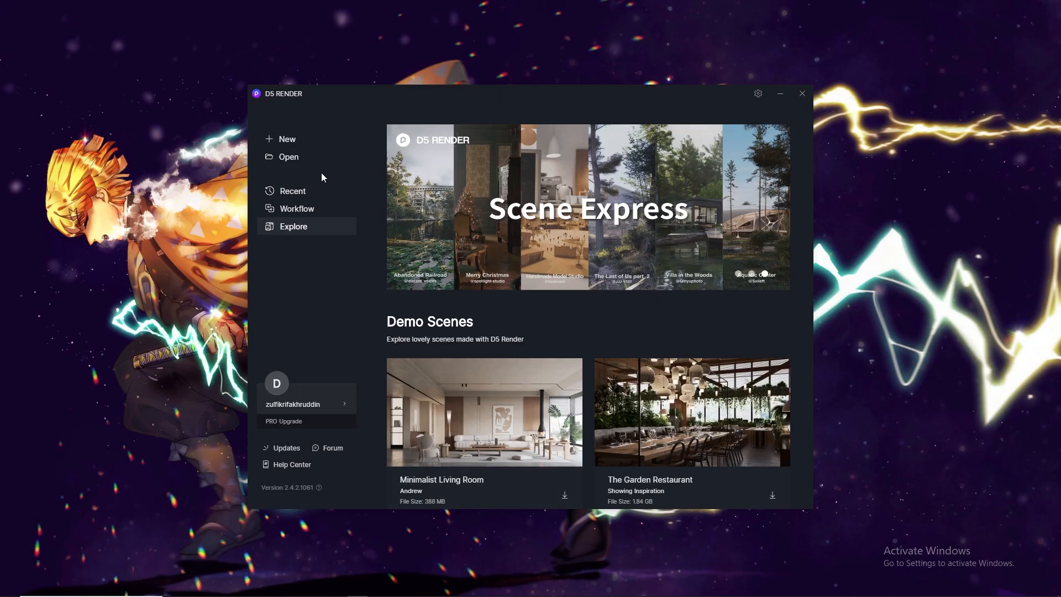
In D5 Render, open pantry.skp from the #40 (pantry dining) folder.
{"action": "left_click", "coordinate": [314, 164]}
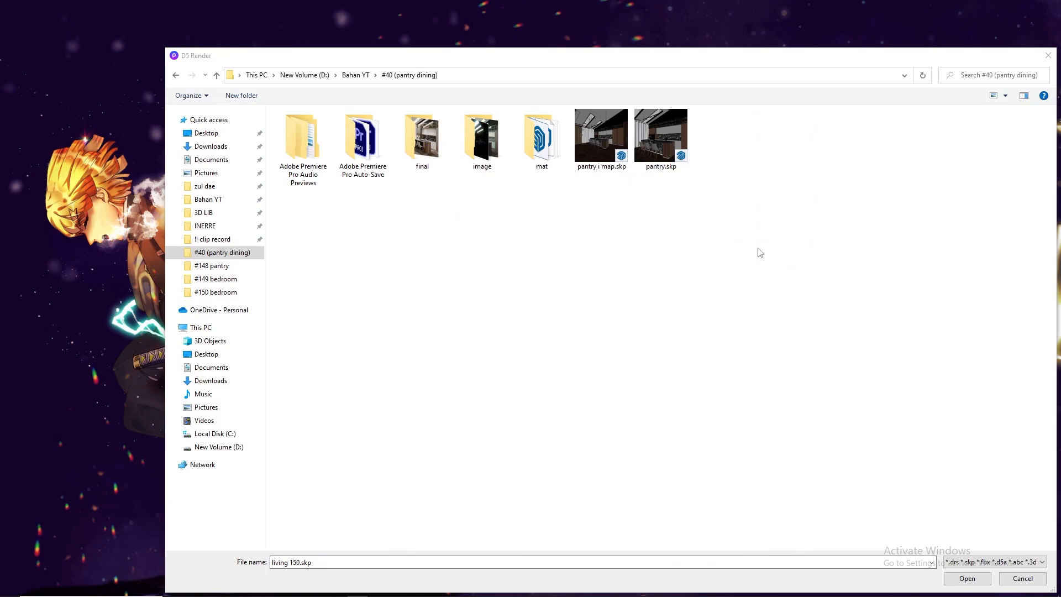
{"action": "double_click", "coordinate": [675, 157]}
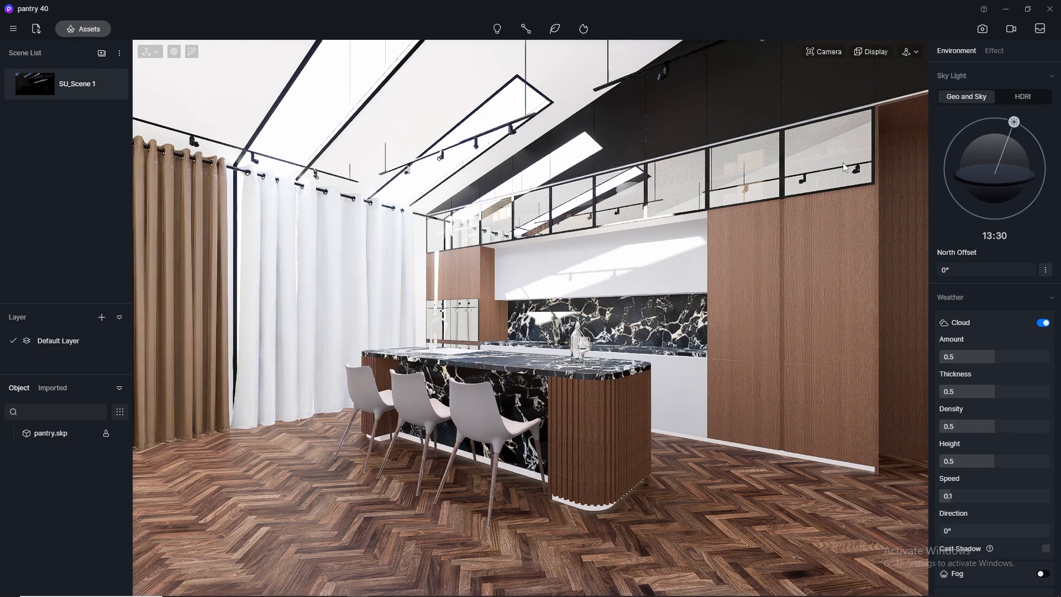
Set up a 4K image render with an 80° field of view and move the camera back from the kitchen.
{"action": "left_click", "coordinate": [984, 30]}
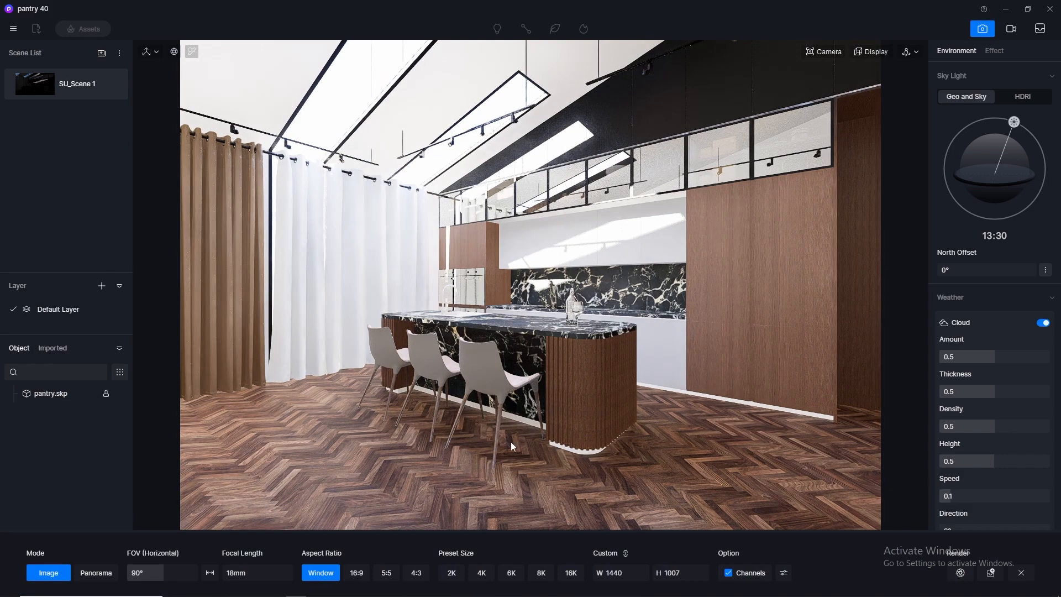
{"action": "left_click", "coordinate": [481, 573]}
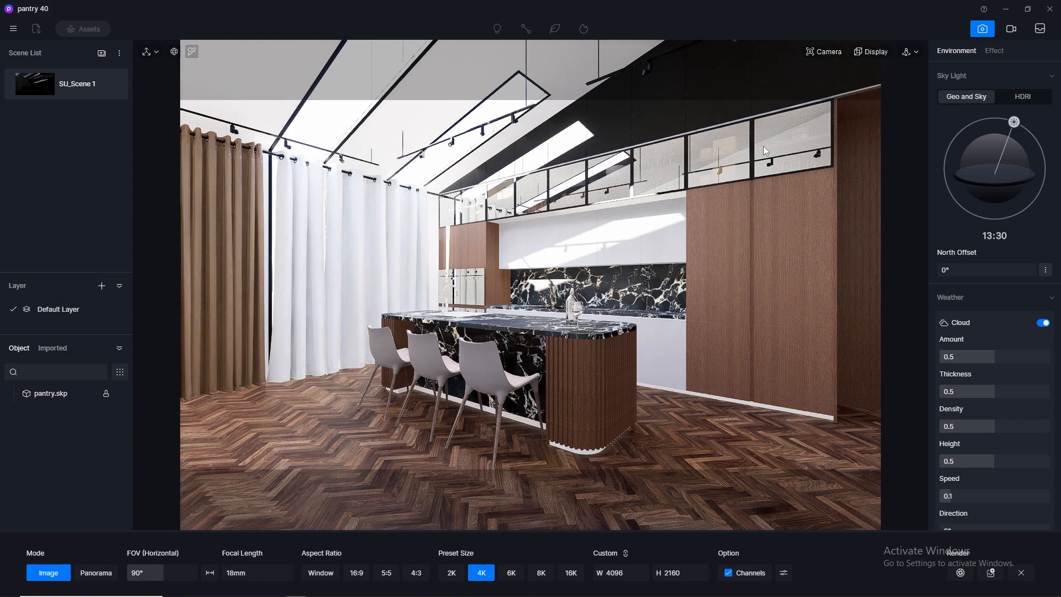
{"action": "left_click", "coordinate": [824, 51]}
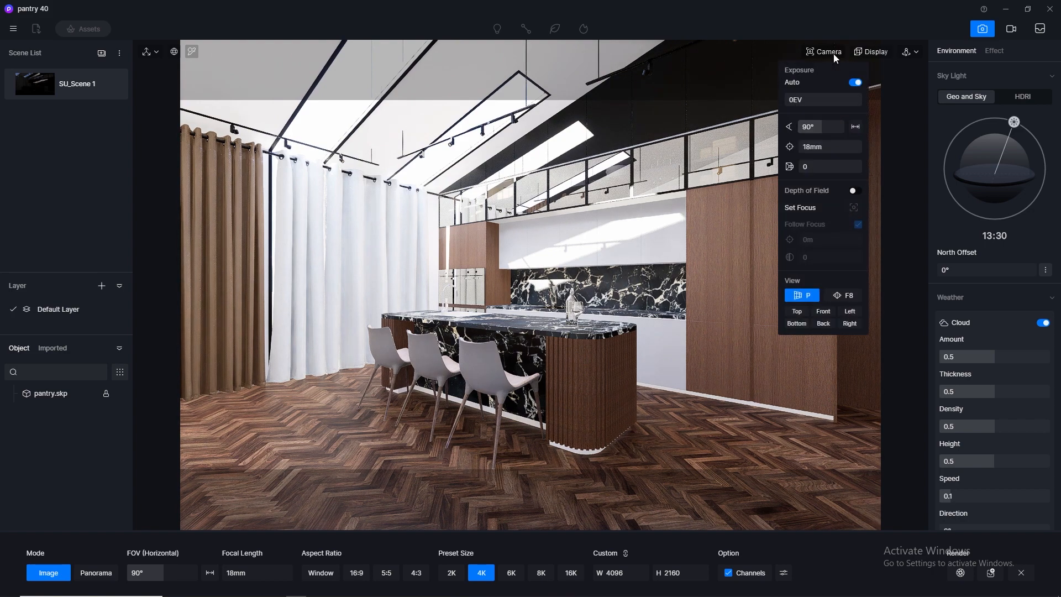
{"action": "double_click", "coordinate": [822, 127]}
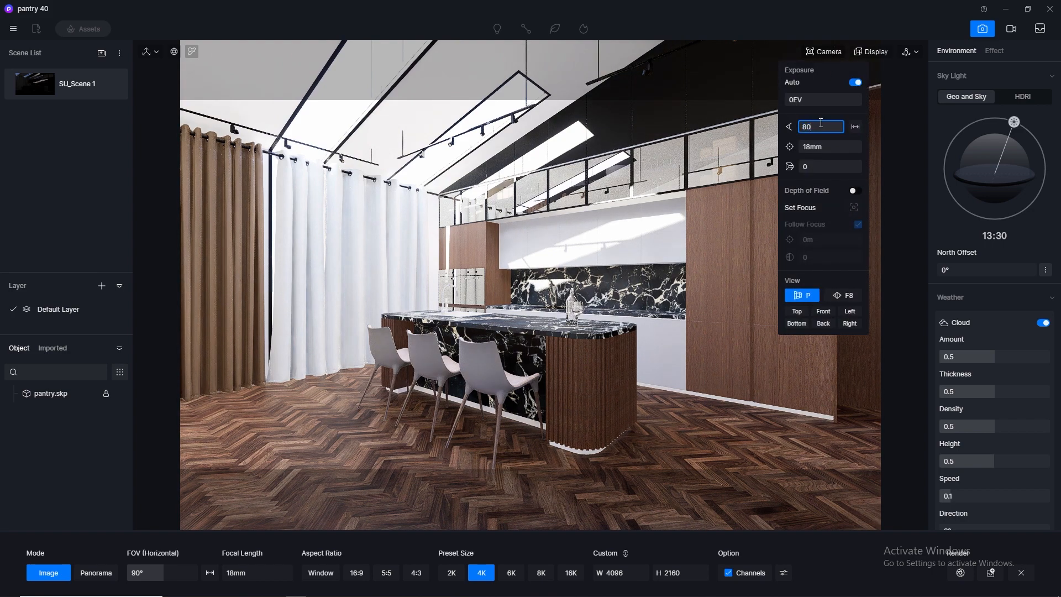
{"action": "type", "text": "80"}
{"action": "key", "text": "Return"}
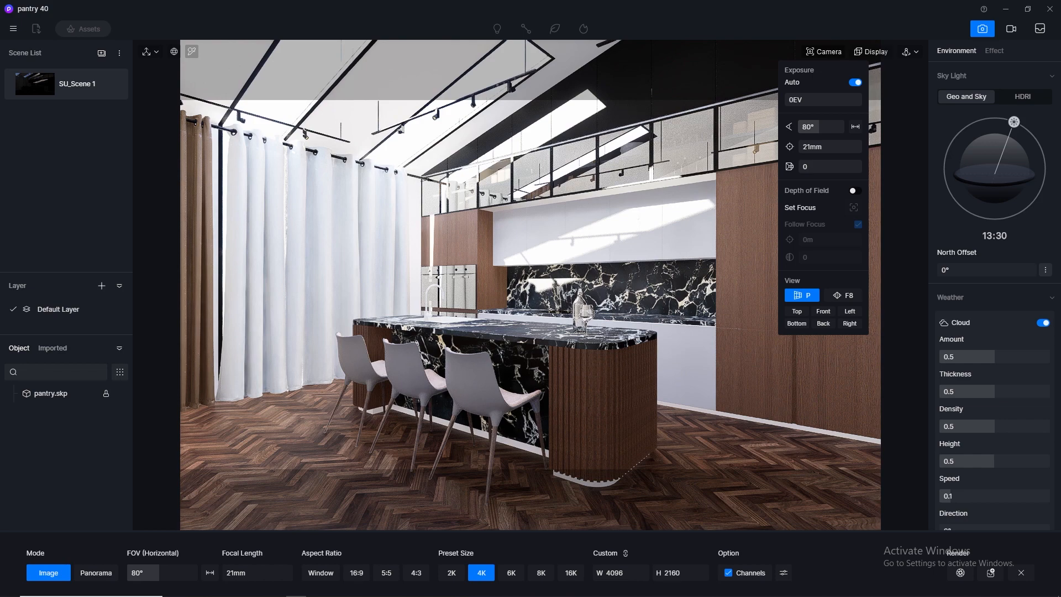
{"action": "scroll", "coordinate": [531, 284], "scroll_direction": "down", "scroll_amount": 3}
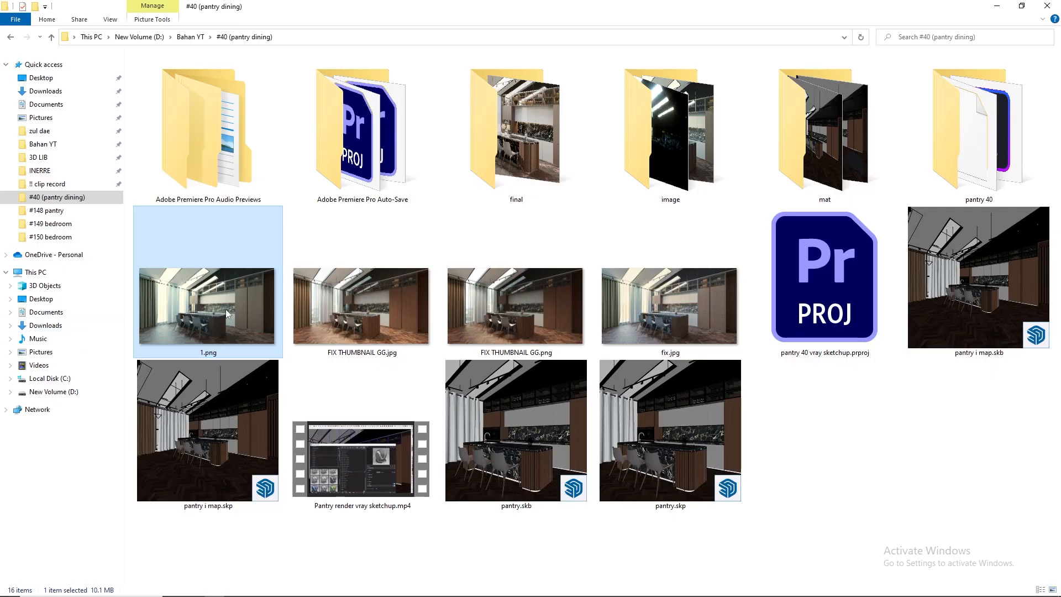
View the reference render 1.png to compare its framing, close it and return to D5 Render.
{"action": "double_click", "coordinate": [226, 310]}
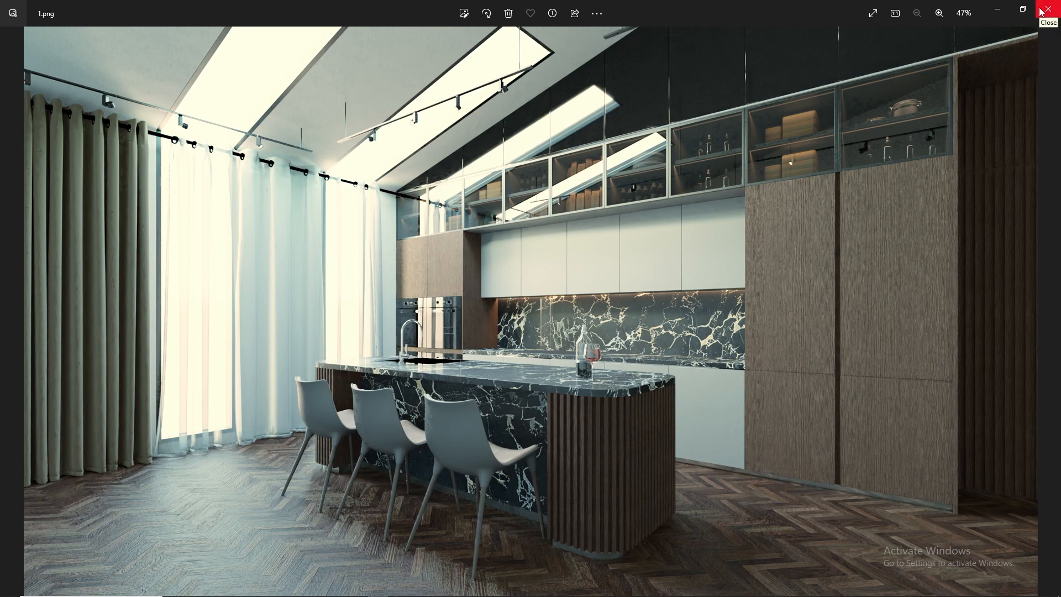
{"action": "left_click_drag", "start_coordinate": [816, 11], "coordinate": [741, 457]}
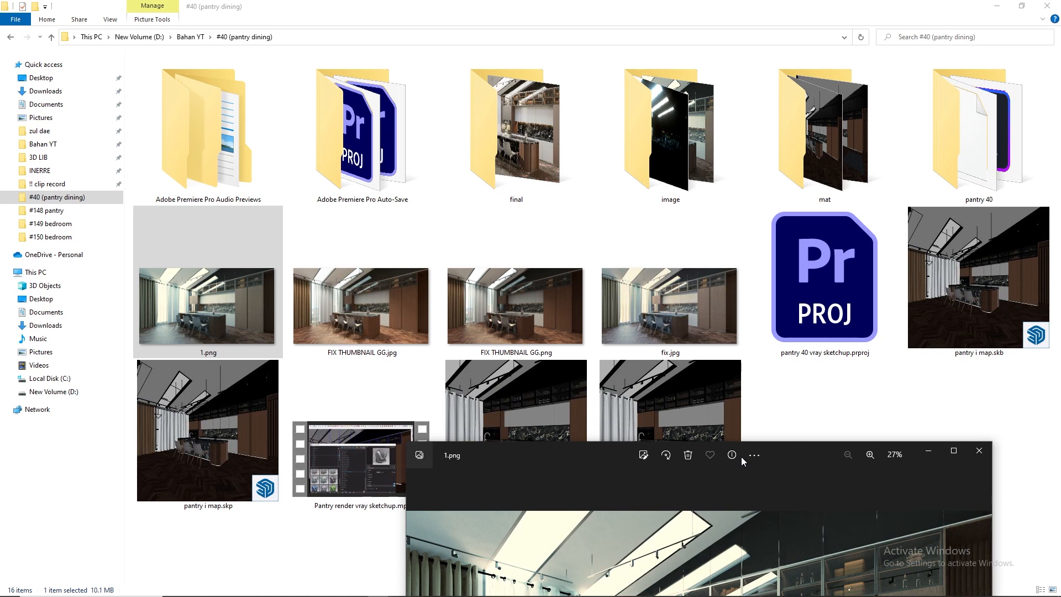
{"action": "left_click_drag", "start_coordinate": [741, 457], "coordinate": [702, 110]}
{"action": "left_click", "coordinate": [944, 109]}
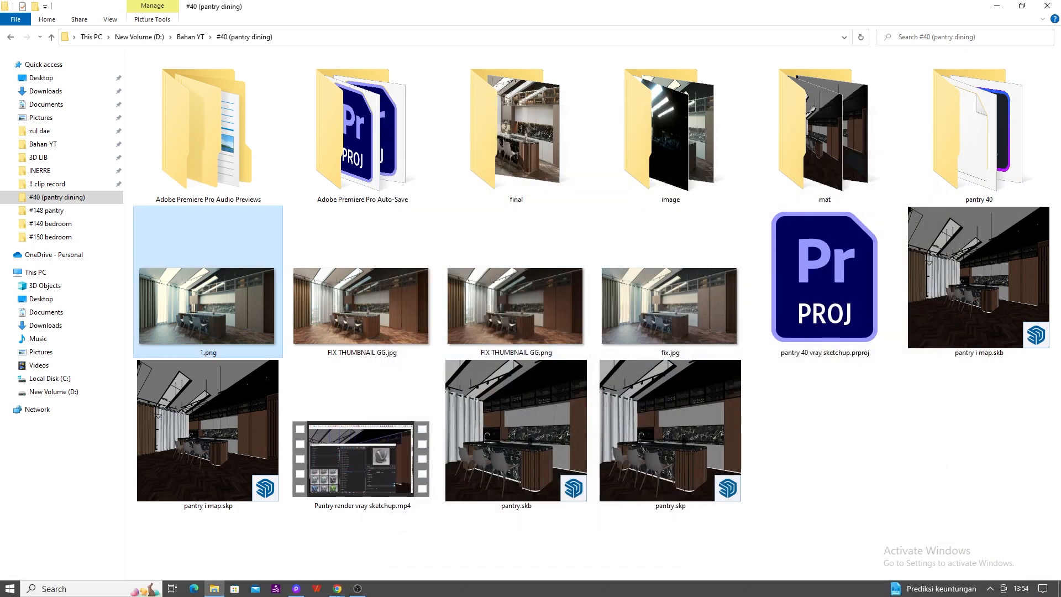
{"action": "left_click", "coordinate": [298, 590]}
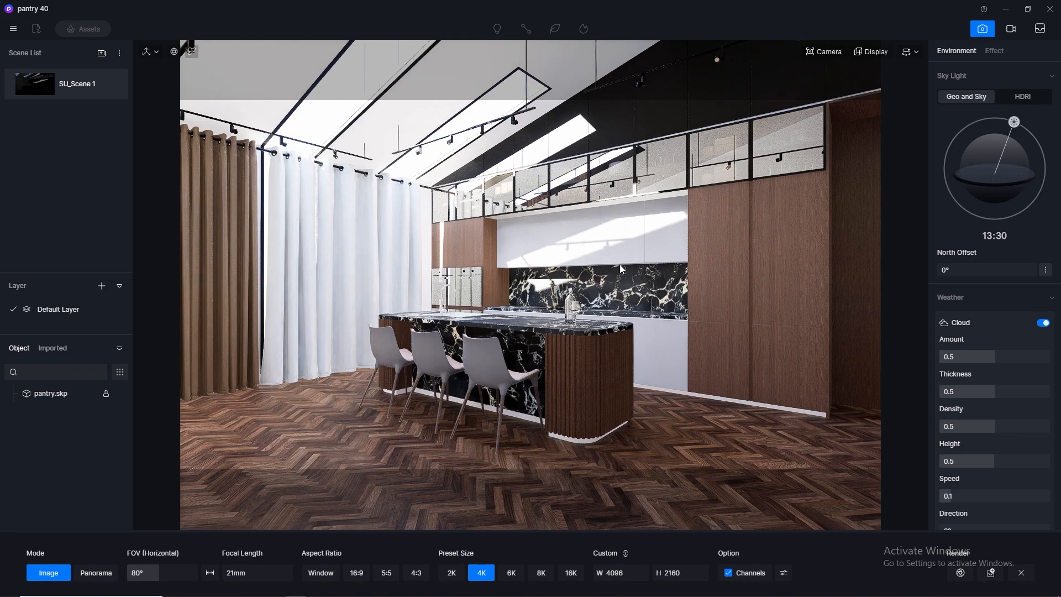
Move the camera farther back and fine-tune its height so the whole kitchen is framed like the reference.
{"action": "scroll", "coordinate": [619, 267], "scroll_direction": "down", "scroll_amount": 4}
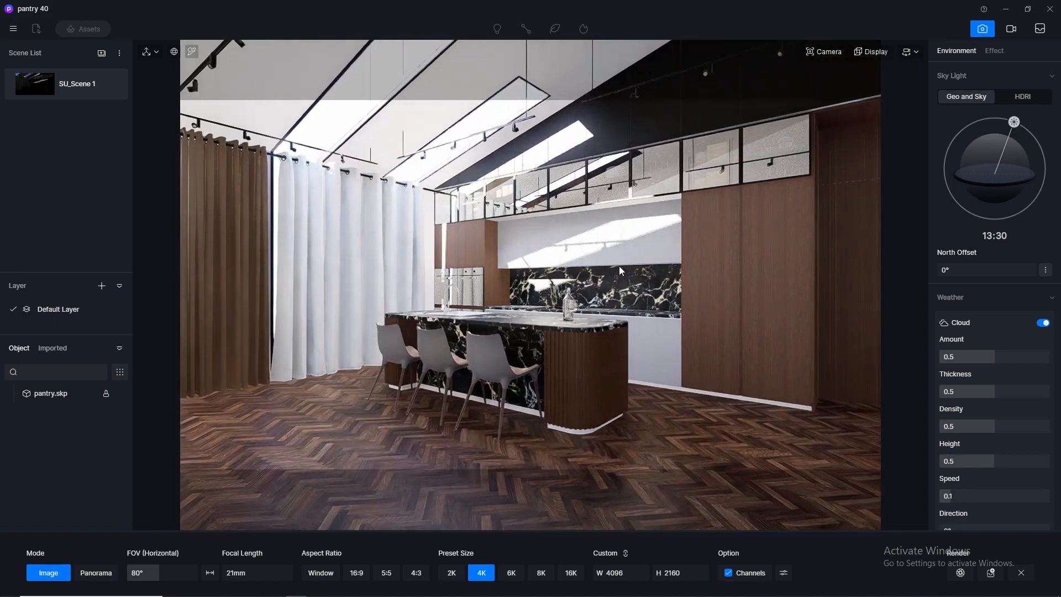
{"action": "key", "text": "q"}
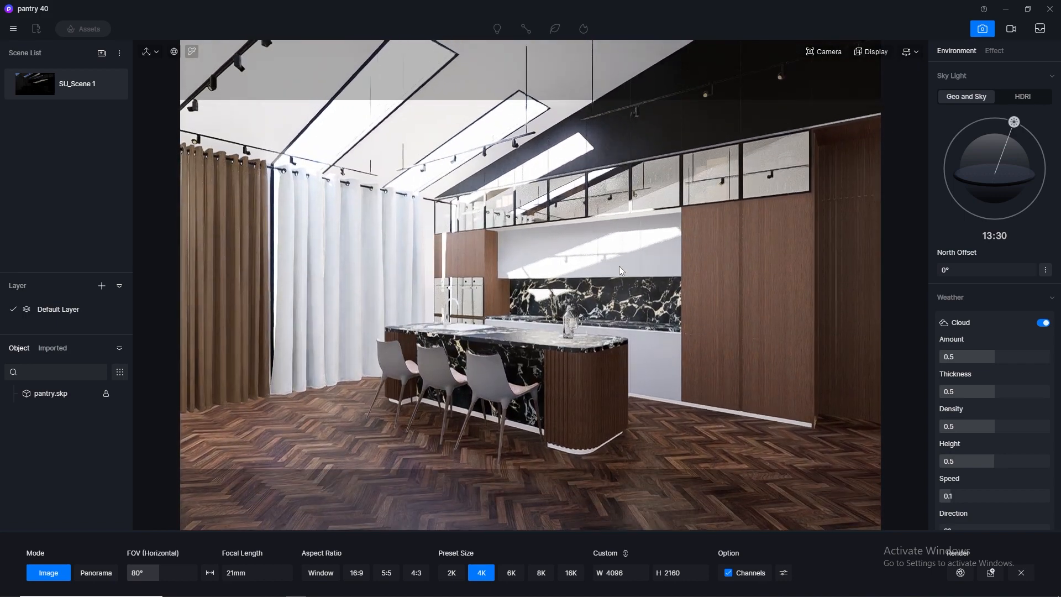
{"action": "key", "text": "e"}
{"action": "key", "text": "e"}
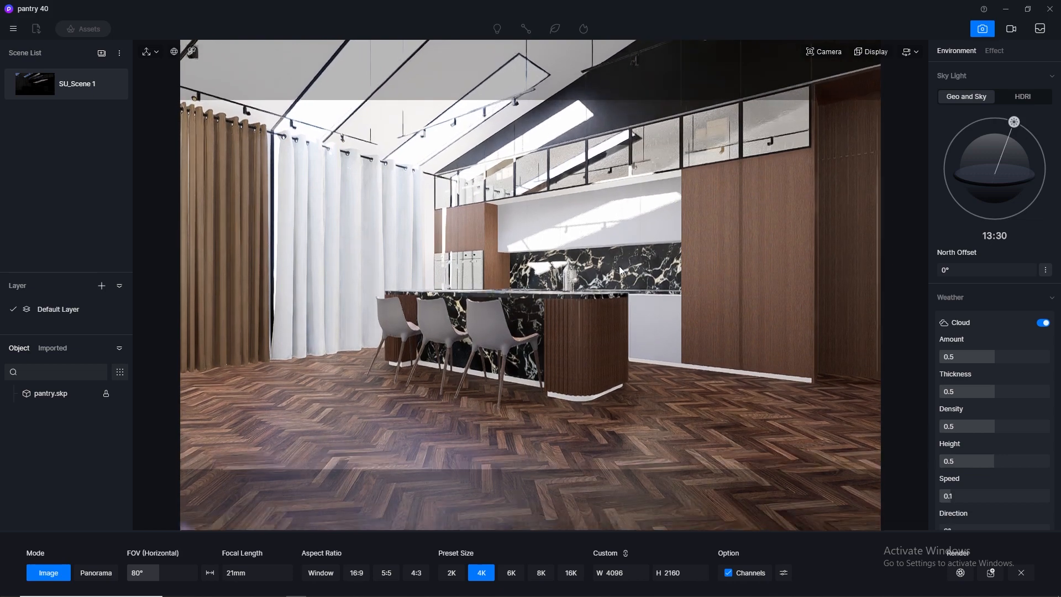
{"action": "key", "text": "q"}
{"action": "key", "text": "e"}
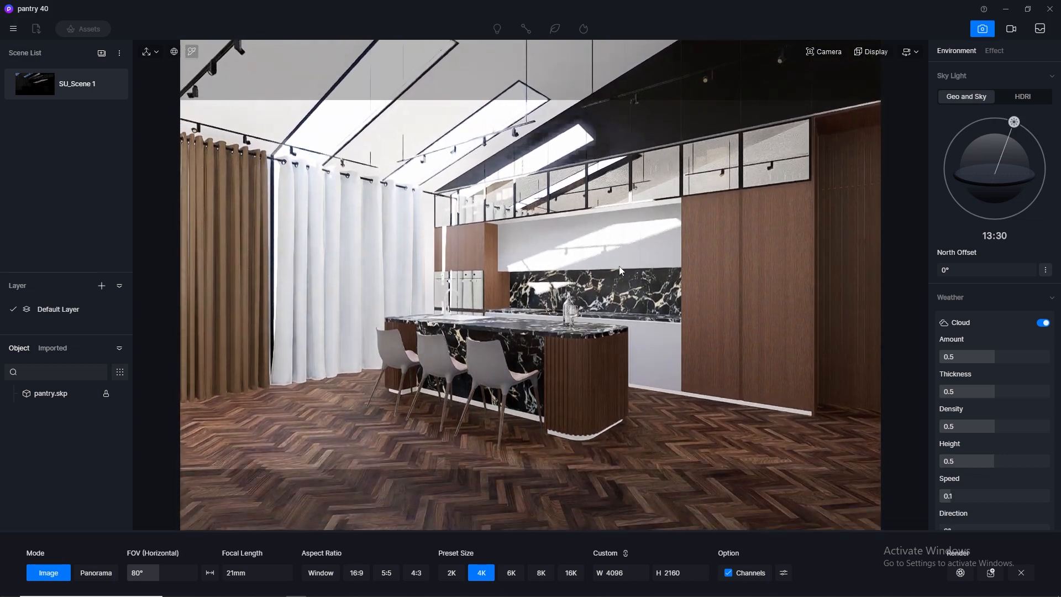
{"action": "key", "text": "q"}
{"action": "key", "text": "e"}
{"action": "key", "text": "q"}
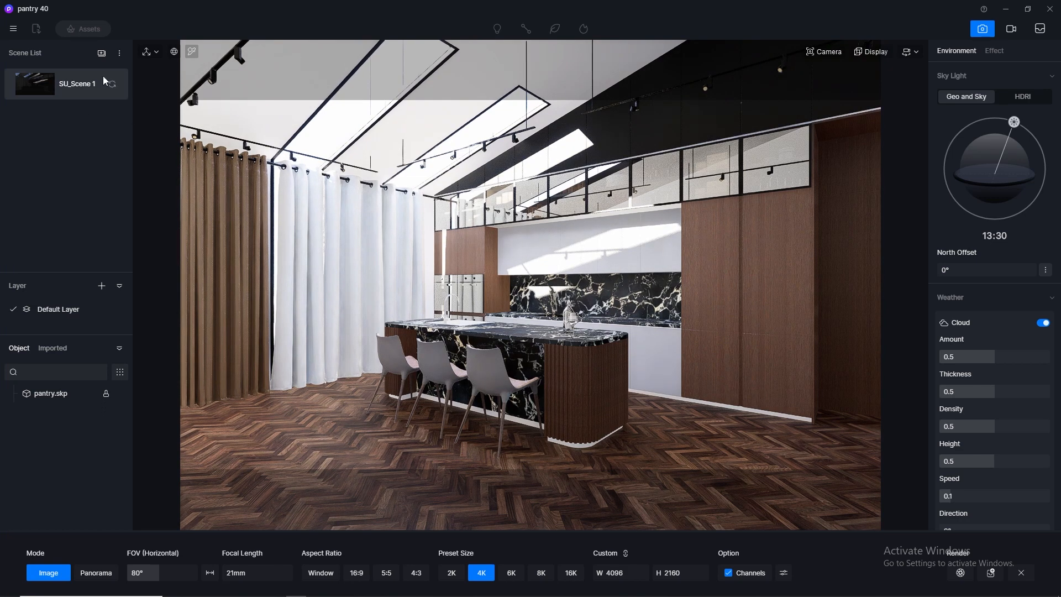
Update SU_Scene 1 with the current camera view and save the project.
{"action": "left_click", "coordinate": [114, 86]}
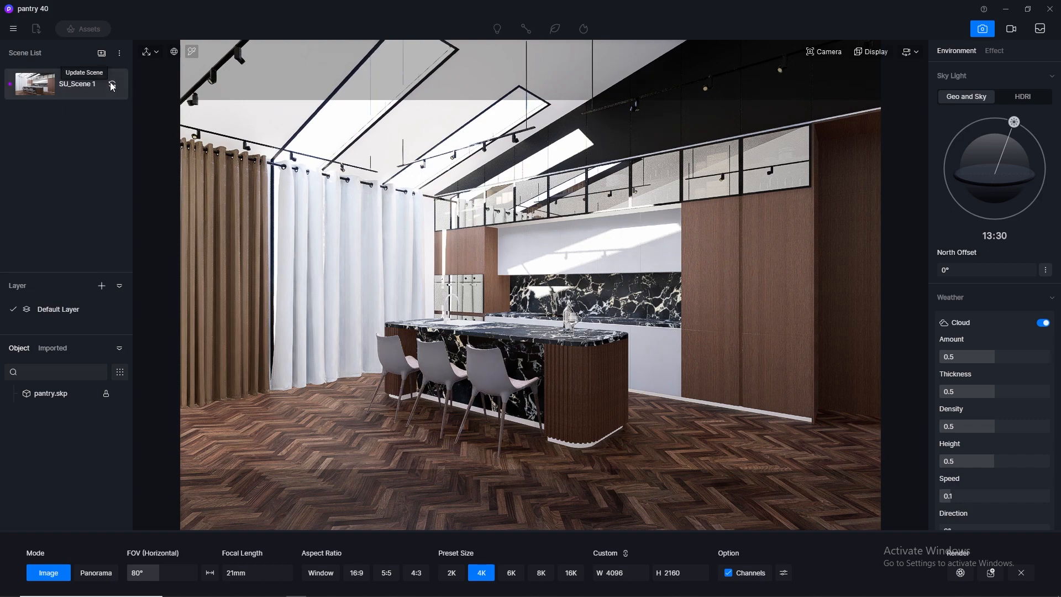
{"action": "left_click", "coordinate": [14, 29]}
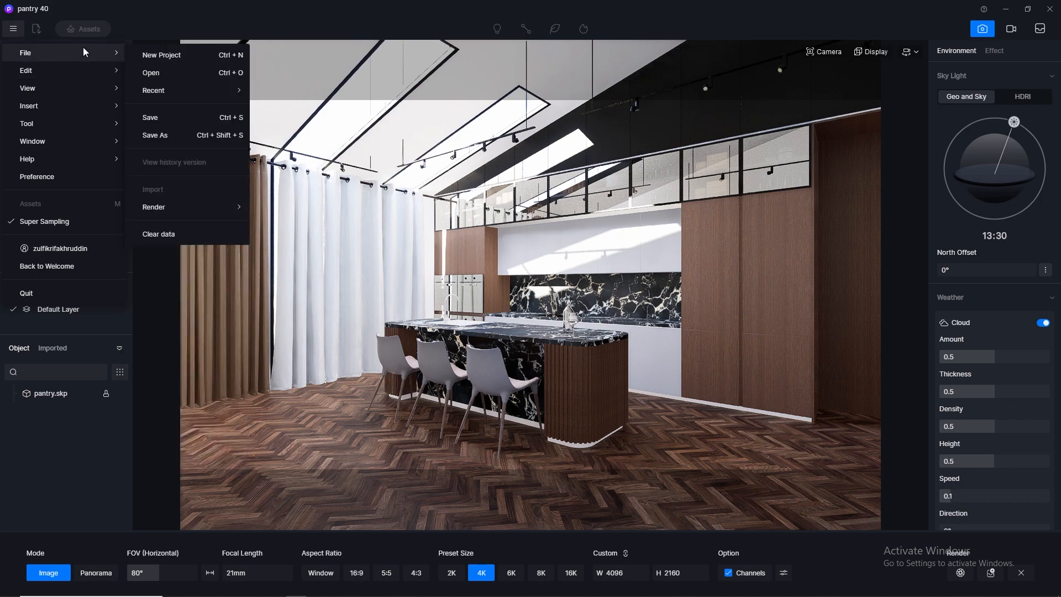
{"action": "left_click", "coordinate": [180, 114]}
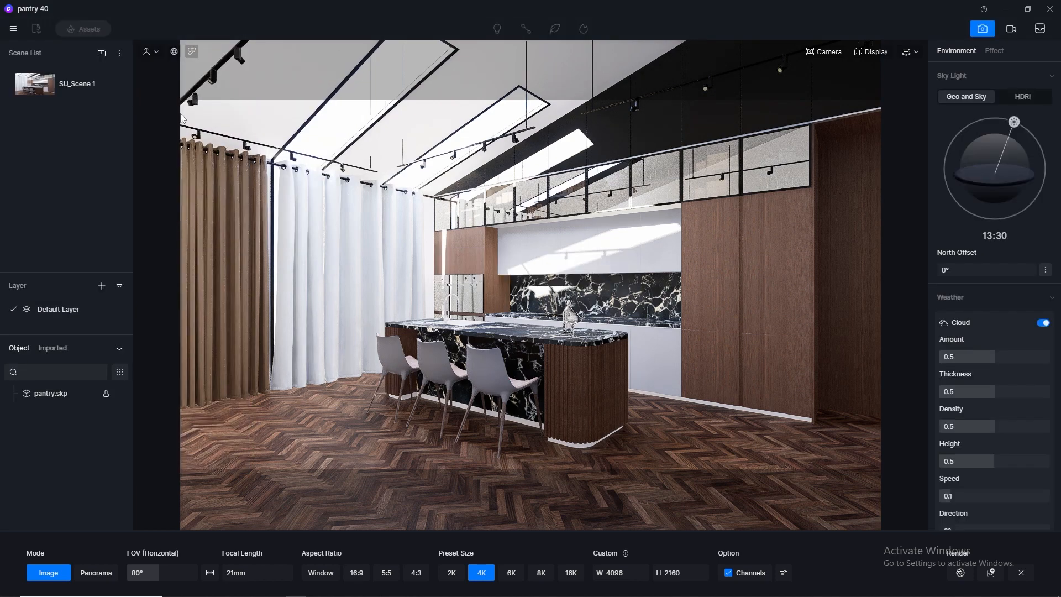
Leave image mode, pick the PARQUETTE floor material and copy its base color map into its normal map.
{"action": "left_click", "coordinate": [983, 30]}
{"action": "left_click", "coordinate": [193, 52]}
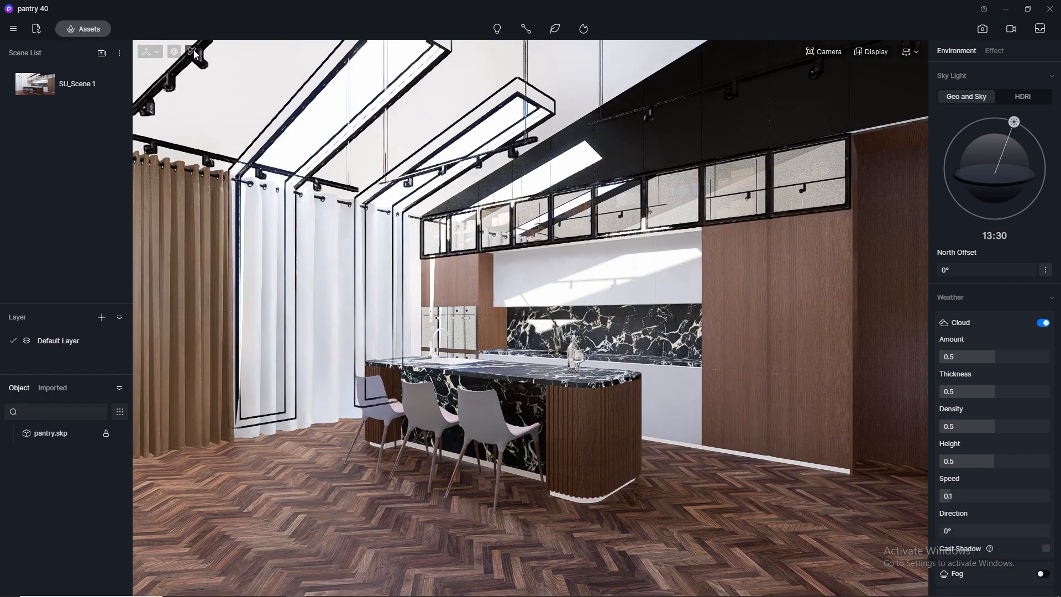
{"action": "left_click", "coordinate": [324, 534]}
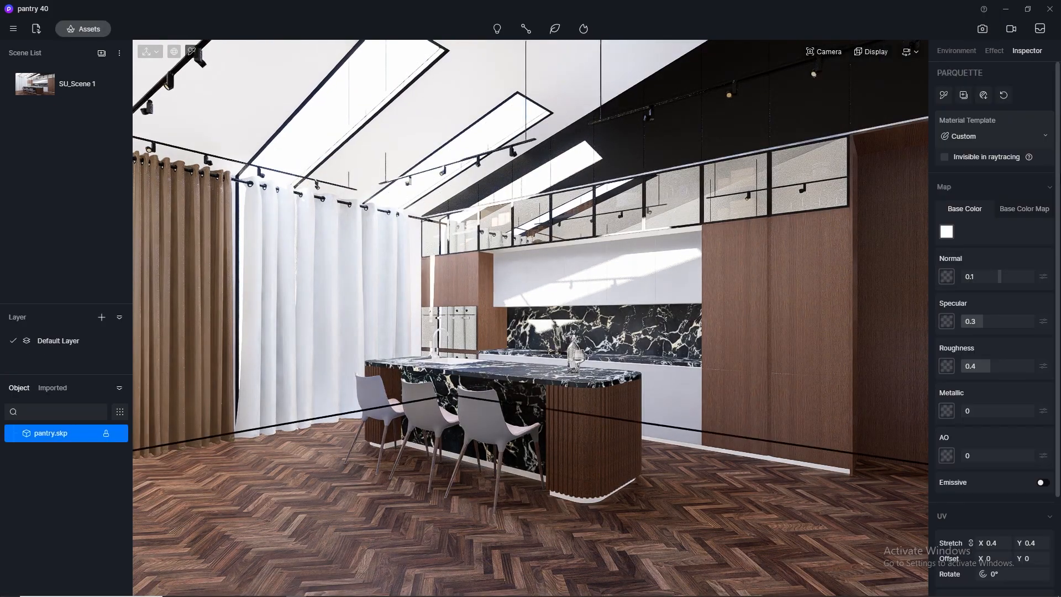
{"action": "left_click", "coordinate": [1024, 209]}
{"action": "left_click", "coordinate": [948, 233]}
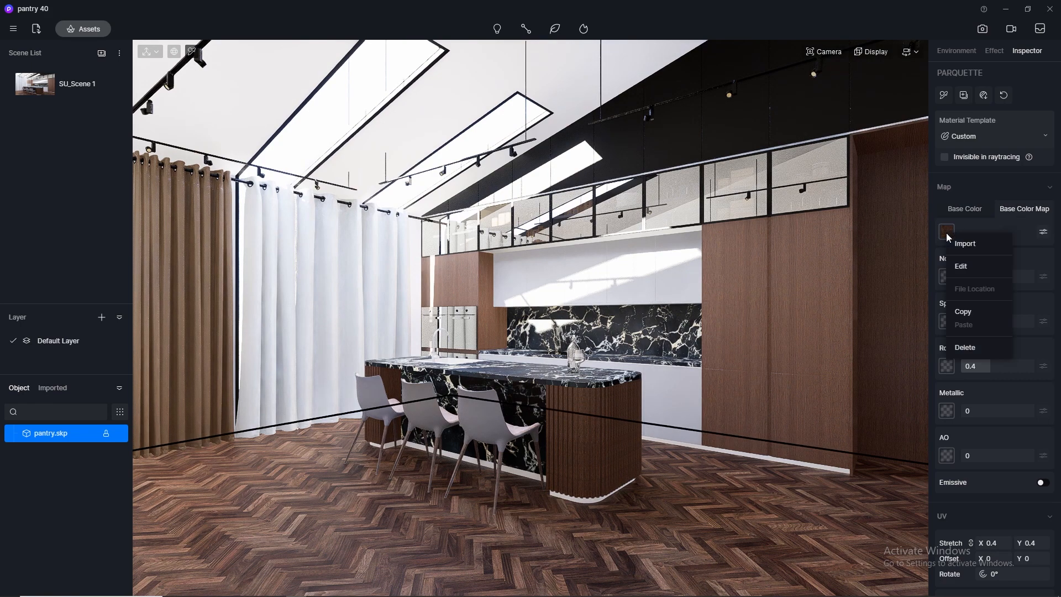
{"action": "left_click", "coordinate": [963, 312]}
{"action": "left_click", "coordinate": [947, 277]}
{"action": "left_click", "coordinate": [962, 366]}
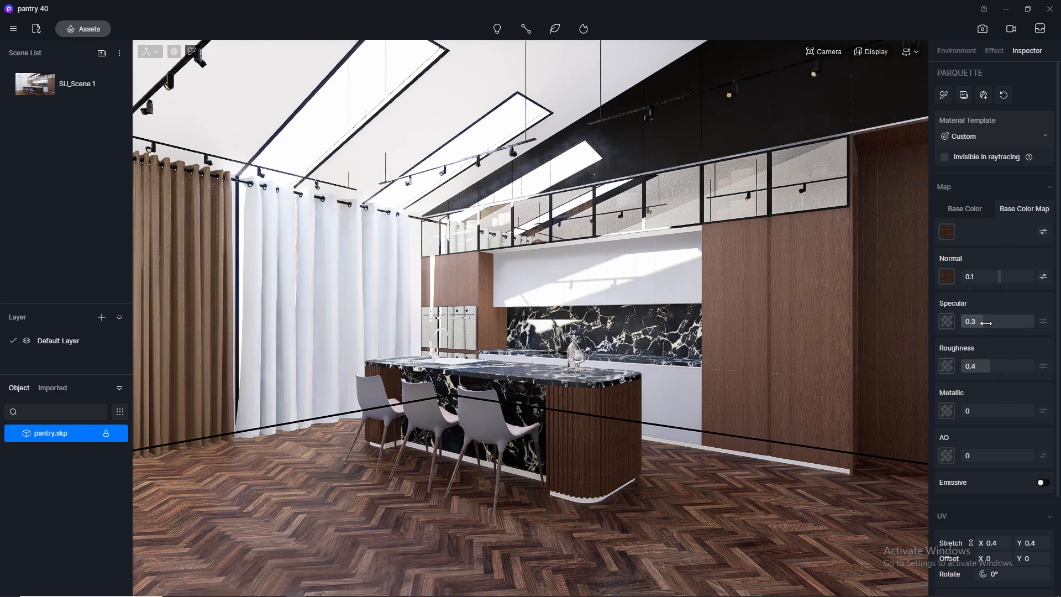
Set the parquet floor material's specular to 0.5 and roughness to 0.3.
{"action": "left_click", "coordinate": [989, 323]}
{"action": "key", "text": "Return"}
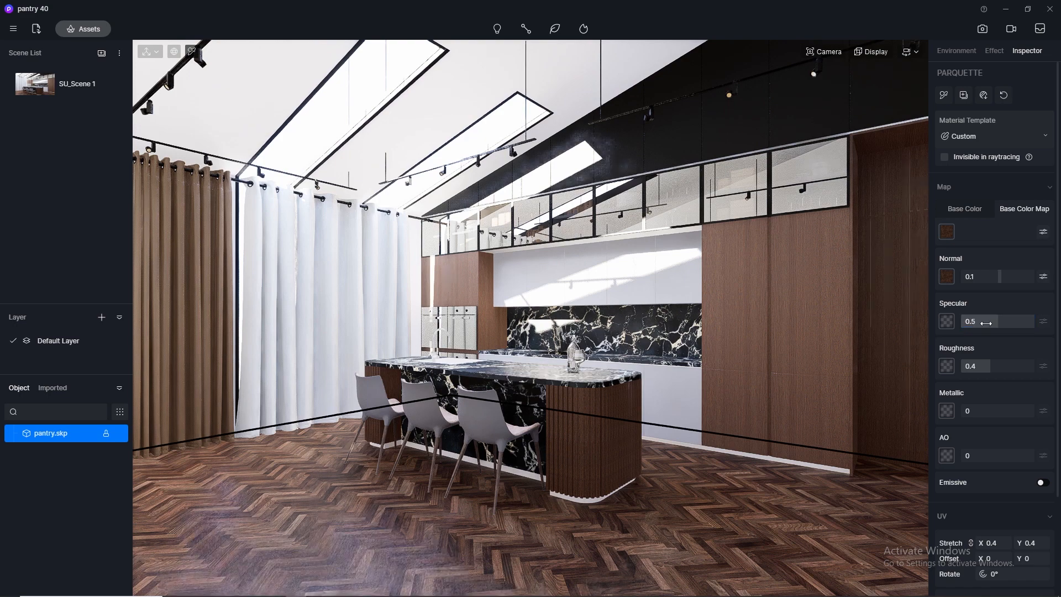
{"action": "left_click", "coordinate": [988, 366]}
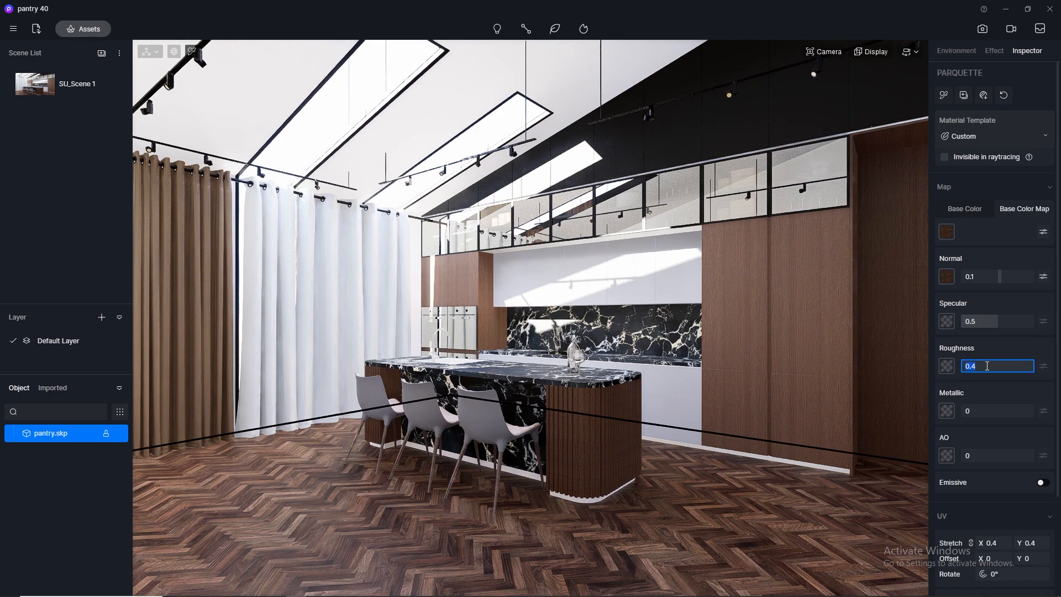
{"action": "type", "text": "0.3"}
{"action": "key", "text": "Return"}
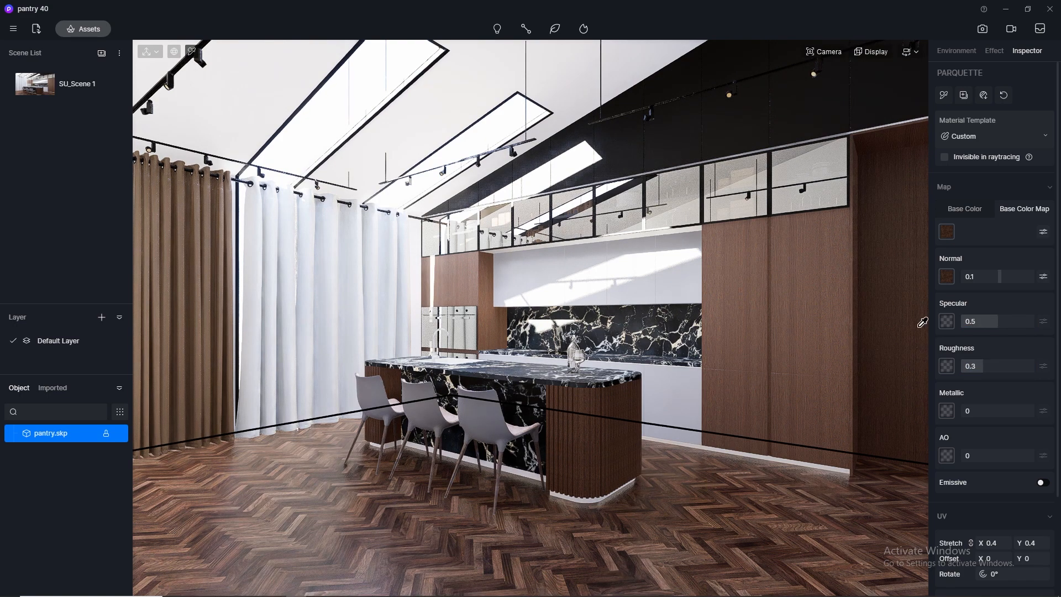
Pick the darki veneer material on the tall cabinets and copy its base color map into its normal map.
{"action": "left_click", "coordinate": [808, 289]}
{"action": "right_click", "coordinate": [943, 232]}
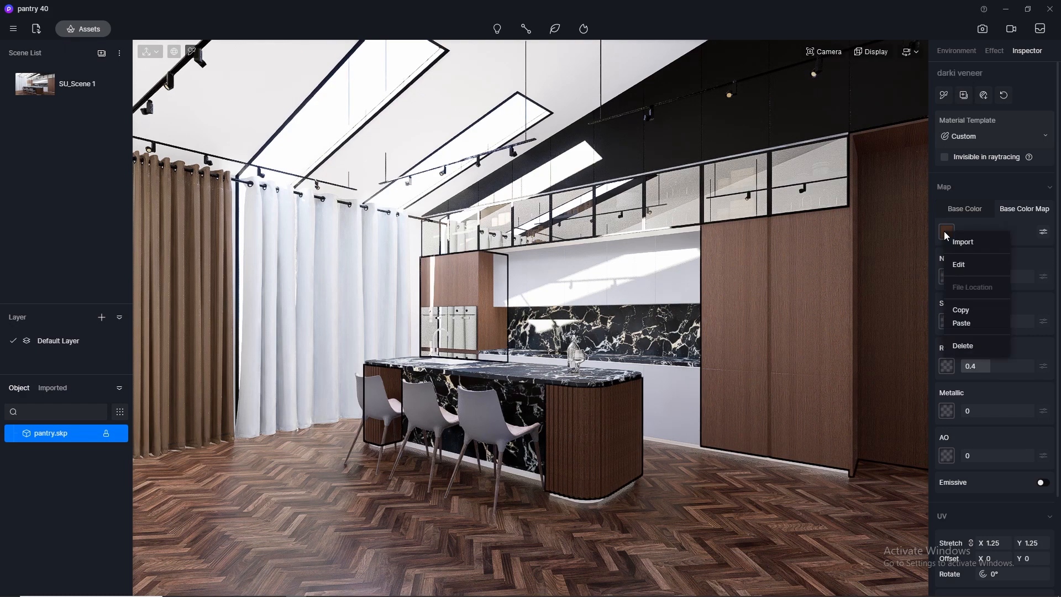
{"action": "left_click", "coordinate": [964, 310]}
{"action": "right_click", "coordinate": [947, 276]}
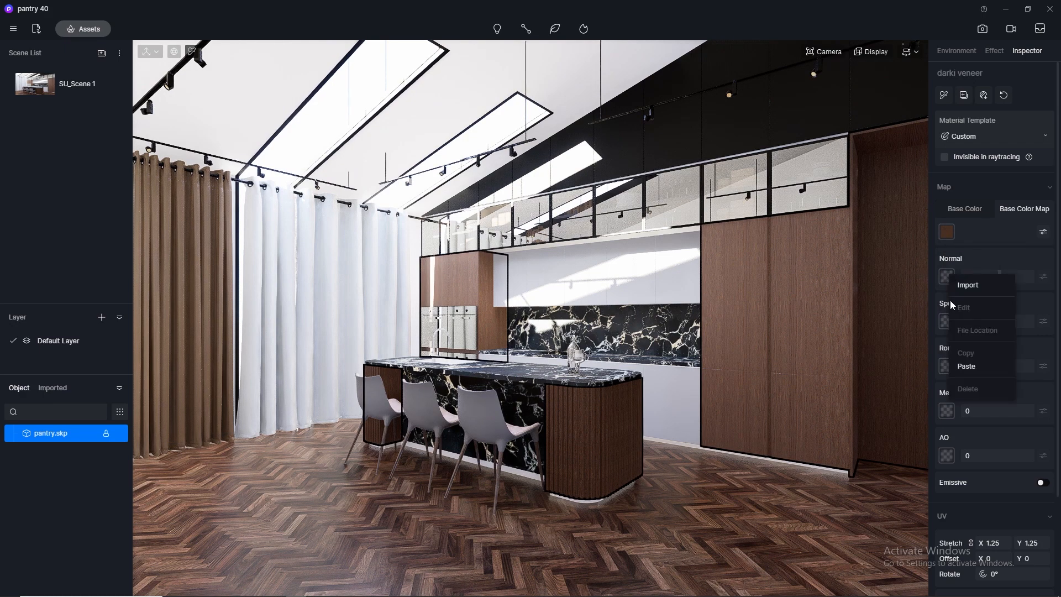
{"action": "left_click", "coordinate": [967, 366]}
Set the darki veneer material's specular to 0.5 and roughness to 0.3.
{"action": "left_click", "coordinate": [987, 319]}
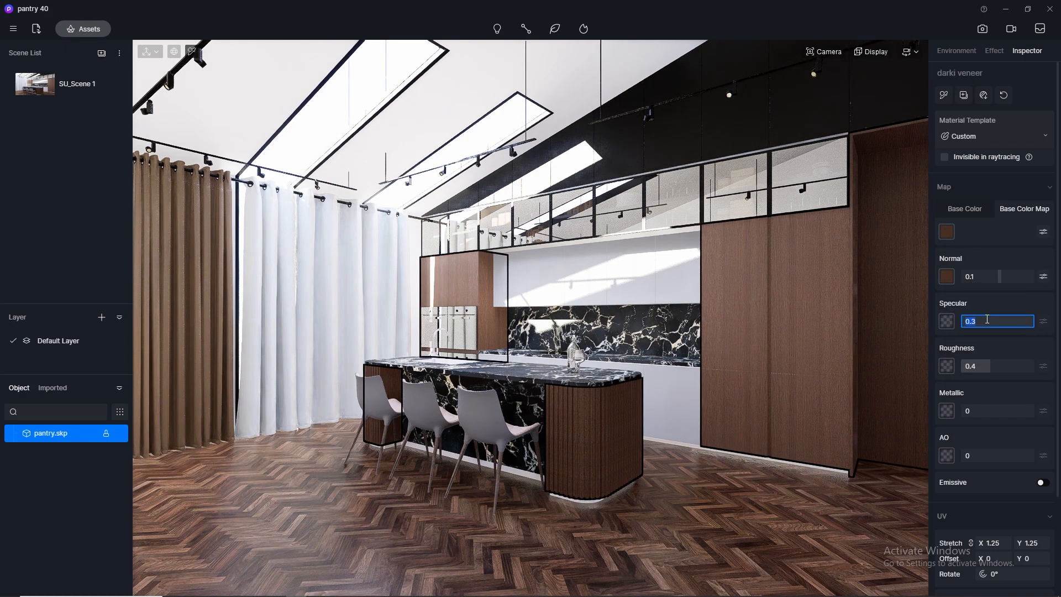
{"action": "type", "text": "0.5"}
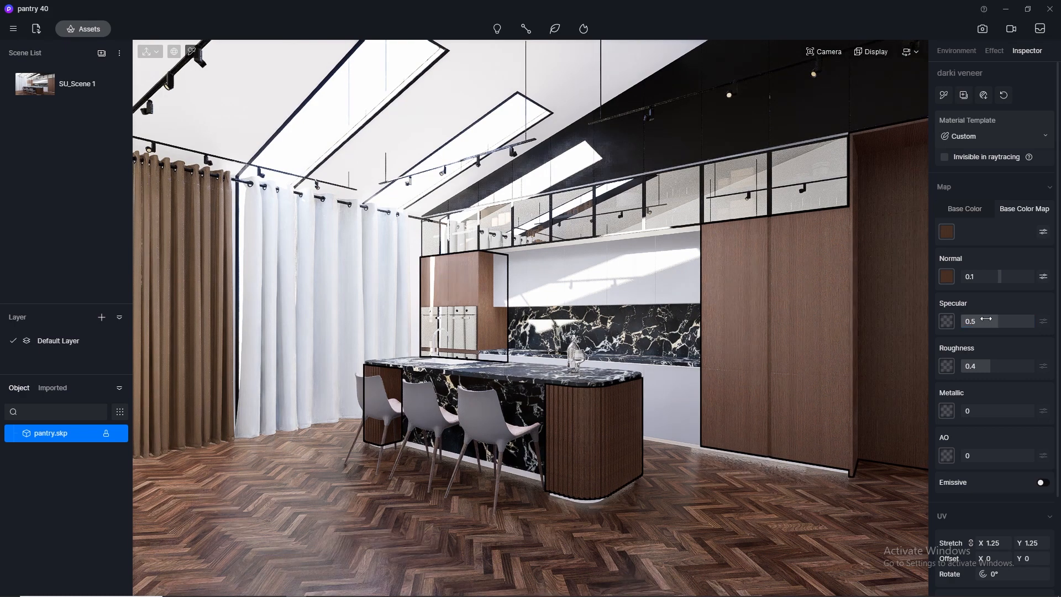
{"action": "left_click", "coordinate": [990, 364]}
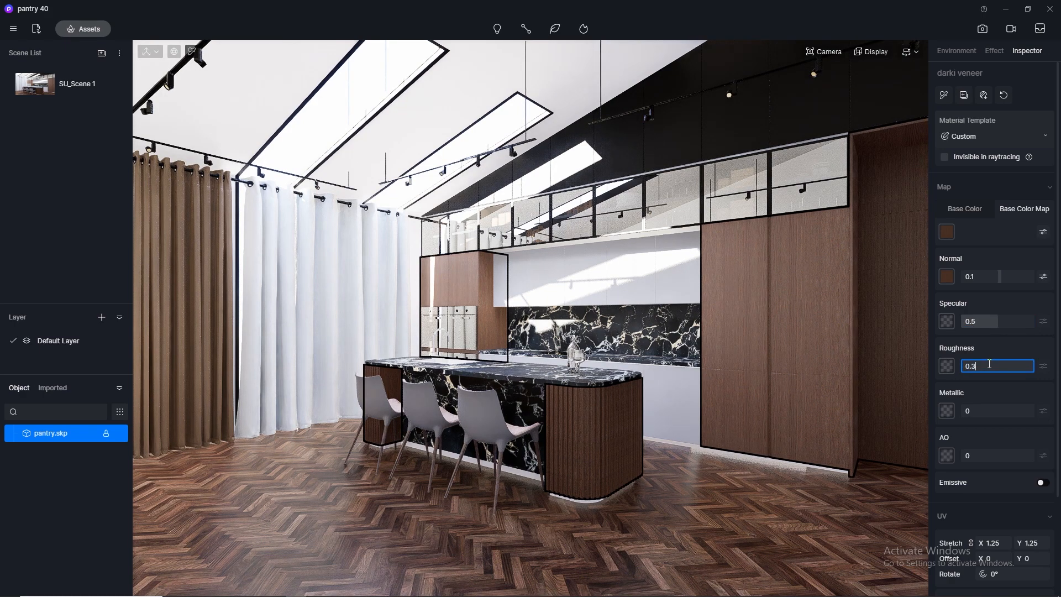
{"action": "type", "text": "0.3"}
{"action": "key", "text": "Return"}
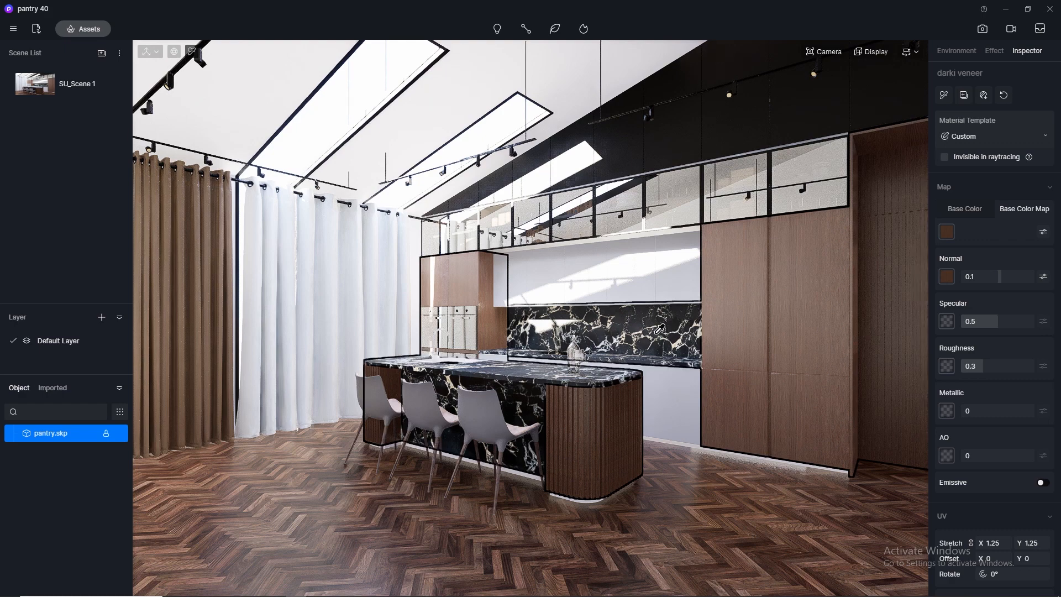
Pick the marble material on the backsplash and set its specular to 0.5 and roughness to 0.1.
{"action": "left_click", "coordinate": [651, 332]}
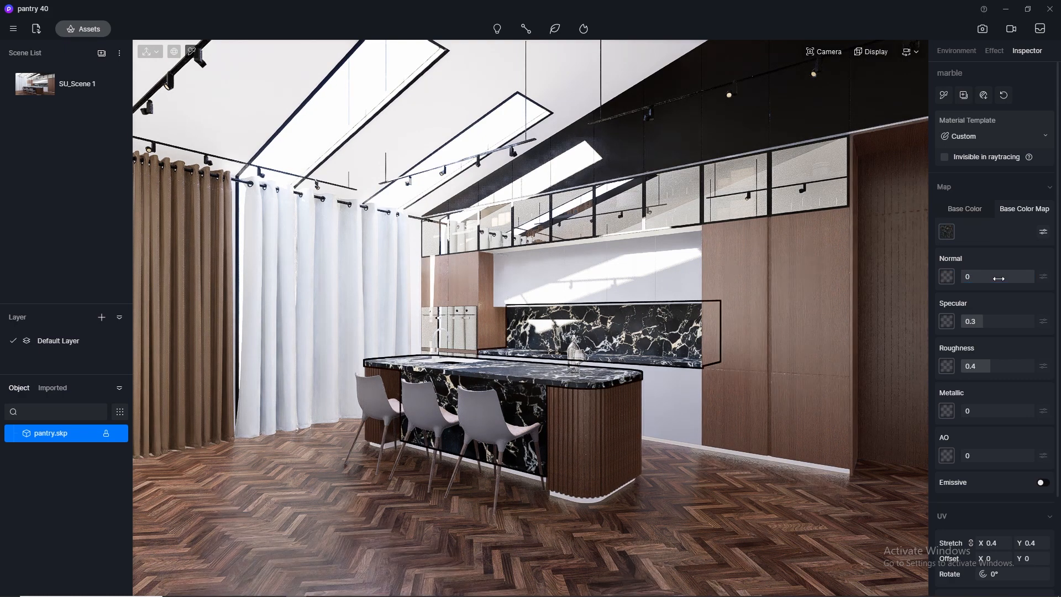
{"action": "left_click", "coordinate": [986, 325]}
{"action": "type", "text": "0.5"}
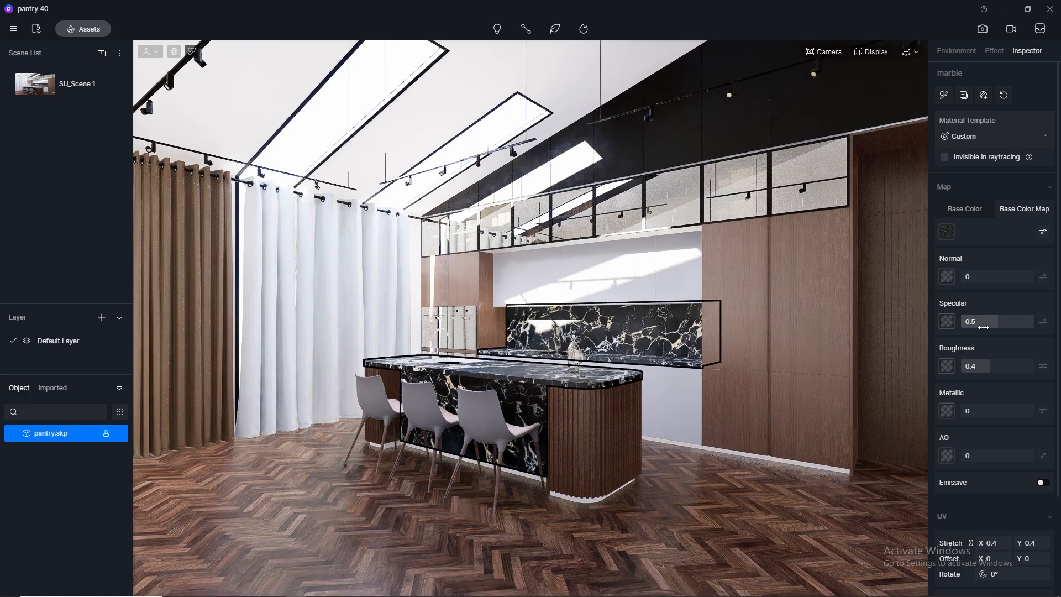
{"action": "left_click", "coordinate": [982, 368]}
{"action": "type", "text": "0.1"}
{"action": "key", "text": "Return"}
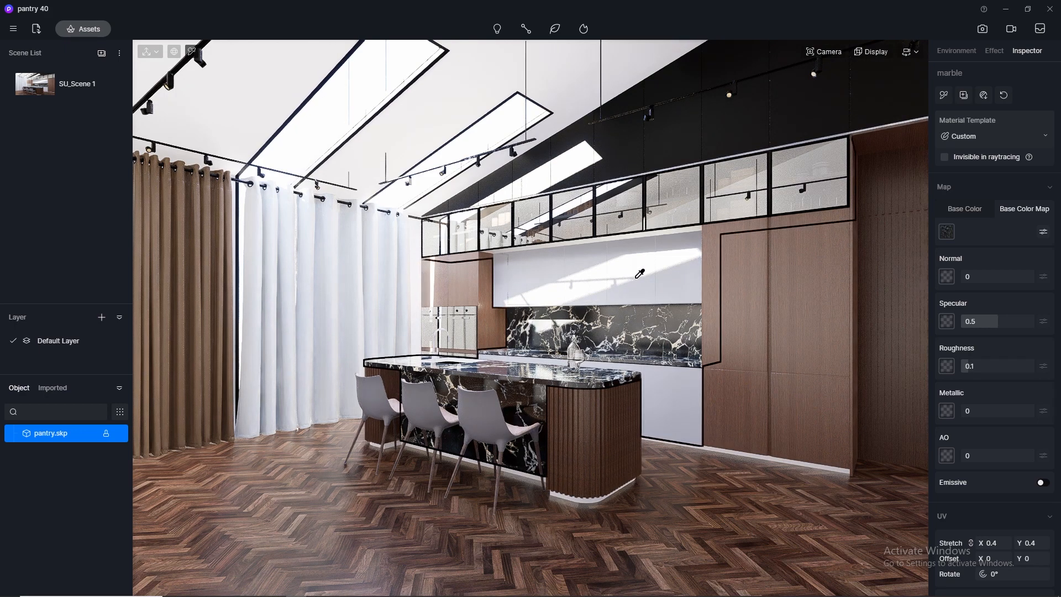
Pick the duco grey cabinet material and set its normal to 0, specular to 0.5 and roughness to 0.3.
{"action": "left_click", "coordinate": [640, 274]}
{"action": "left_click", "coordinate": [973, 210]}
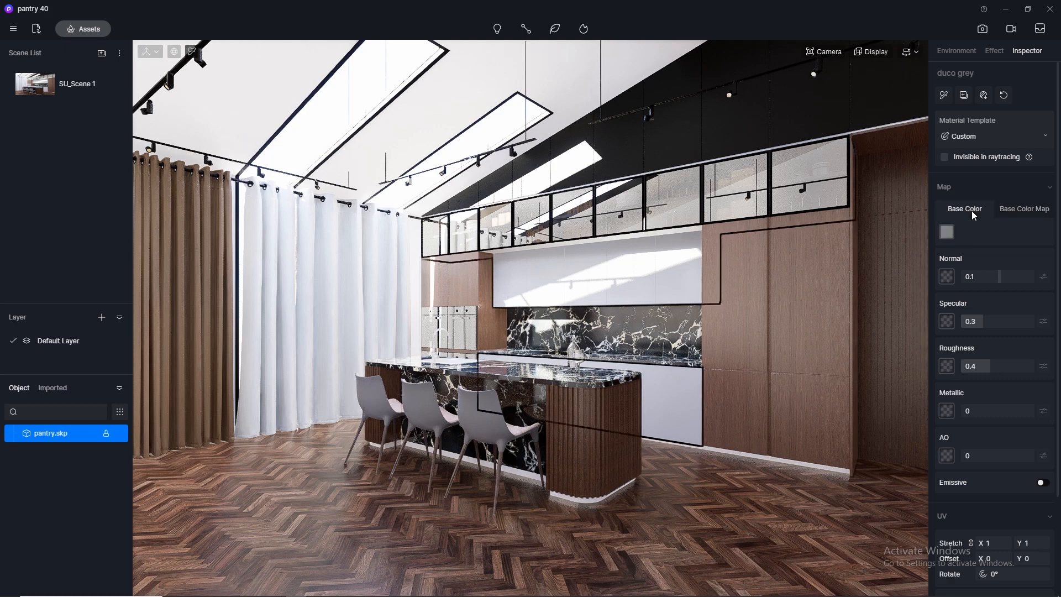
{"action": "left_click", "coordinate": [984, 277]}
{"action": "type", "text": "0"}
{"action": "key", "text": "Return"}
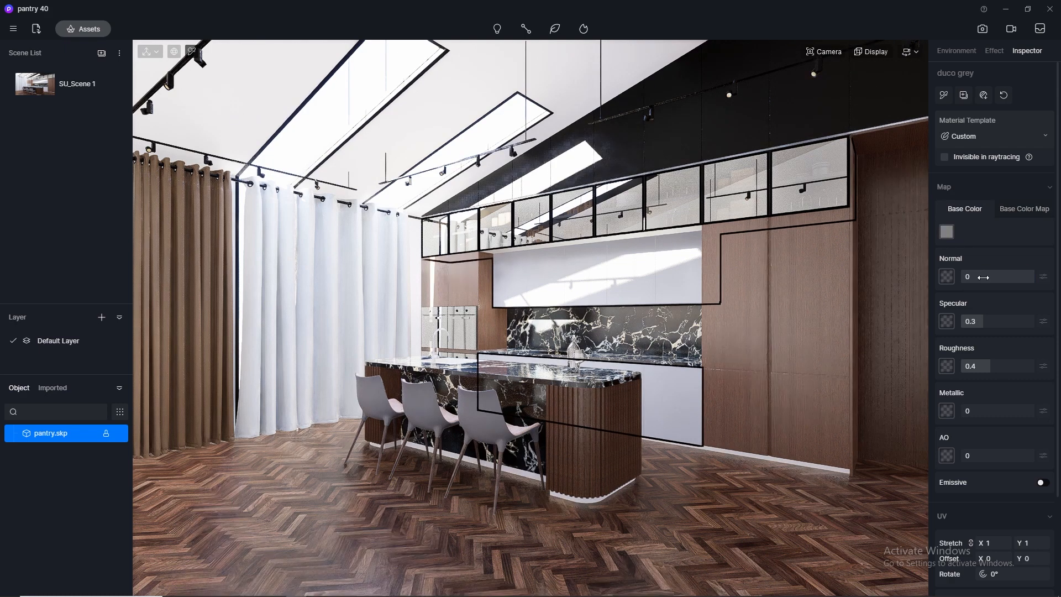
{"action": "left_click", "coordinate": [986, 320]}
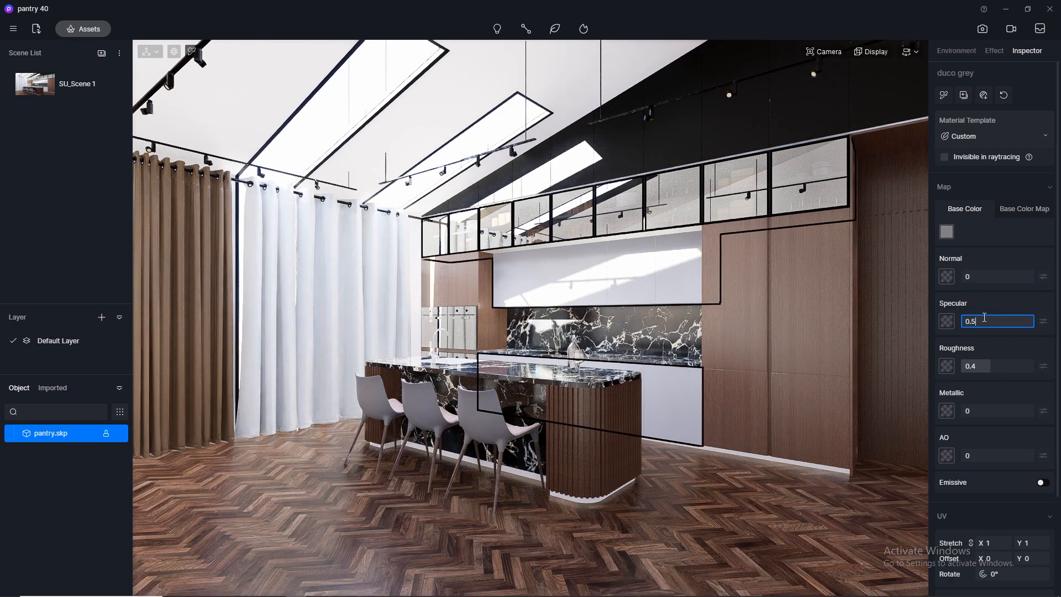
{"action": "type", "text": "0.5"}
{"action": "left_click", "coordinate": [982, 367]}
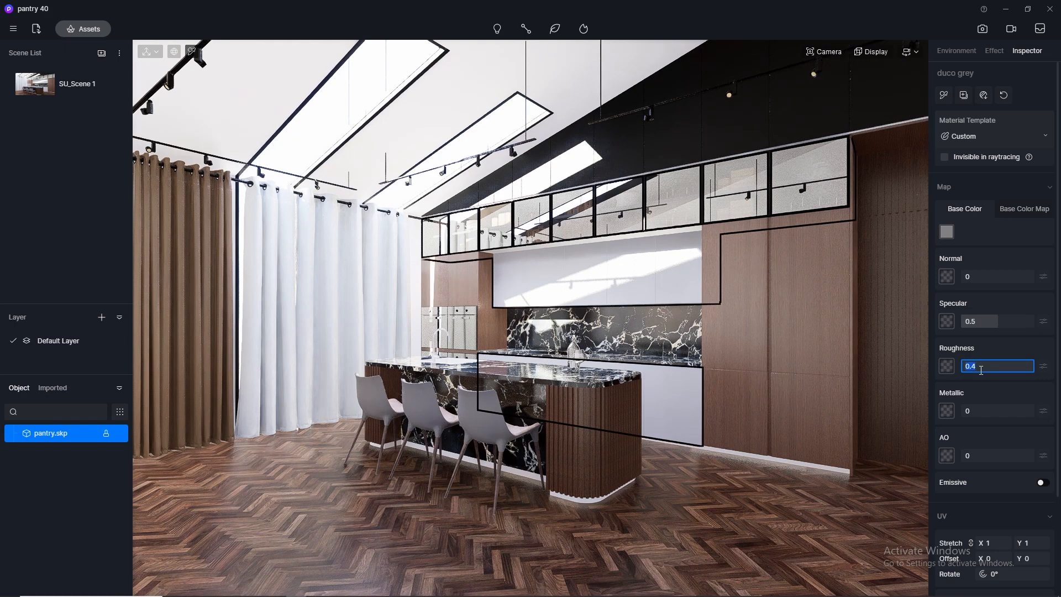
{"action": "key", "text": "Return"}
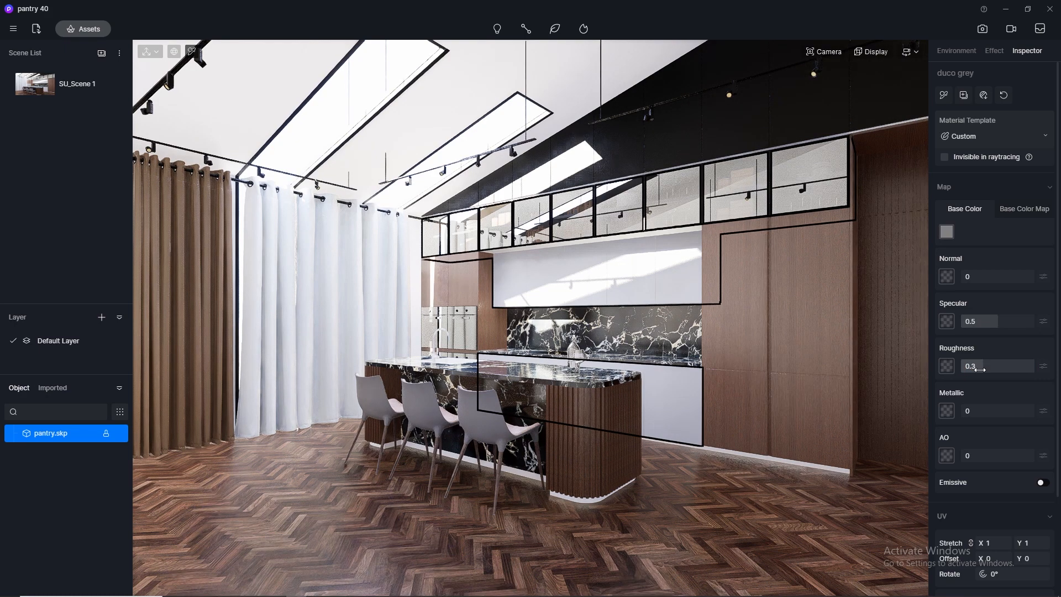
Pick the Silver_Polished skirting material and choose Silver brushed stainless steel from the Metal category of the online material library.
{"action": "left_click", "coordinate": [844, 464]}
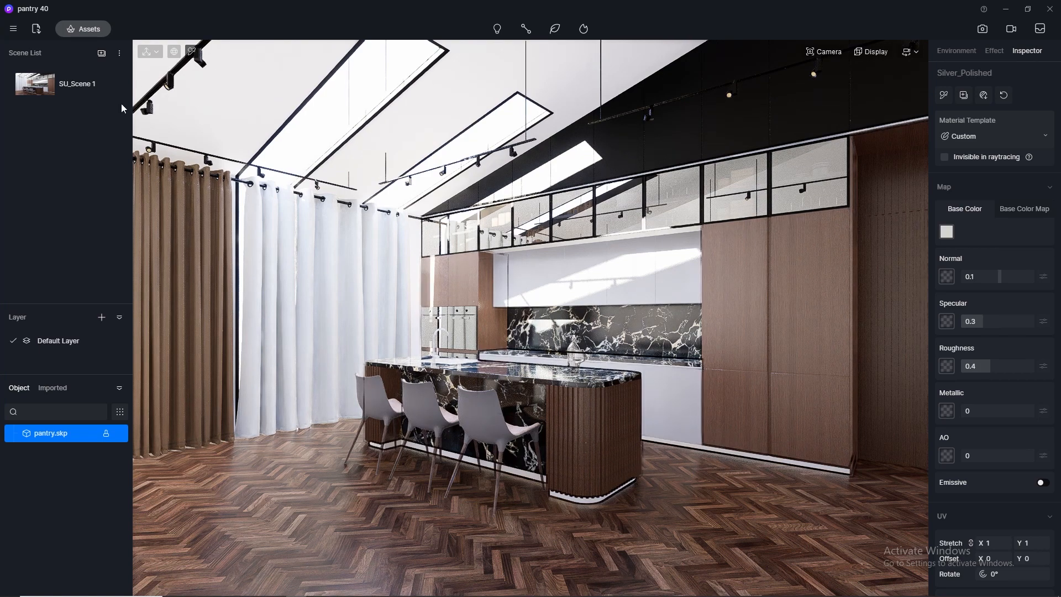
{"action": "left_click", "coordinate": [89, 31]}
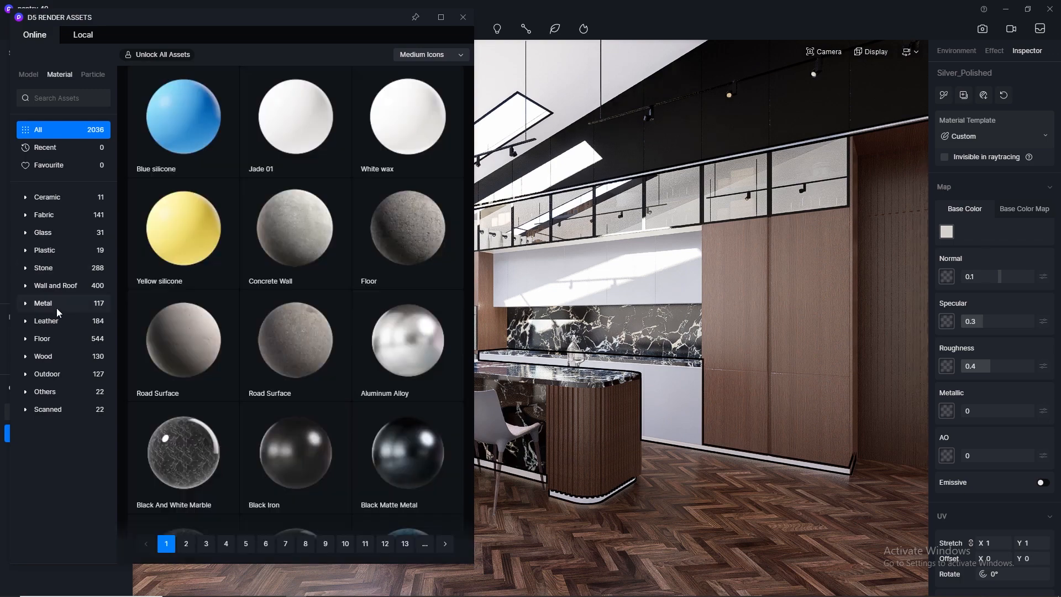
{"action": "left_click", "coordinate": [58, 310]}
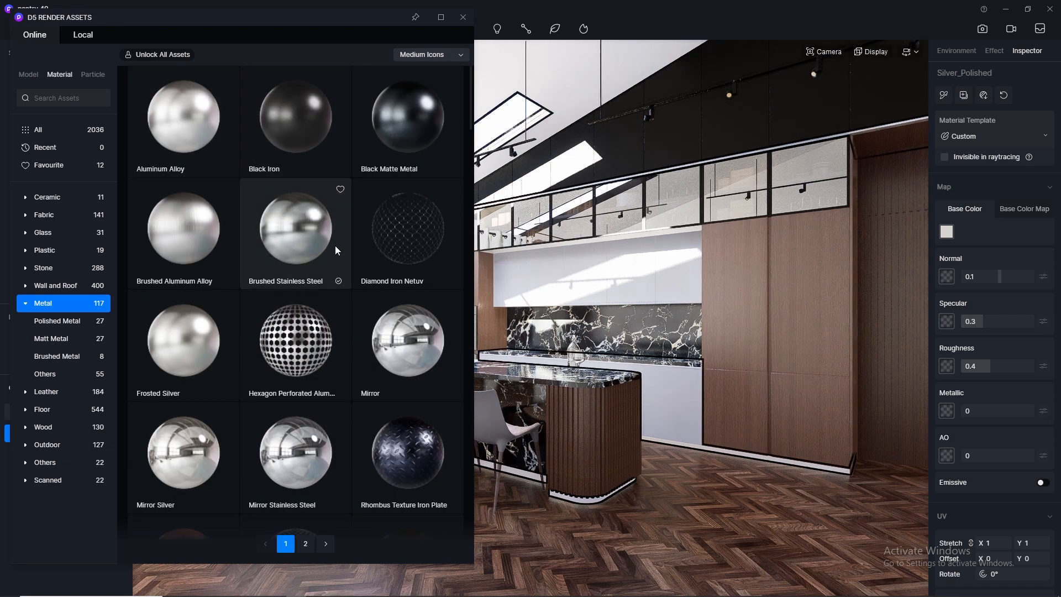
{"action": "scroll", "coordinate": [335, 246], "scroll_direction": "down", "scroll_amount": 5}
{"action": "scroll", "coordinate": [336, 249], "scroll_direction": "down", "scroll_amount": 15}
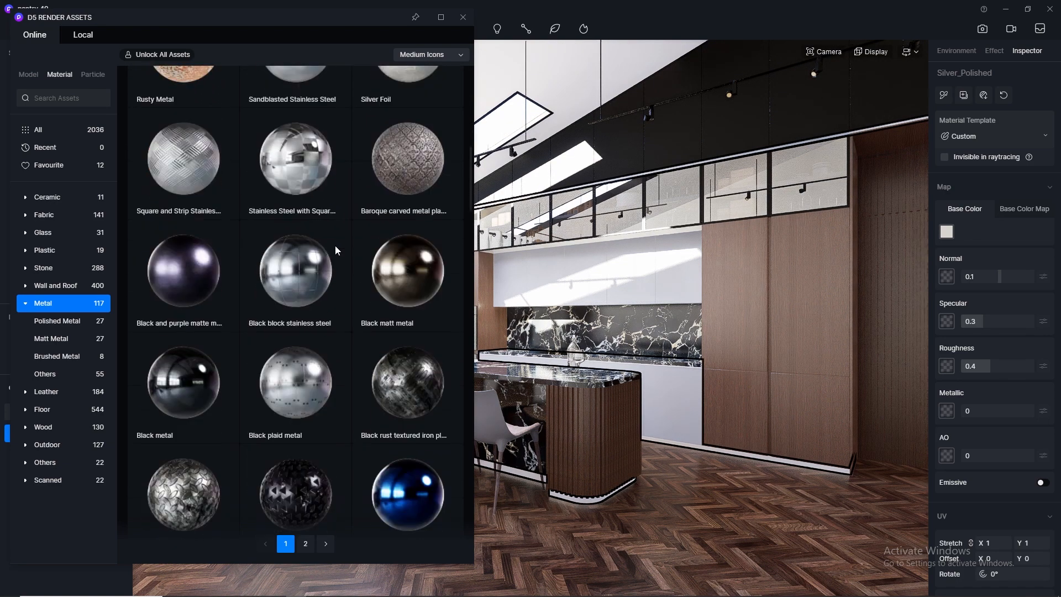
{"action": "scroll", "coordinate": [336, 247], "scroll_direction": "down", "scroll_amount": 6}
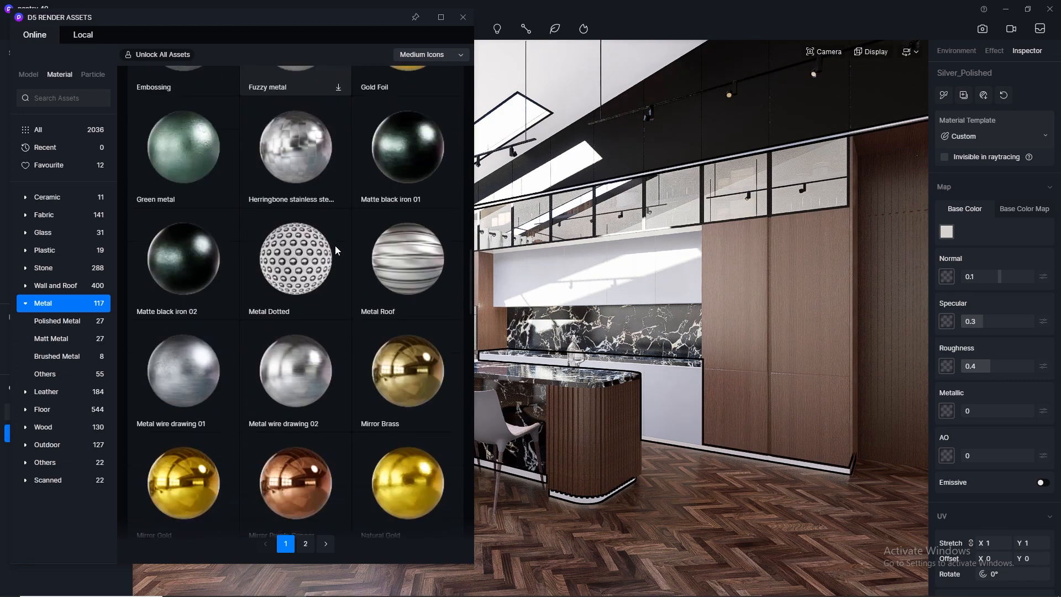
{"action": "scroll", "coordinate": [335, 250], "scroll_direction": "down", "scroll_amount": 4}
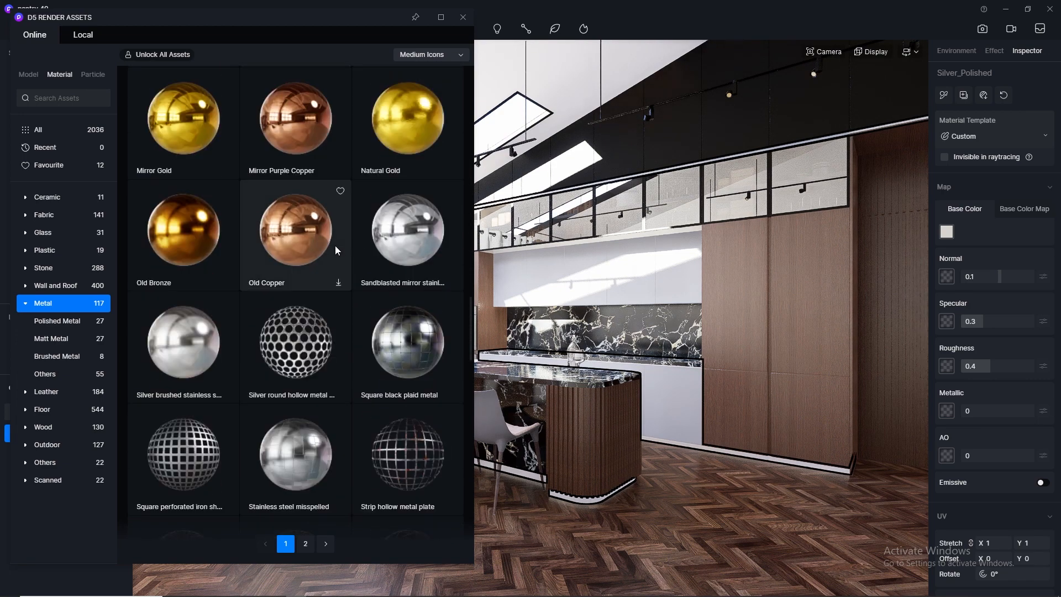
{"action": "scroll", "coordinate": [335, 245], "scroll_direction": "down", "scroll_amount": 2}
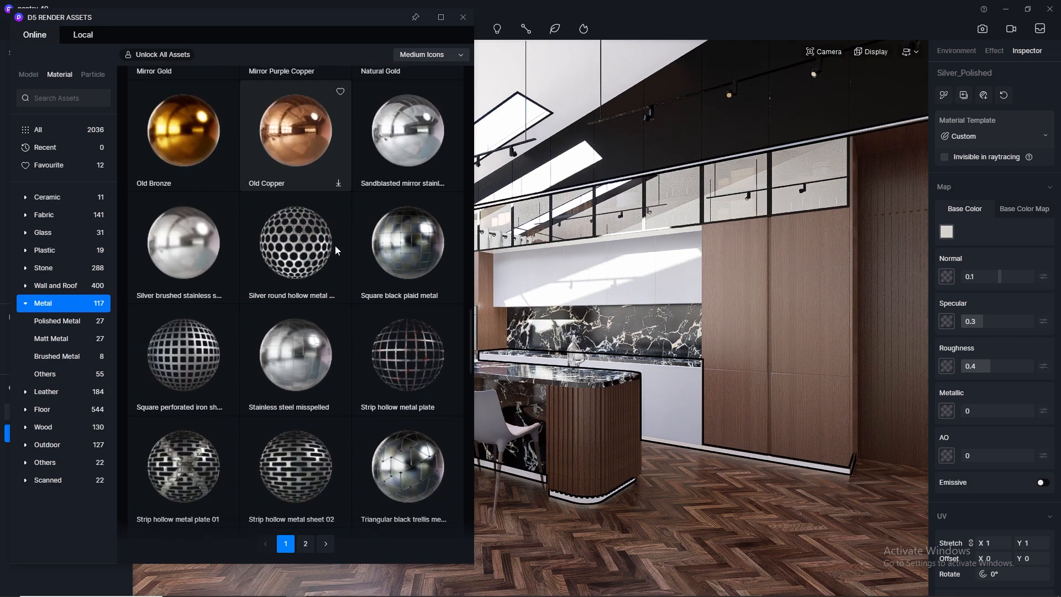
{"action": "left_click", "coordinate": [157, 250]}
Close the asset library, switch navigation to Orbit and set the camera's clipping distance to 0 for a close view of the island base.
{"action": "left_click_drag", "start_coordinate": [308, 341], "coordinate": [588, 514]}
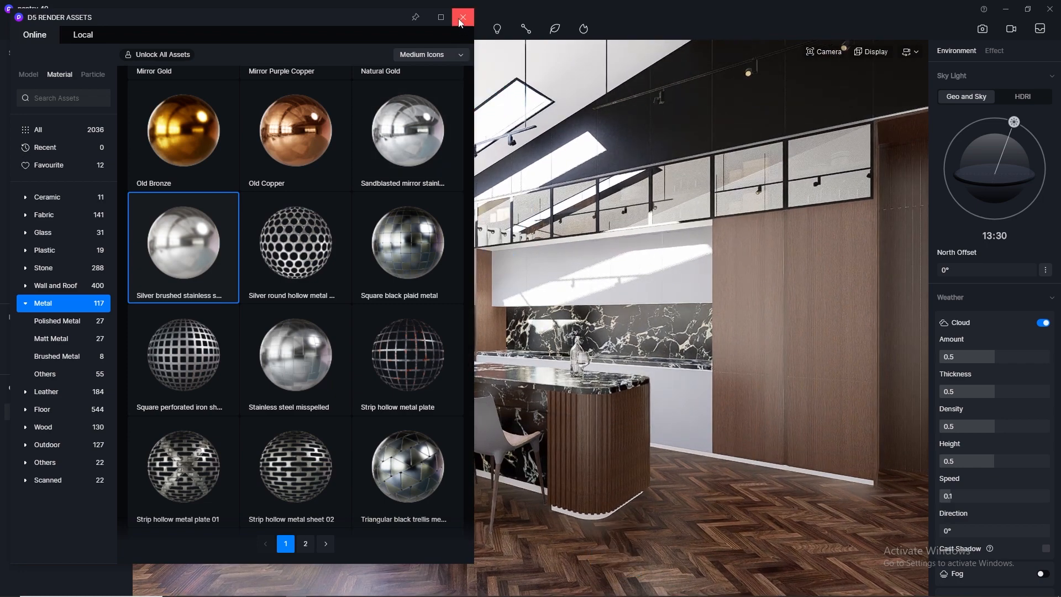
{"action": "left_click", "coordinate": [463, 19]}
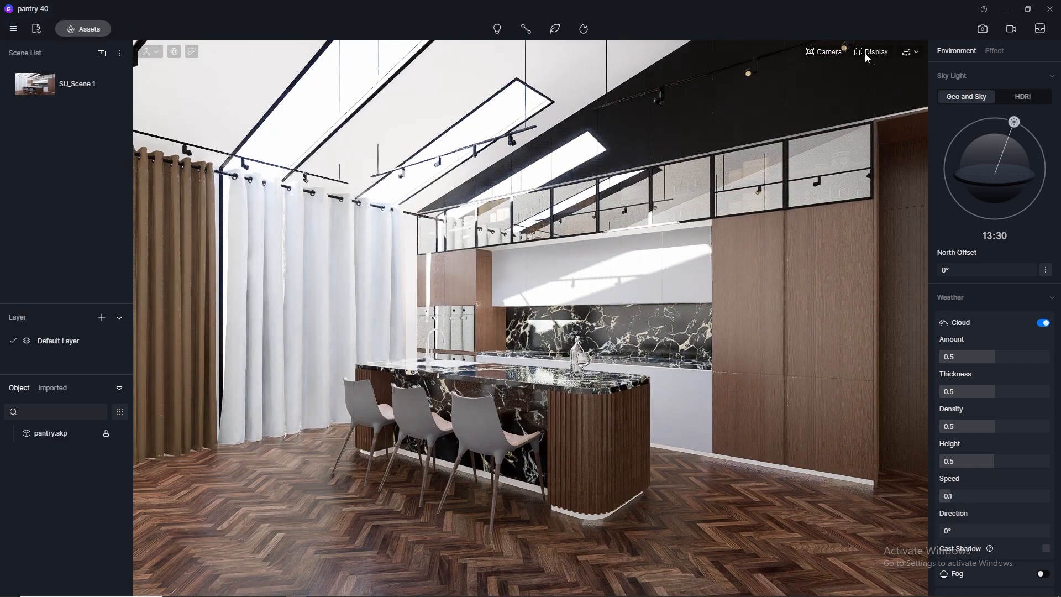
{"action": "left_click", "coordinate": [913, 52]}
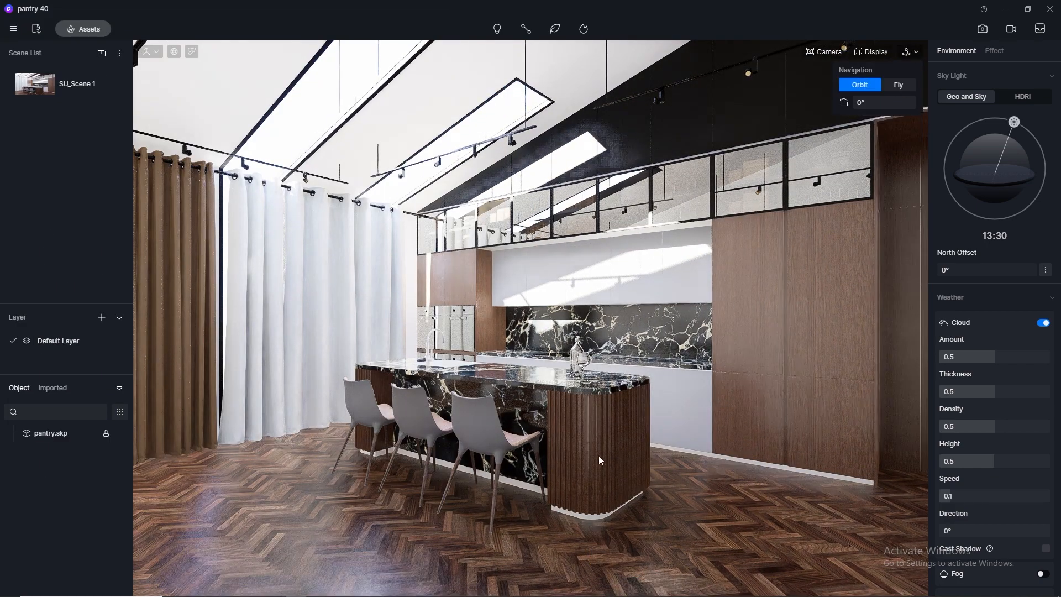
{"action": "scroll", "coordinate": [586, 543], "scroll_direction": "up", "scroll_amount": 5}
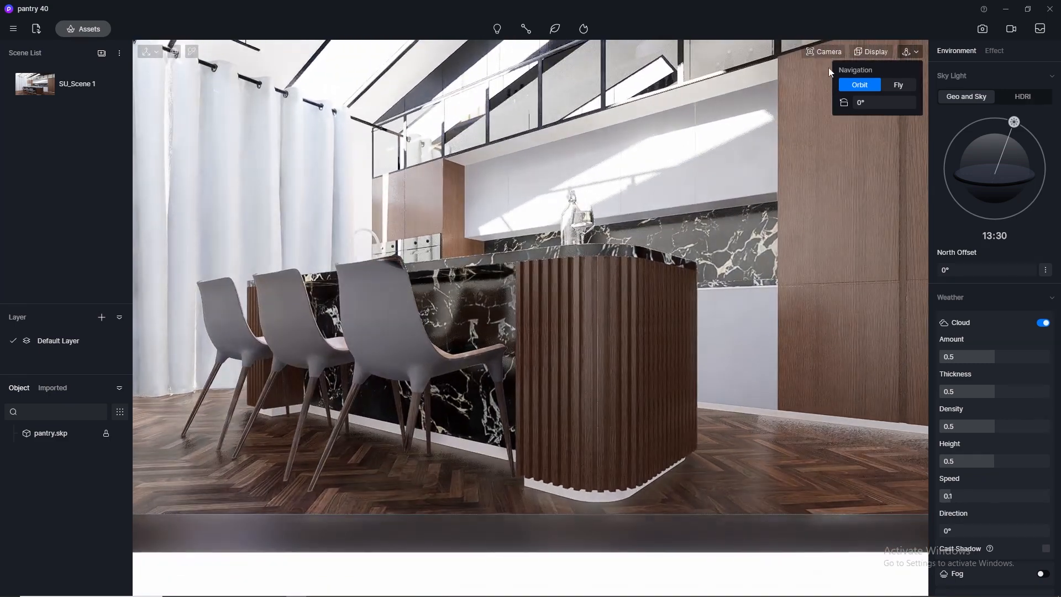
{"action": "left_click", "coordinate": [826, 52]}
{"action": "left_click_drag", "start_coordinate": [815, 166], "coordinate": [785, 168]}
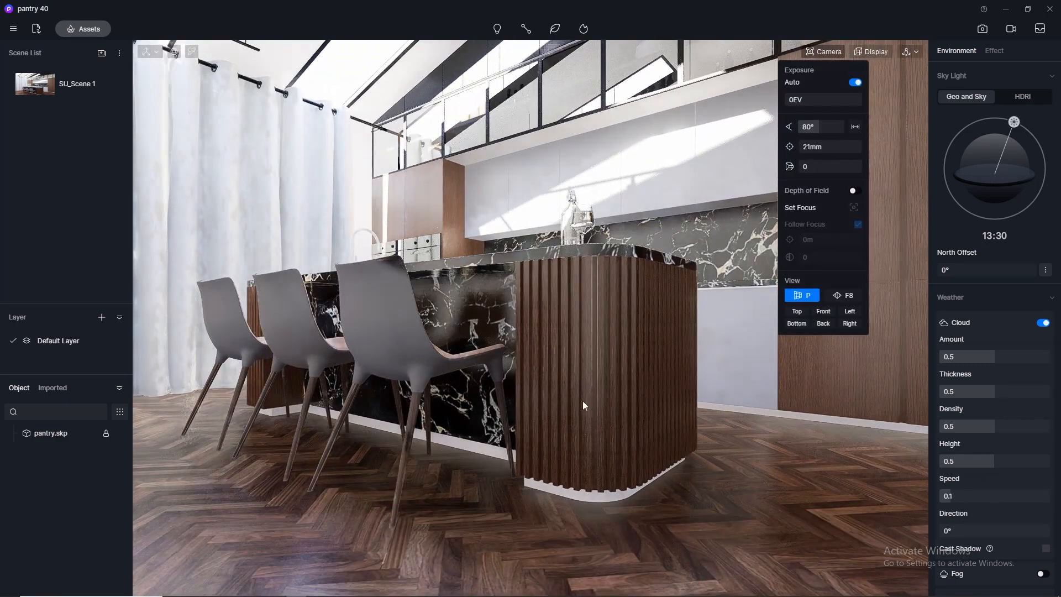
Apply the Silver brushed stainless steel library material to the skirting under the kitchen island.
{"action": "left_click", "coordinate": [80, 30]}
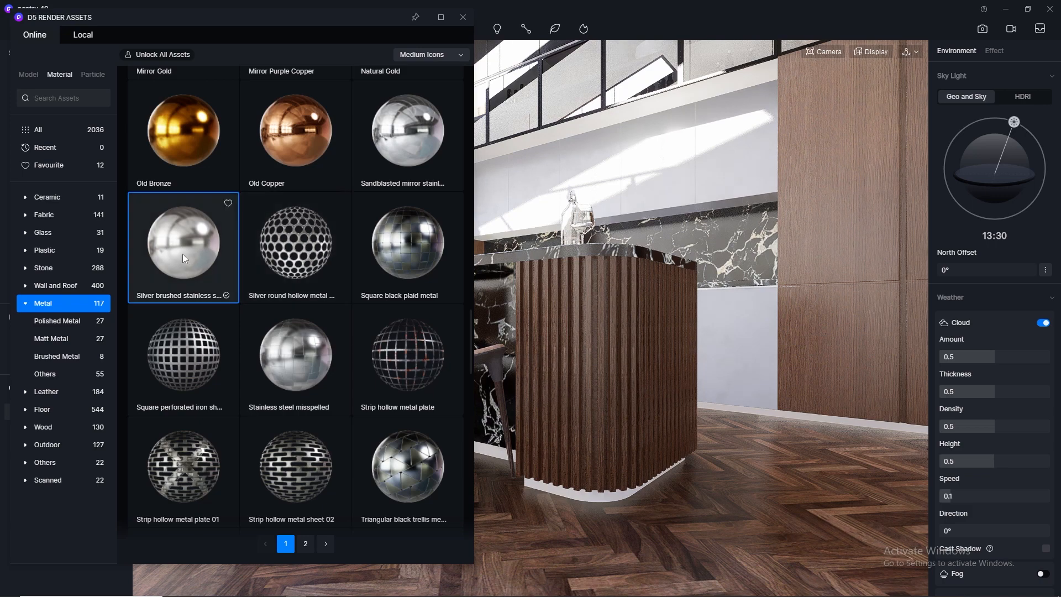
{"action": "mouse_move", "coordinate": [183, 243]}
{"action": "left_mouse_down"}
{"action": "mouse_move", "coordinate": [475, 458]}
{"action": "mouse_move", "coordinate": [578, 490]}
{"action": "left_mouse_up"}
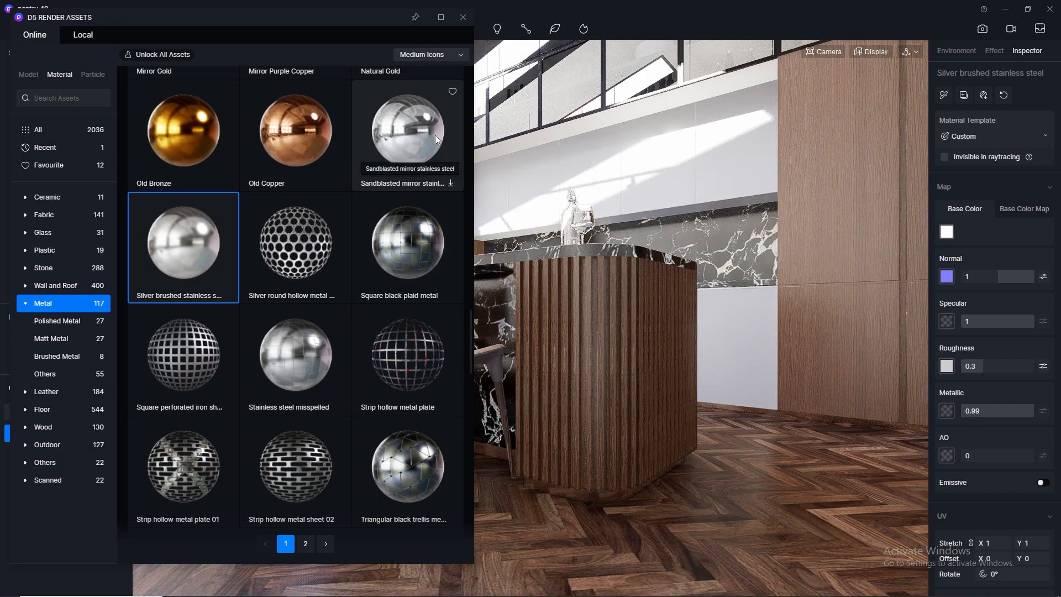
{"action": "left_click", "coordinate": [462, 17]}
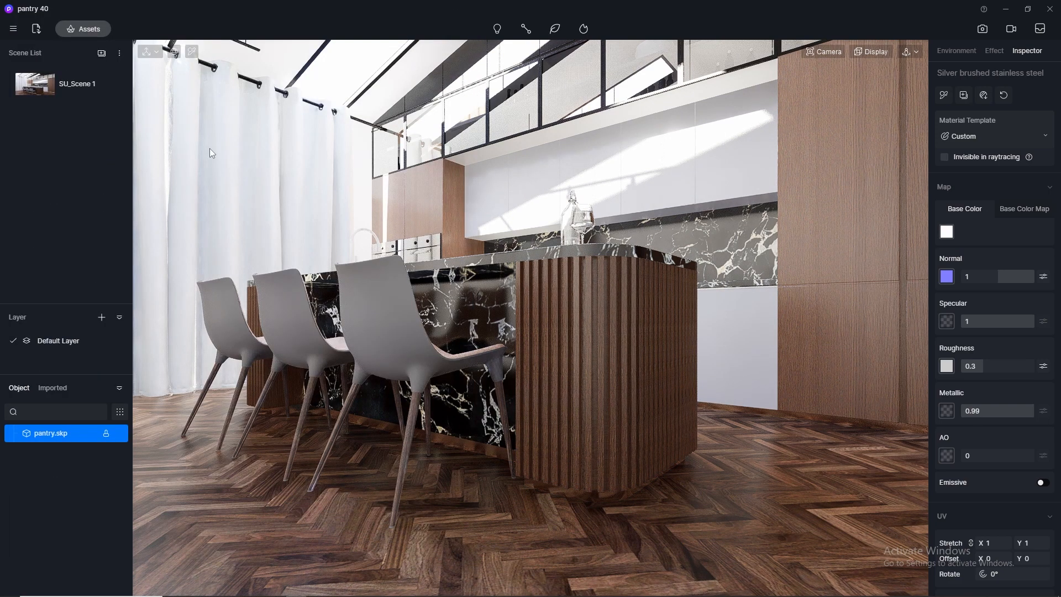
Apply the White Gauze Curtain3 material from the favourite library materials to the white curtains.
{"action": "middle_click_drag", "start_coordinate": [381, 183], "coordinate": [553, 266]}
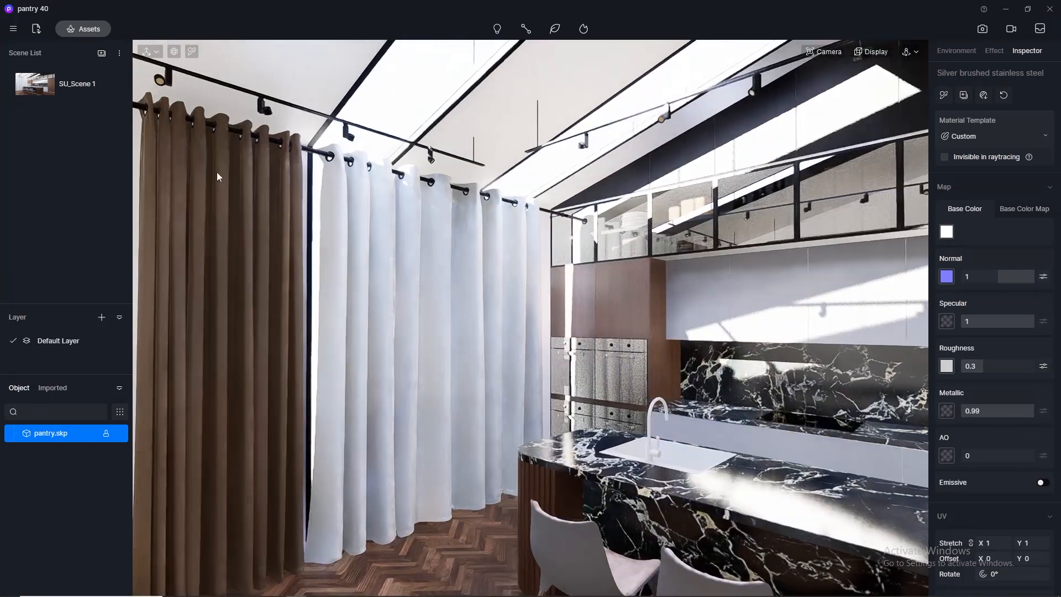
{"action": "left_click", "coordinate": [72, 30]}
{"action": "left_click_drag", "start_coordinate": [152, 20], "coordinate": [714, 41]}
{"action": "left_click", "coordinate": [410, 209]}
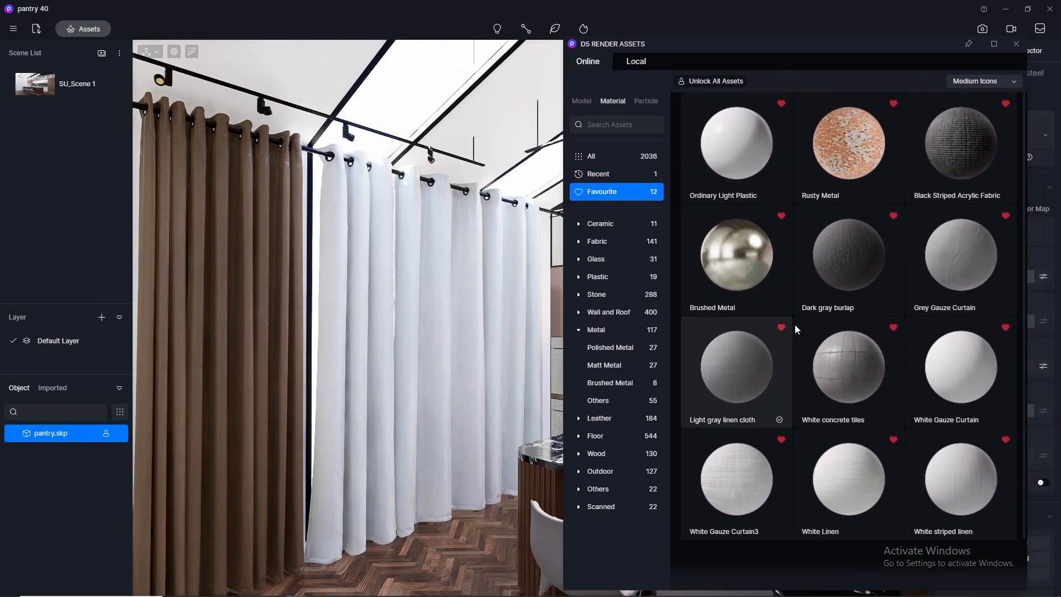
{"action": "scroll", "coordinate": [951, 386], "scroll_direction": "down", "scroll_amount": 1}
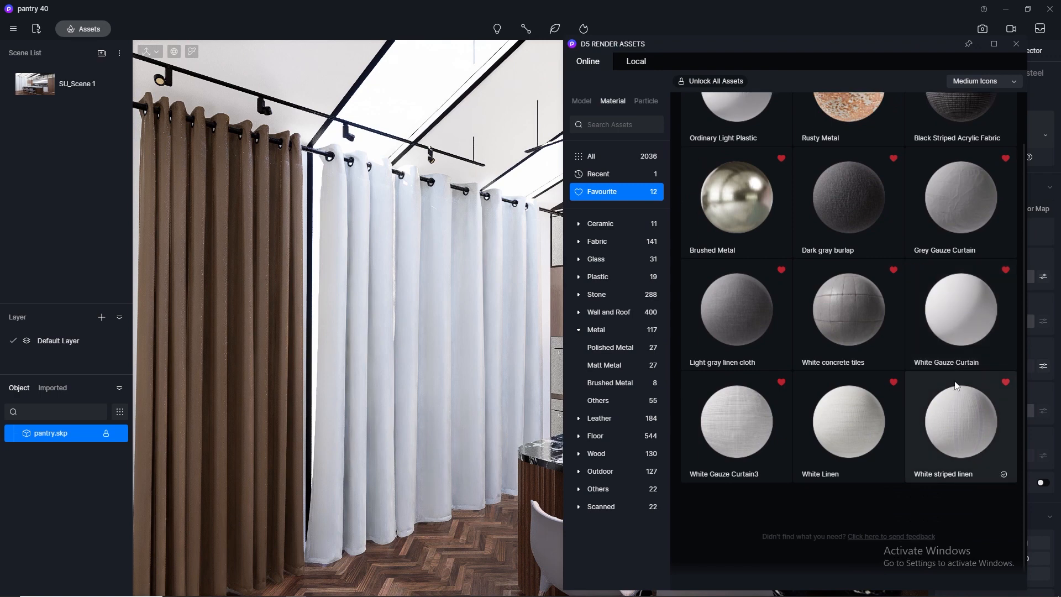
{"action": "left_click", "coordinate": [761, 426]}
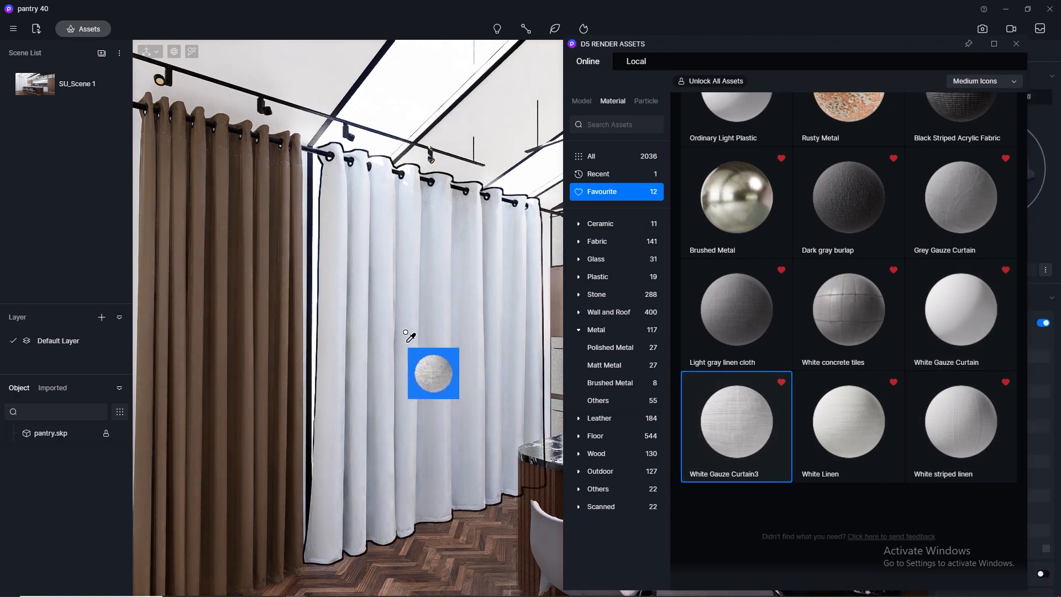
{"action": "left_click", "coordinate": [407, 334]}
{"action": "left_click", "coordinate": [449, 320]}
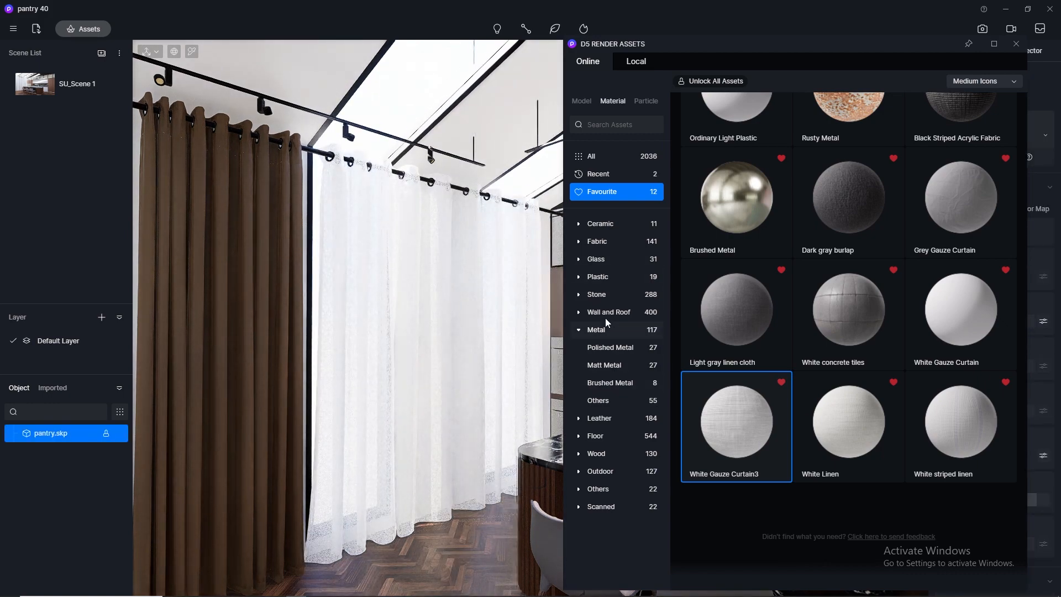
Browse the Fabric category of the online materials, then search the library for curtain.
{"action": "left_click", "coordinate": [606, 247]}
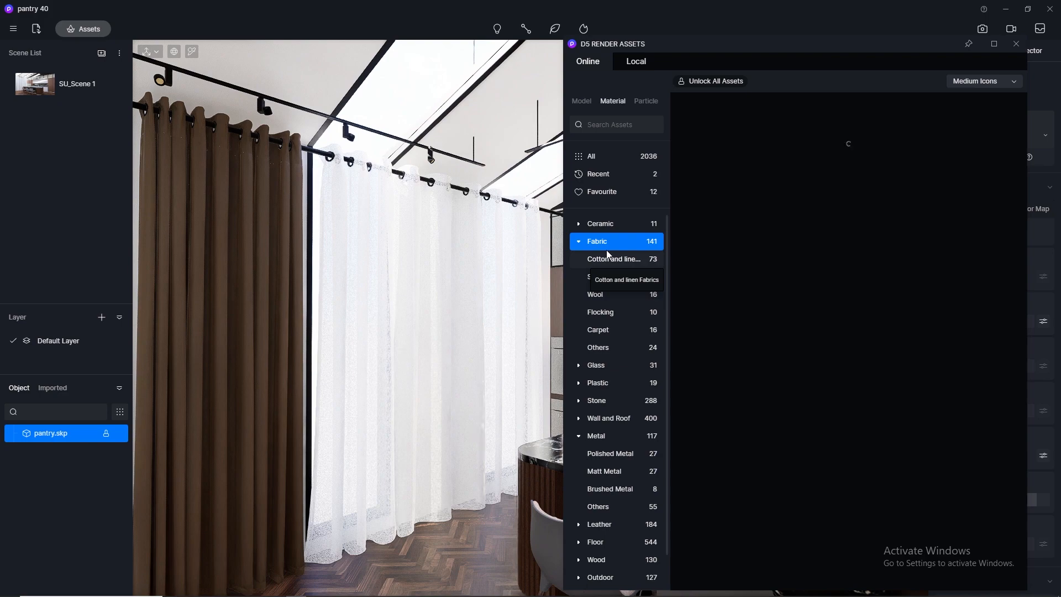
{"action": "scroll", "coordinate": [907, 291], "scroll_direction": "down", "scroll_amount": 3}
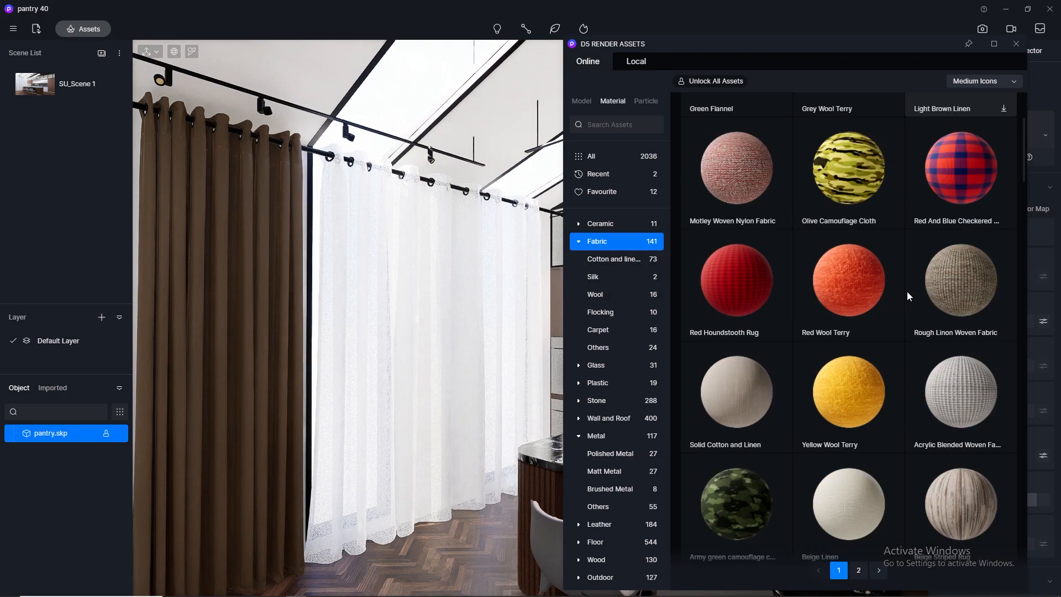
{"action": "scroll", "coordinate": [907, 291], "scroll_direction": "down", "scroll_amount": 10}
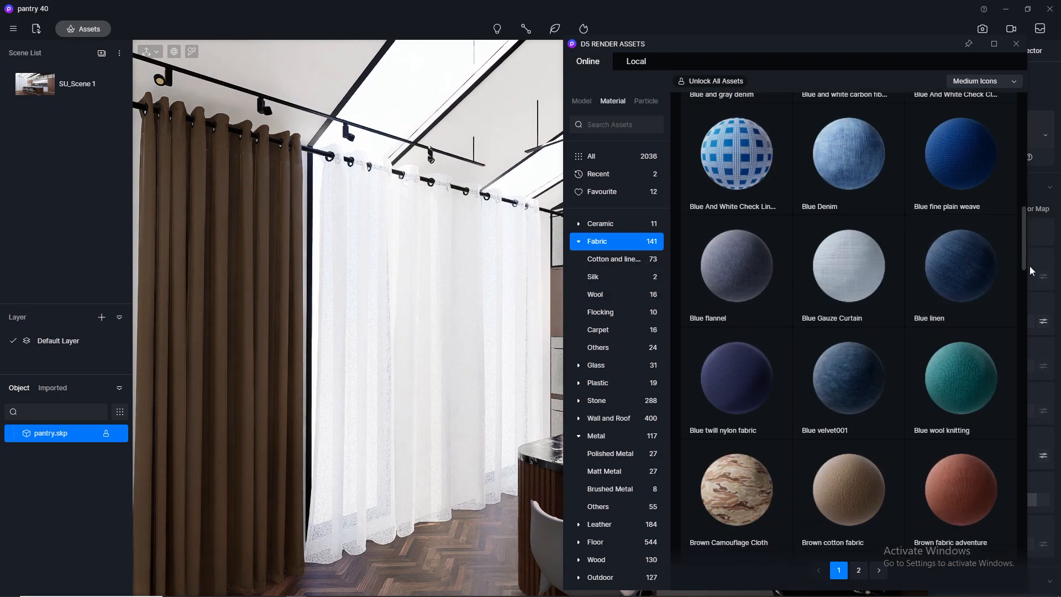
{"action": "left_click_drag", "start_coordinate": [1030, 266], "coordinate": [1045, 568]}
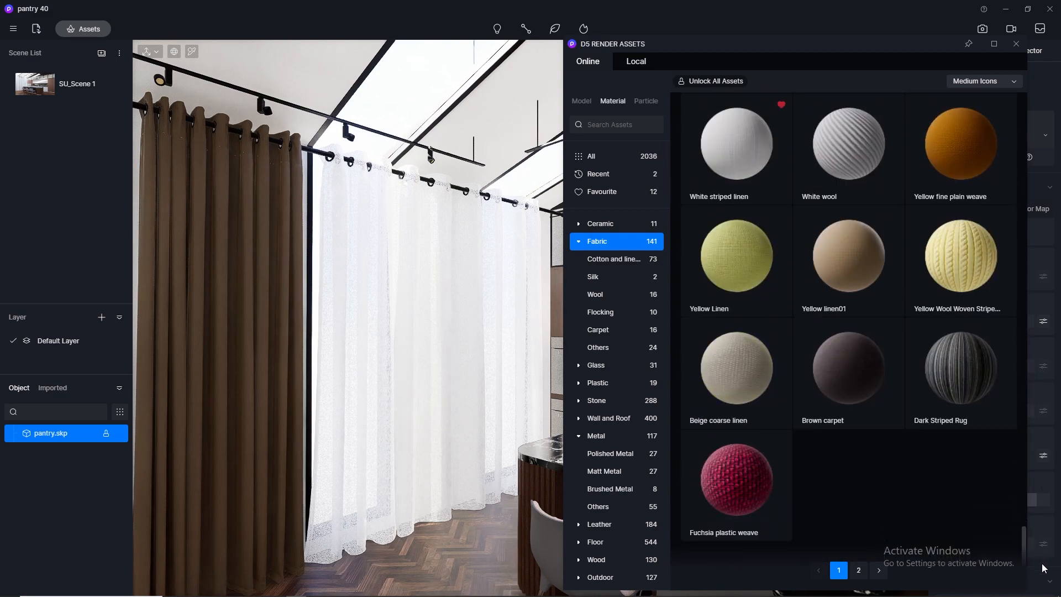
{"action": "left_click", "coordinate": [618, 120]}
{"action": "type", "text": "c"}
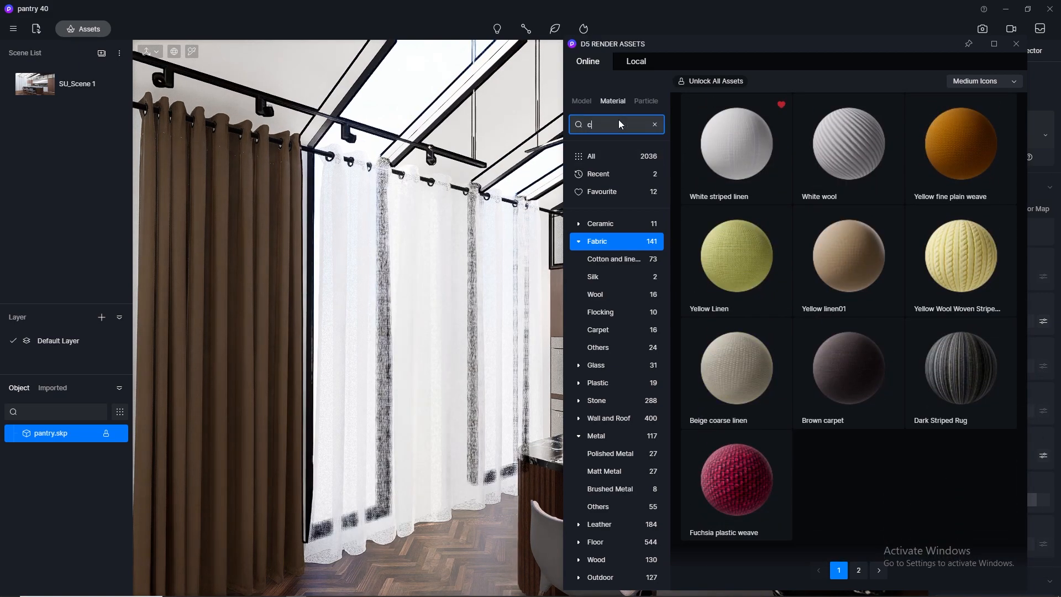
{"action": "type", "text": "urtain"}
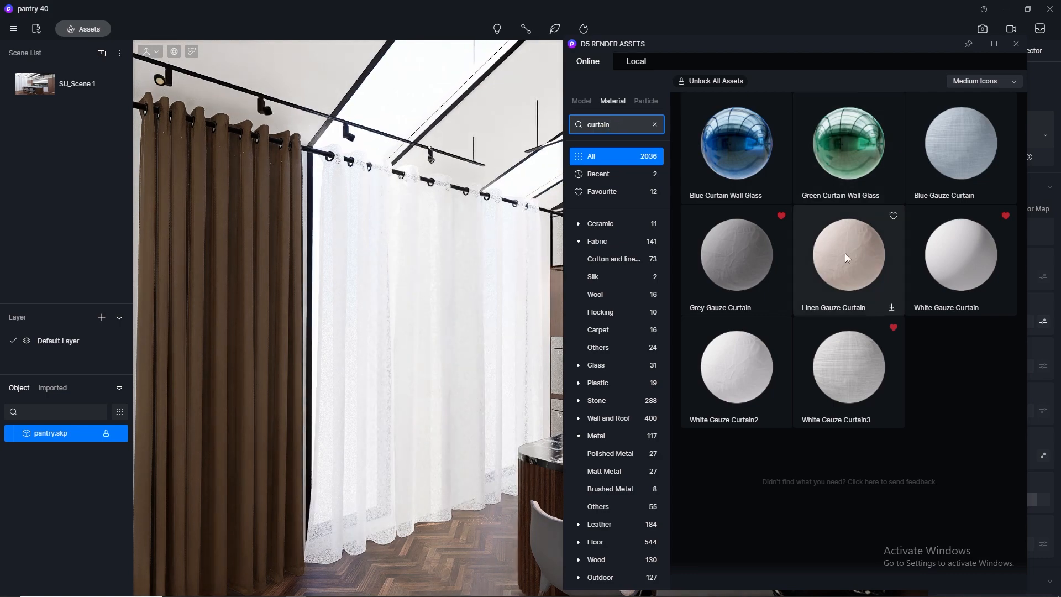
Try Grey Gauze Curtain on the brown curtain, then apply Linen Gauze Curtain to it instead and close the asset library.
{"action": "left_click_drag", "start_coordinate": [735, 270], "coordinate": [274, 368]}
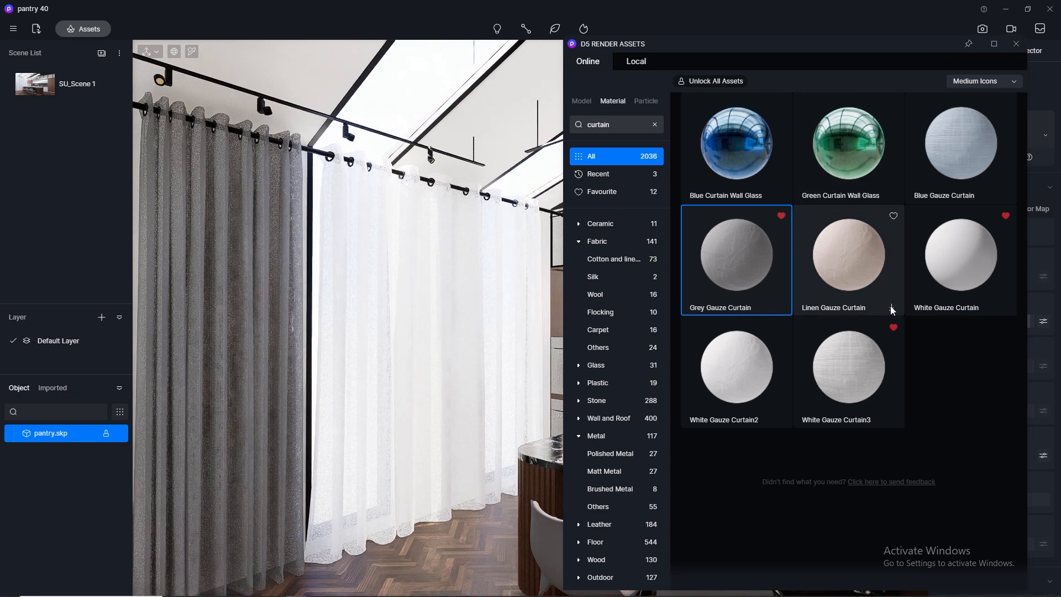
{"action": "left_click", "coordinate": [892, 307]}
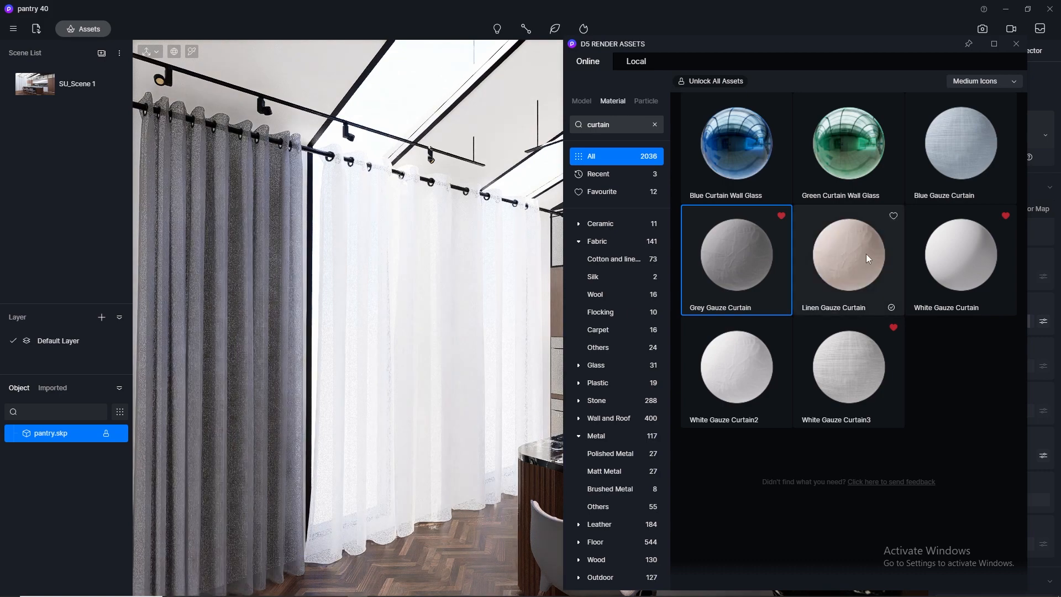
{"action": "left_click", "coordinate": [866, 254]}
{"action": "left_click_drag", "start_coordinate": [861, 248], "coordinate": [240, 340]}
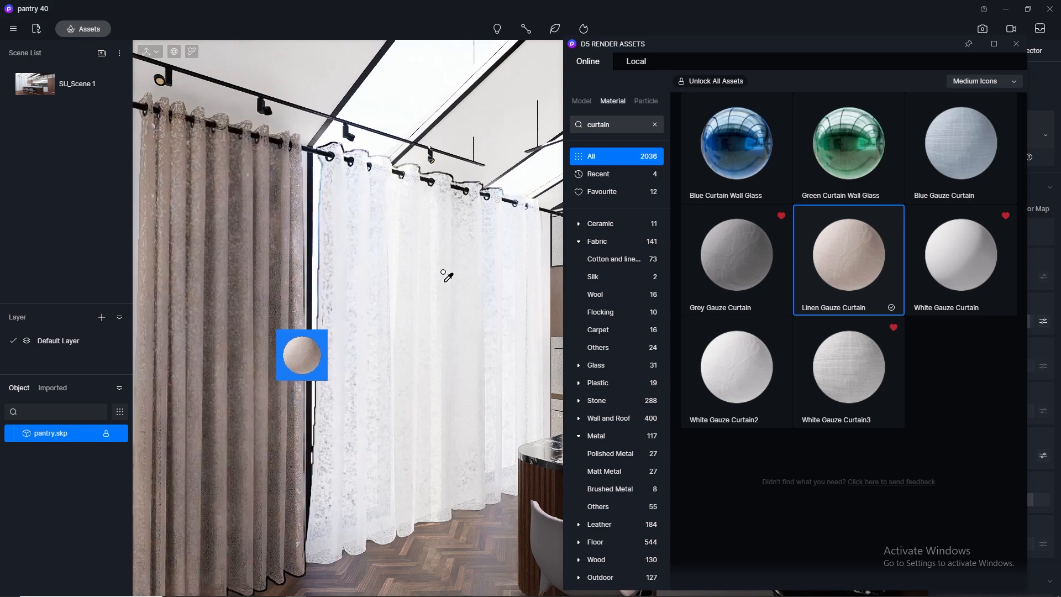
{"action": "left_click", "coordinate": [1017, 44]}
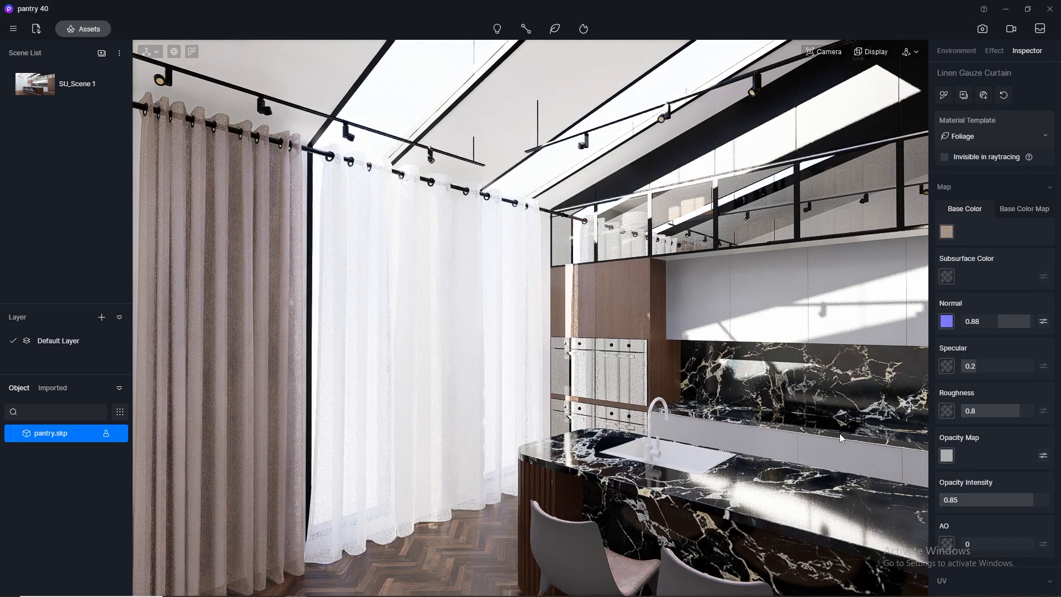
Reopen the asset library at the Metal materials and move its window aside so the island sink and faucet are in view.
{"action": "left_click", "coordinate": [85, 32]}
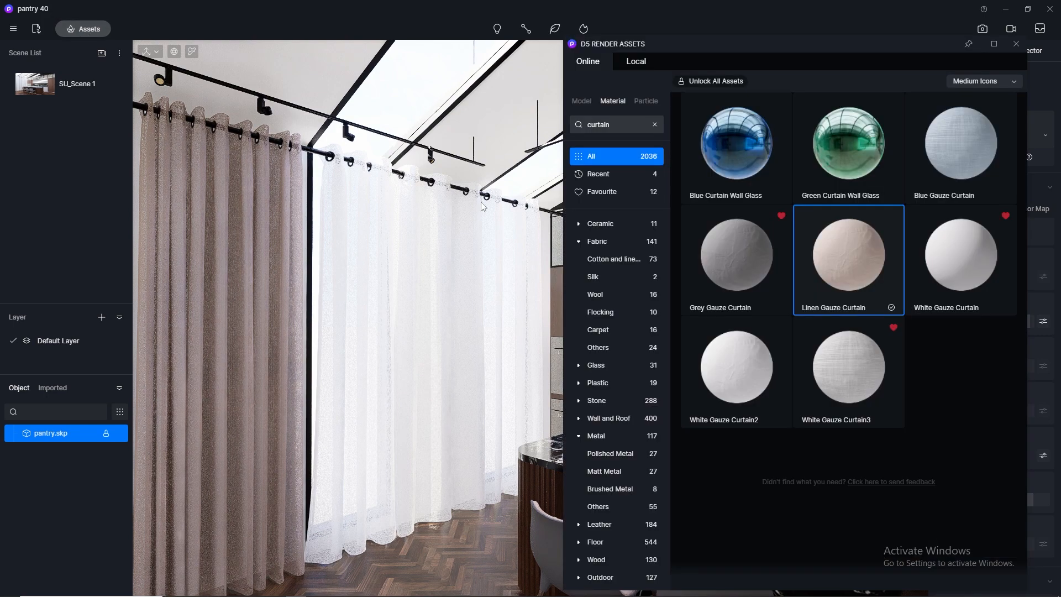
{"action": "scroll", "coordinate": [630, 332], "scroll_direction": "down", "scroll_amount": 1}
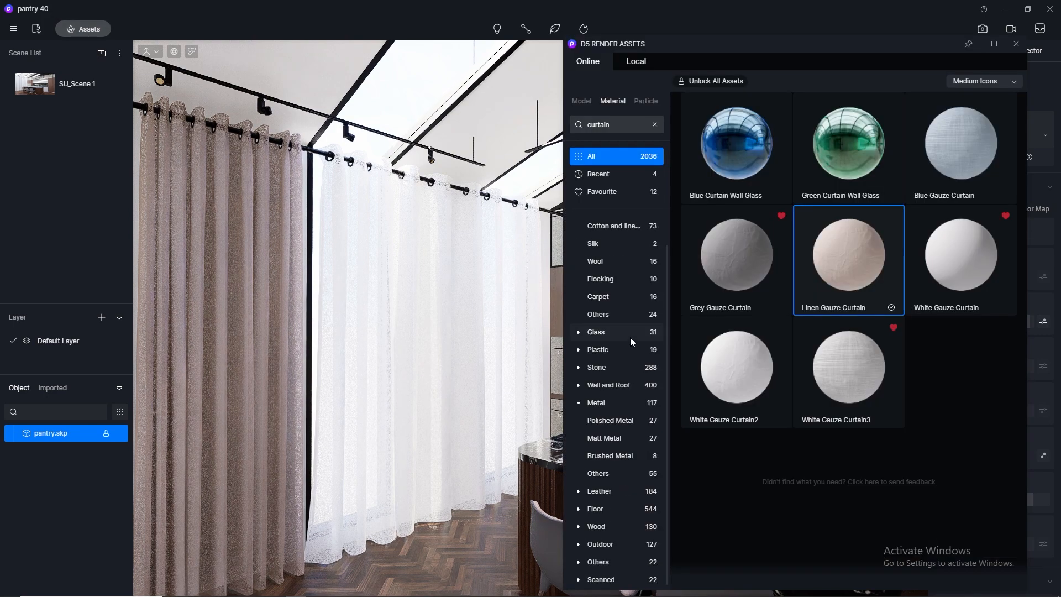
{"action": "left_click", "coordinate": [618, 402]}
{"action": "left_click_drag", "start_coordinate": [777, 46], "coordinate": [284, 31]}
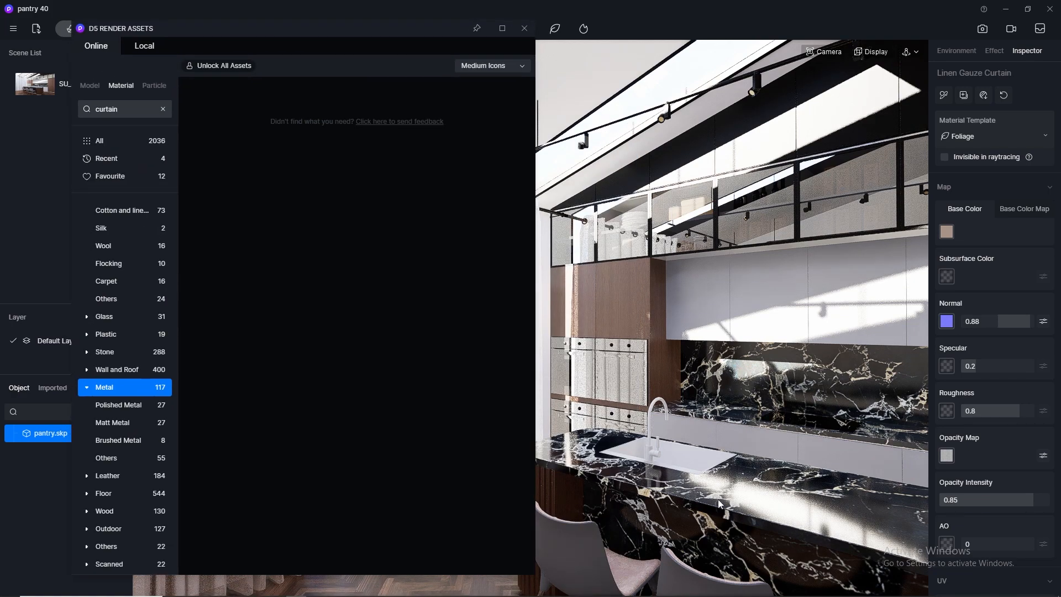
{"action": "scroll", "coordinate": [727, 492], "scroll_direction": "up", "scroll_amount": 2}
{"action": "middle_click_drag", "start_coordinate": [658, 447], "coordinate": [707, 432]}
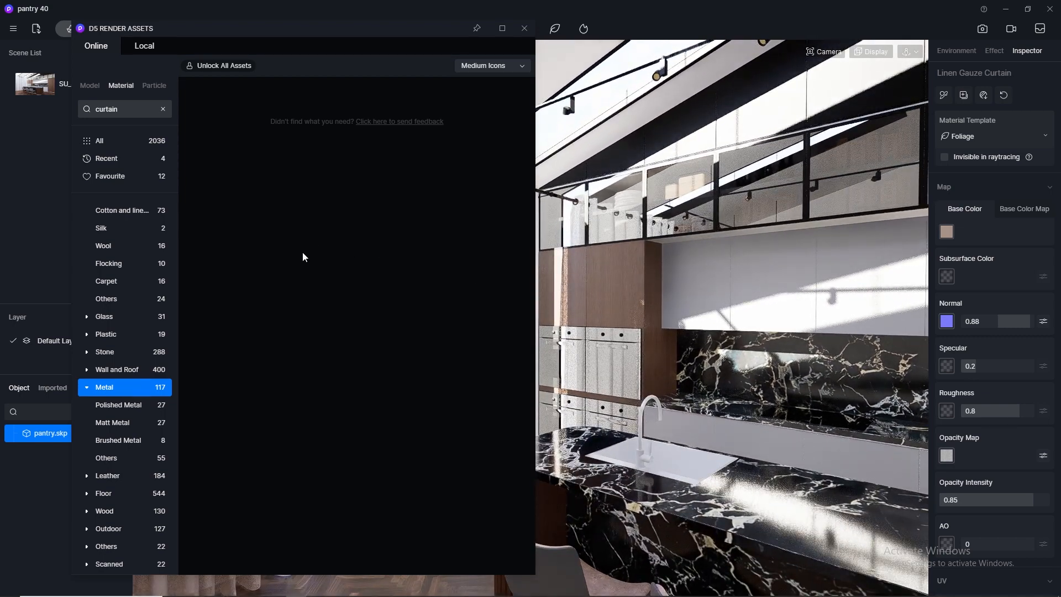
Clear the curtain search filter and list the Metal category of the online materials.
{"action": "left_click", "coordinate": [120, 336]}
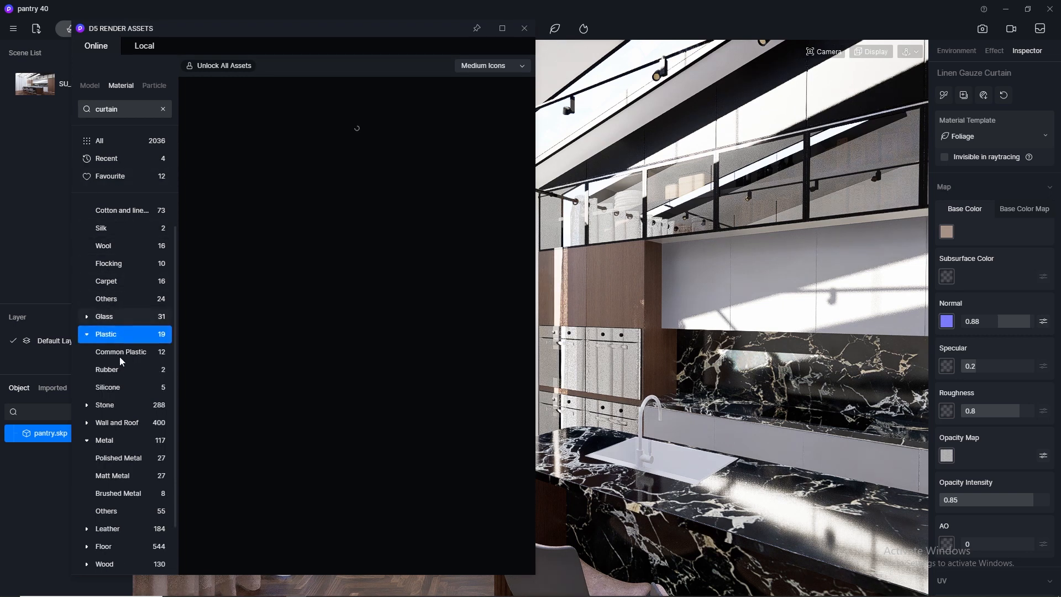
{"action": "left_click", "coordinate": [114, 447]}
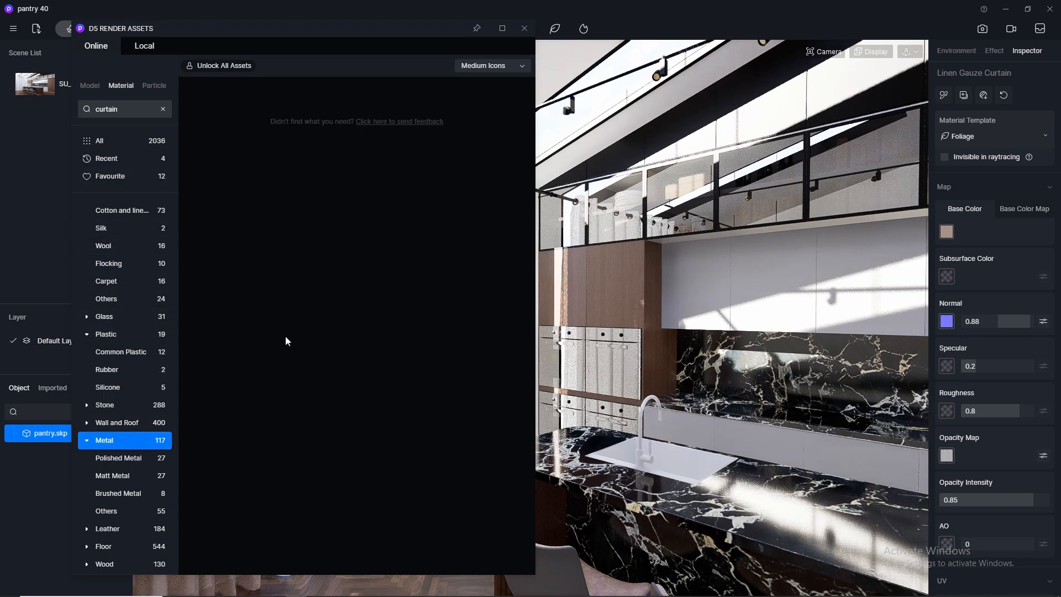
{"action": "left_click", "coordinate": [163, 110]}
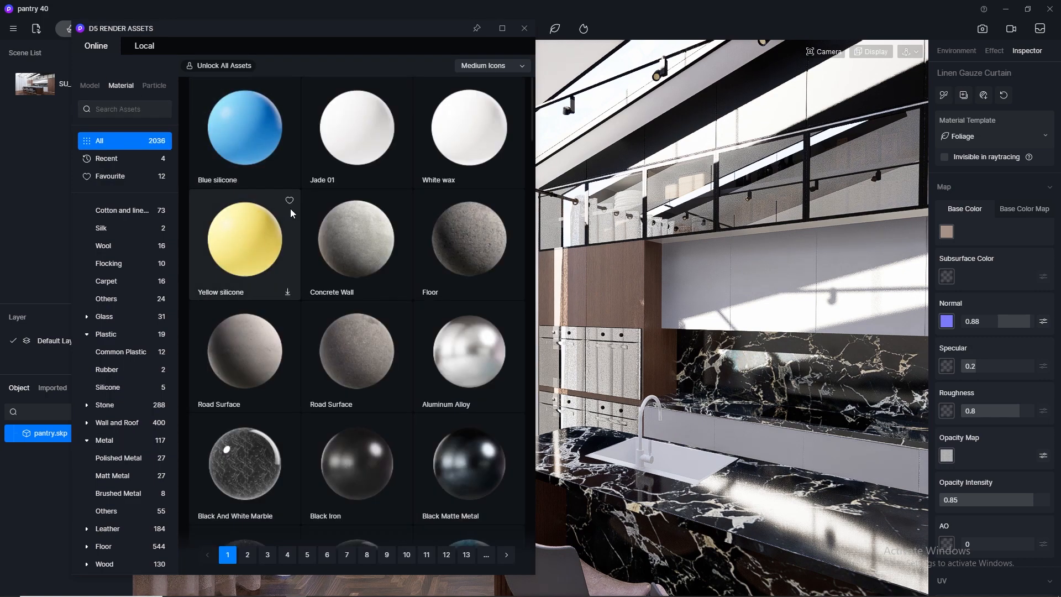
{"action": "scroll", "coordinate": [387, 338], "scroll_direction": "down", "scroll_amount": 1}
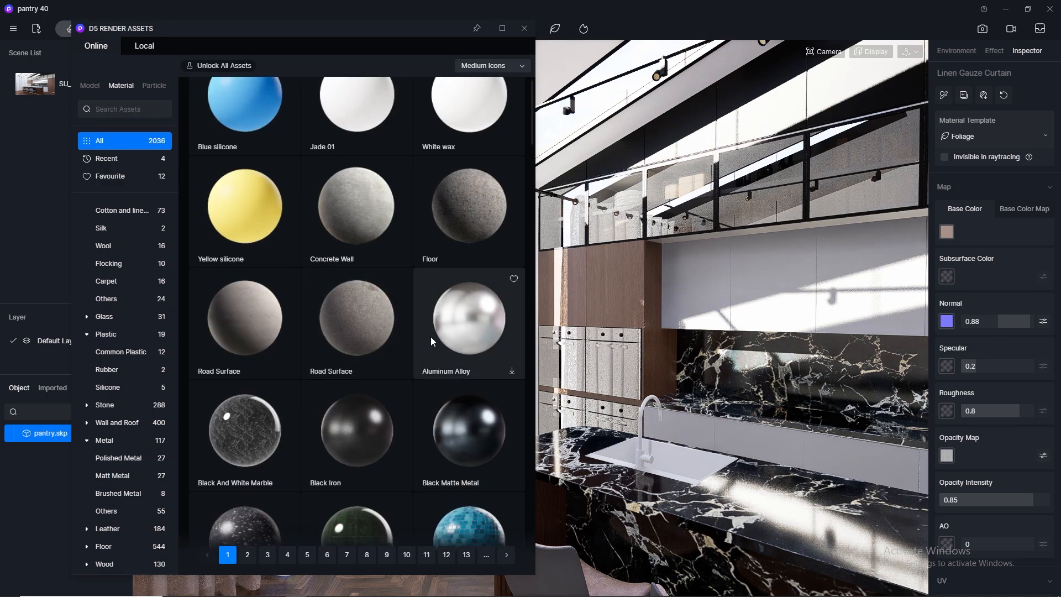
{"action": "scroll", "coordinate": [432, 341], "scroll_direction": "down", "scroll_amount": 10}
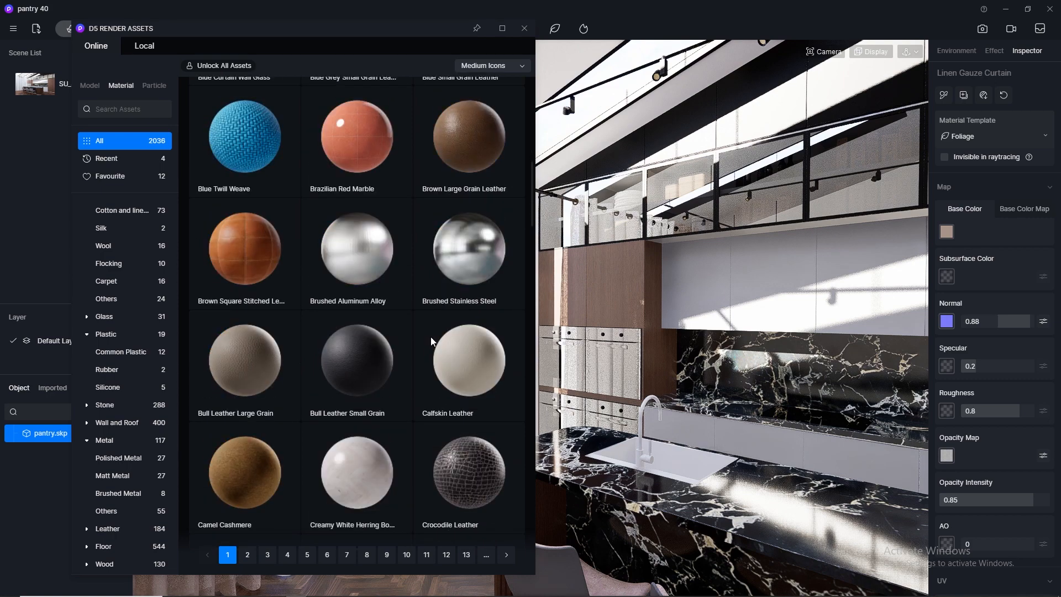
{"action": "scroll", "coordinate": [431, 341], "scroll_direction": "down", "scroll_amount": 3}
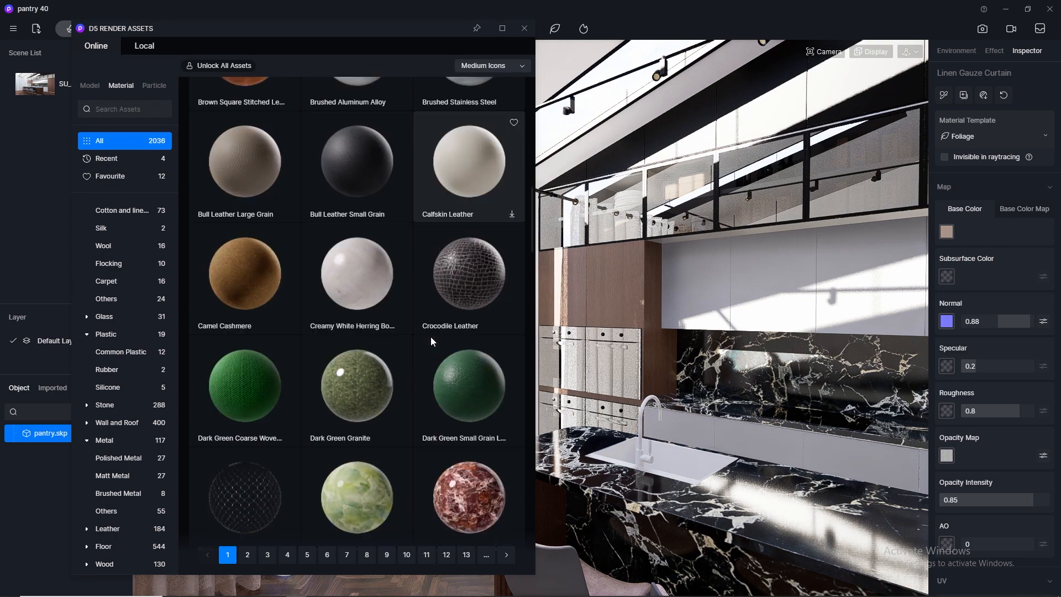
{"action": "left_click", "coordinate": [130, 447]}
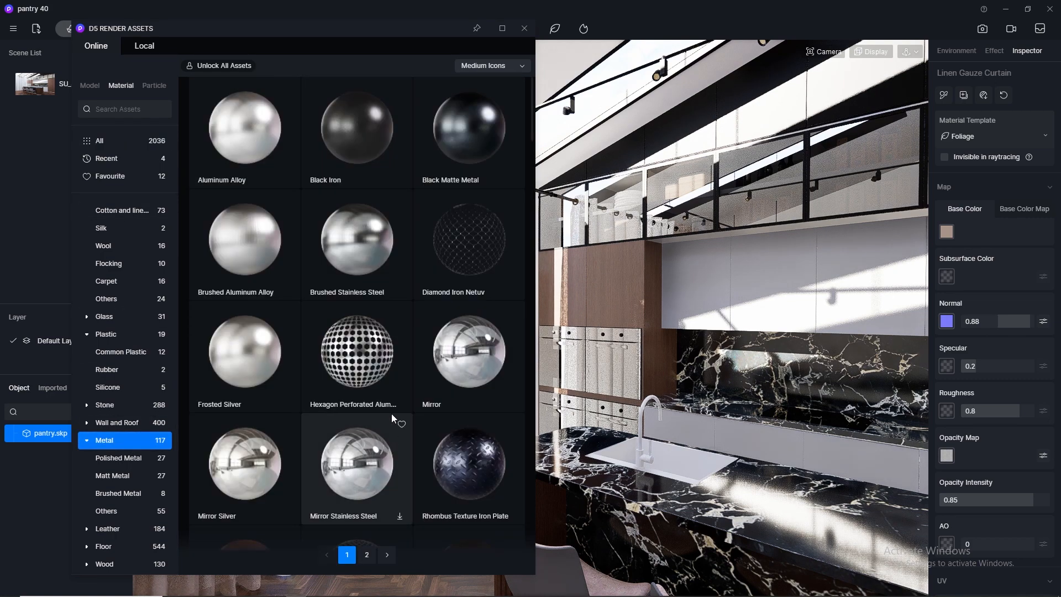
Apply the Blue-black metal library material to the island's sink and faucet, then close the asset library.
{"action": "scroll", "coordinate": [392, 418], "scroll_direction": "down", "scroll_amount": 10}
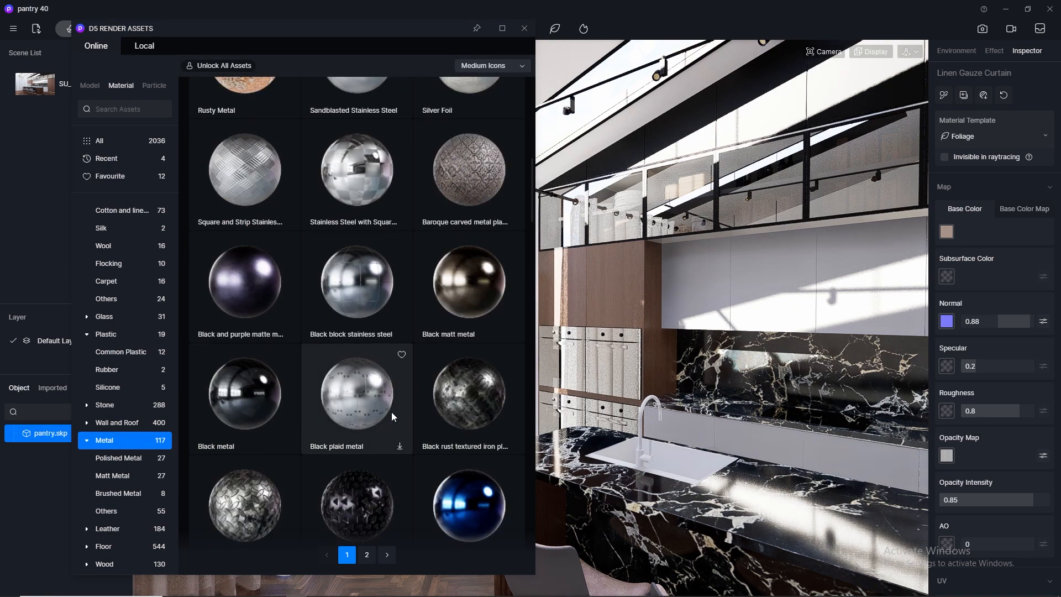
{"action": "scroll", "coordinate": [393, 415], "scroll_direction": "down", "scroll_amount": 4}
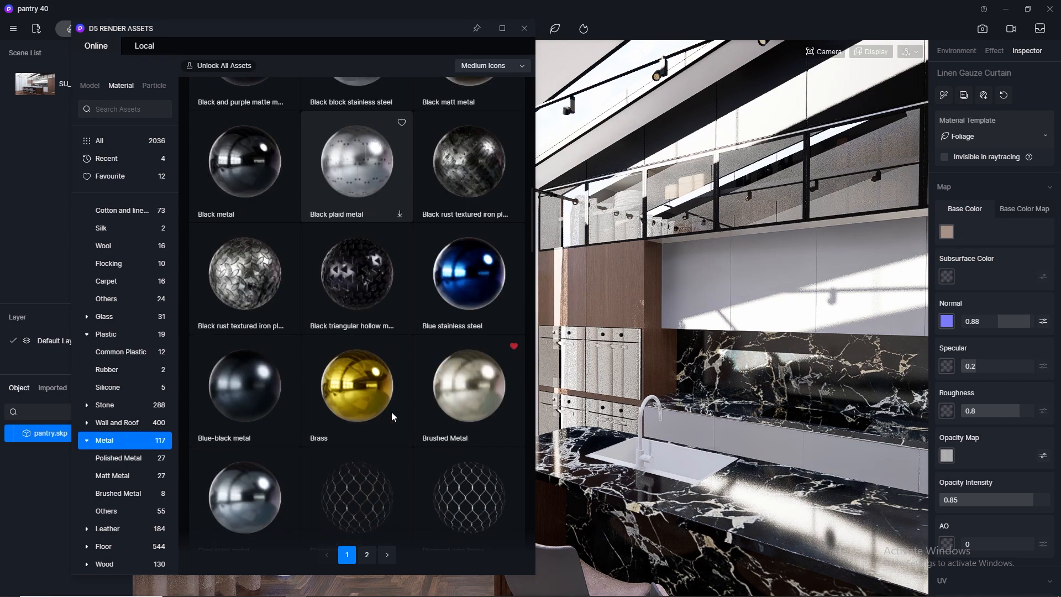
{"action": "scroll", "coordinate": [393, 415], "scroll_direction": "down", "scroll_amount": 1}
{"action": "left_click_drag", "start_coordinate": [246, 335], "coordinate": [763, 334]}
{"action": "left_click", "coordinate": [524, 28]}
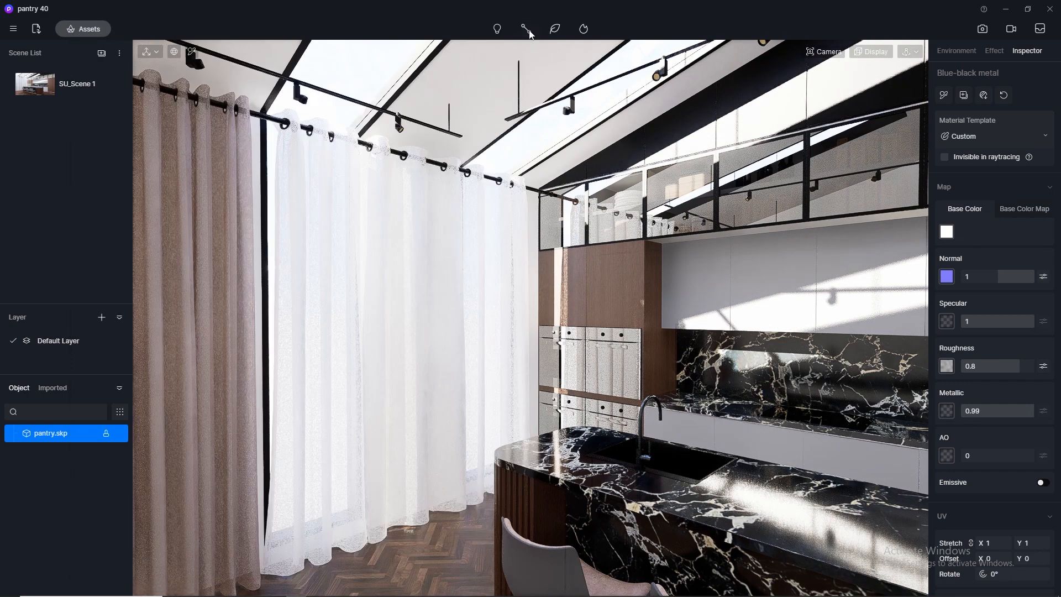
Apply Normal Glass from the Glass category of the asset library to the skylight panes, then close the library.
{"action": "scroll", "coordinate": [354, 228], "scroll_direction": "down", "scroll_amount": 3}
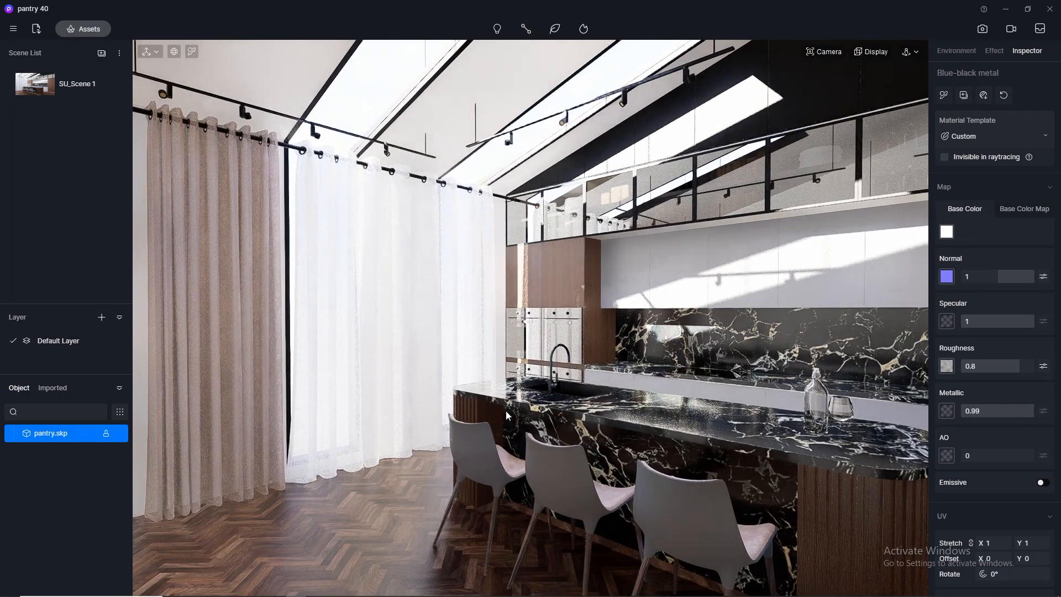
{"action": "left_click", "coordinate": [85, 30]}
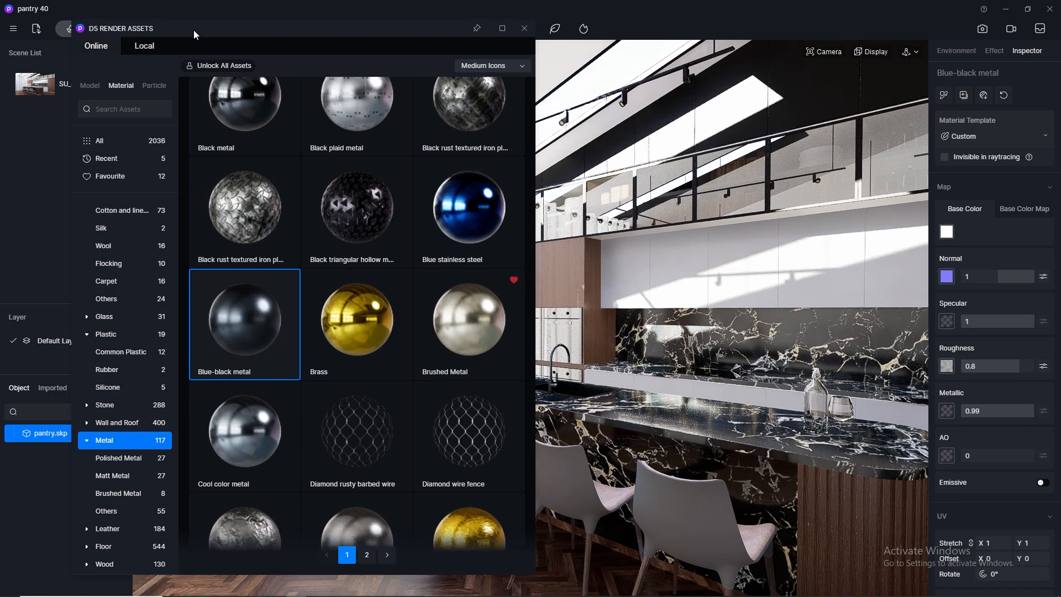
{"action": "left_click_drag", "start_coordinate": [194, 29], "coordinate": [679, 91]}
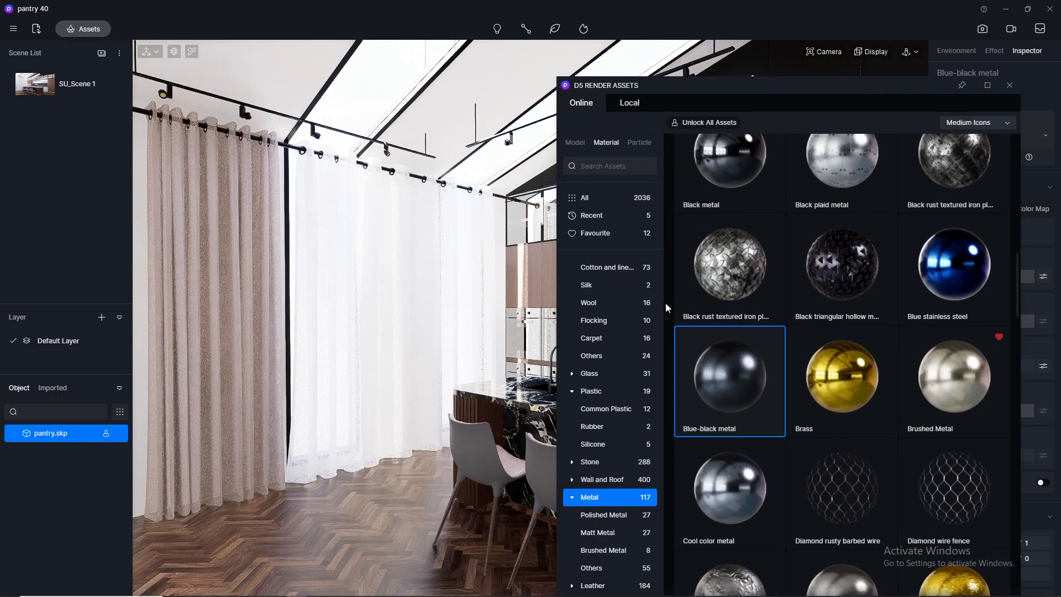
{"action": "left_click", "coordinate": [600, 373]}
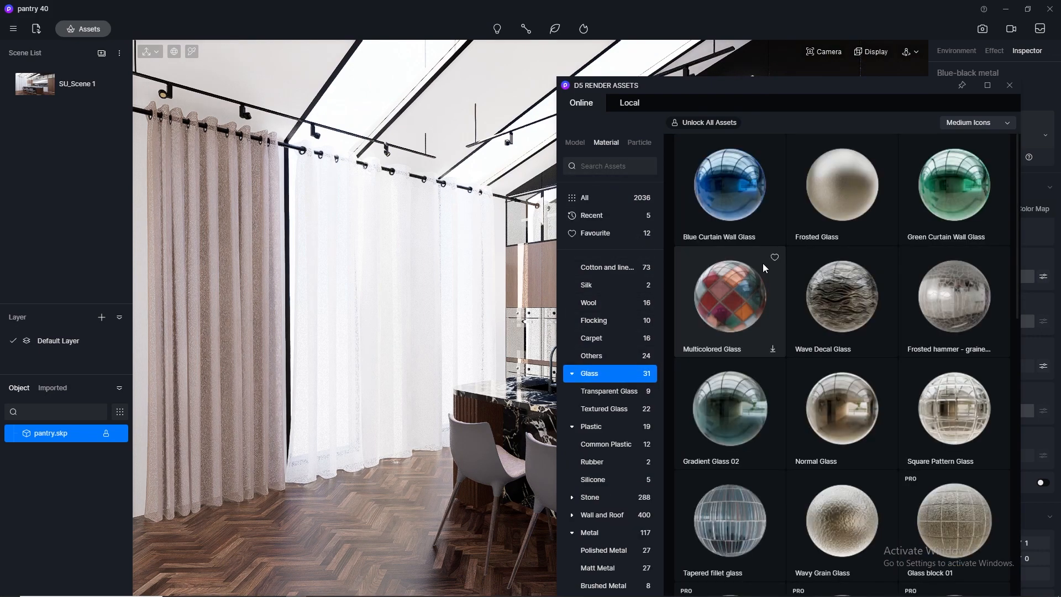
{"action": "left_click_drag", "start_coordinate": [859, 438], "coordinate": [359, 91]}
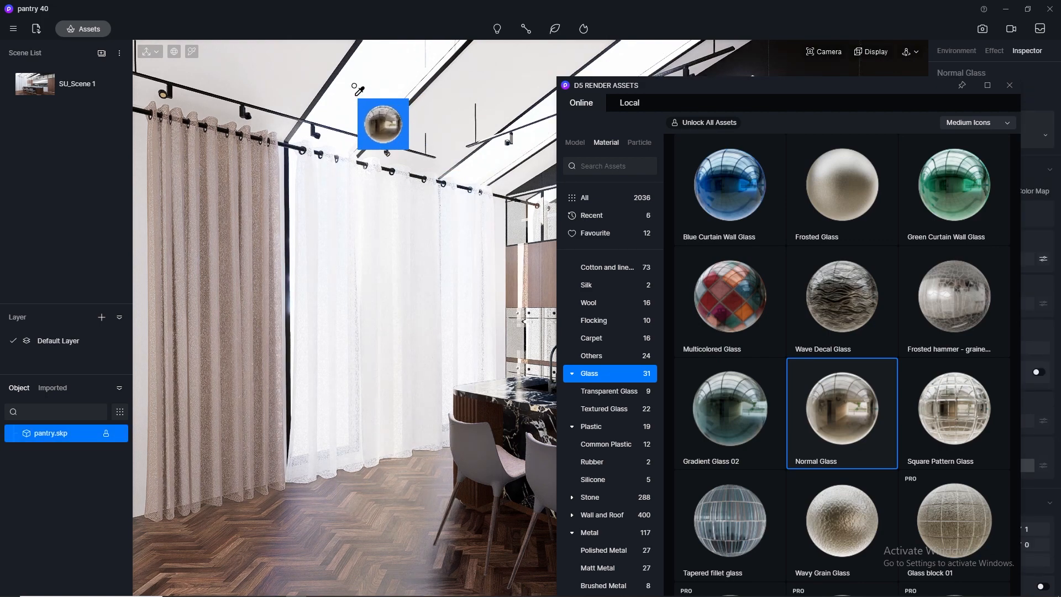
{"action": "right_click", "coordinate": [359, 90]}
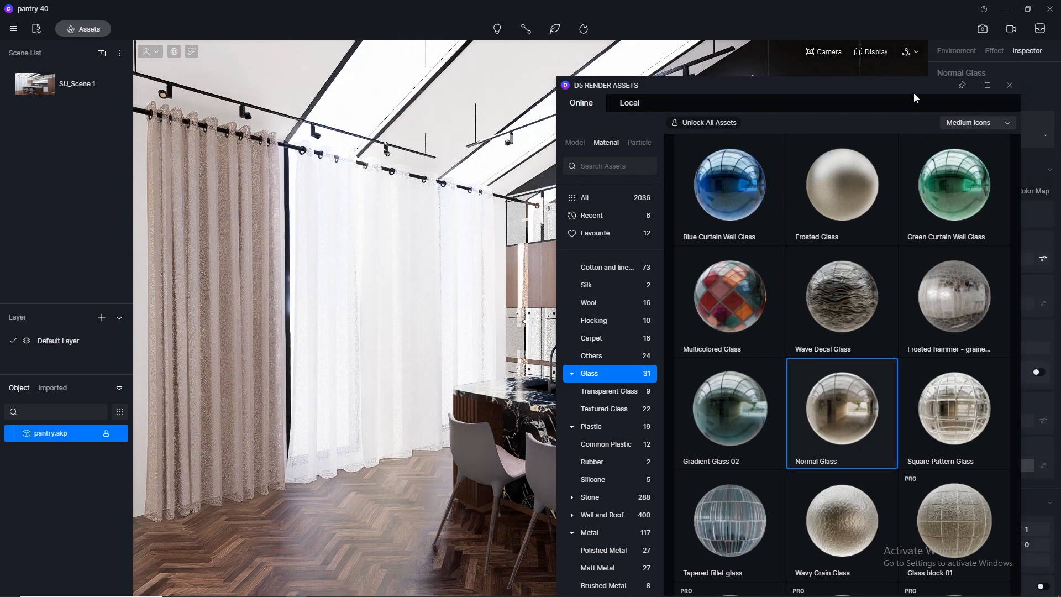
{"action": "left_click", "coordinate": [1012, 88]}
Pick the duco black material of the window frames and set its specular to 0.5 and roughness to 0.3.
{"action": "left_click", "coordinate": [188, 55]}
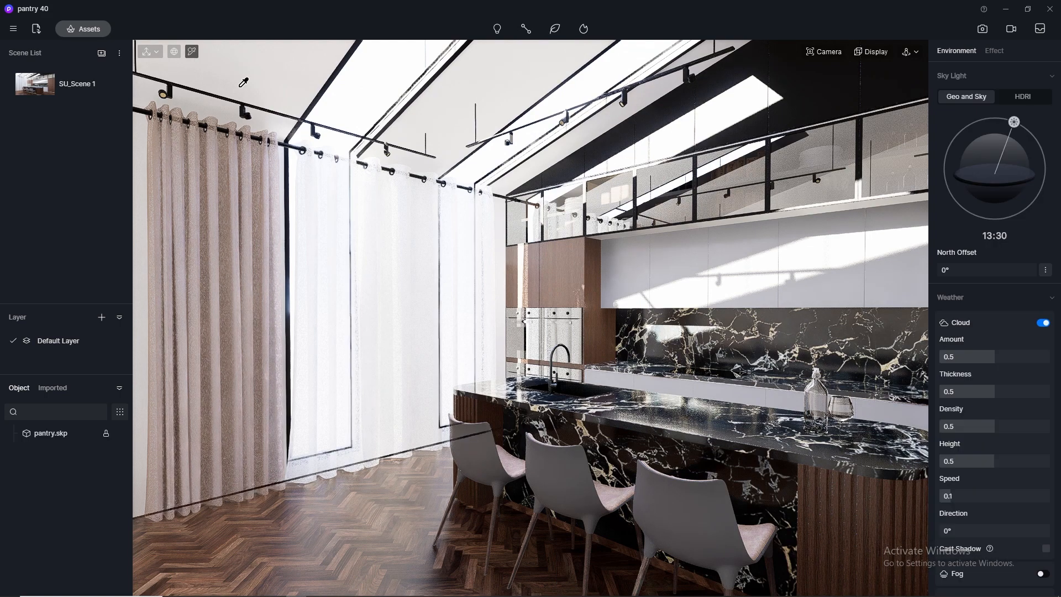
{"action": "scroll", "coordinate": [243, 78], "scroll_direction": "up", "scroll_amount": 3}
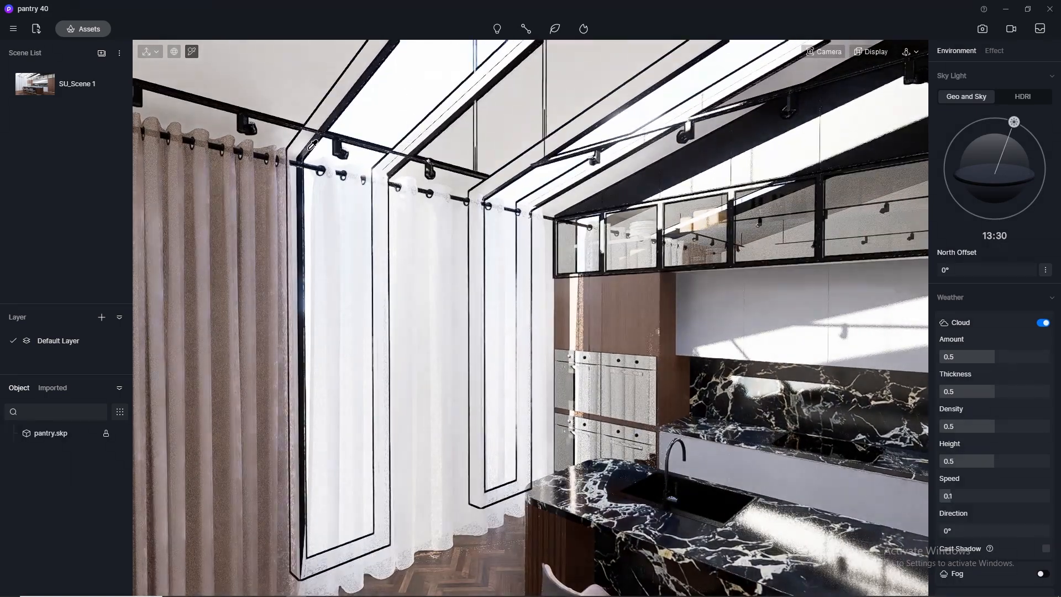
{"action": "left_click", "coordinate": [311, 146]}
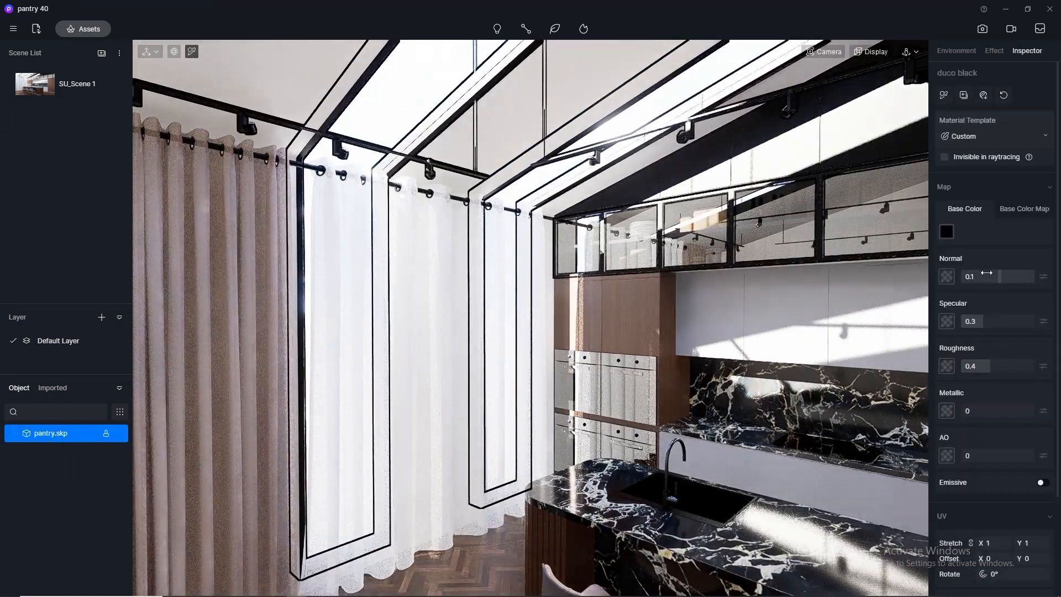
{"action": "type", "text": "5"}
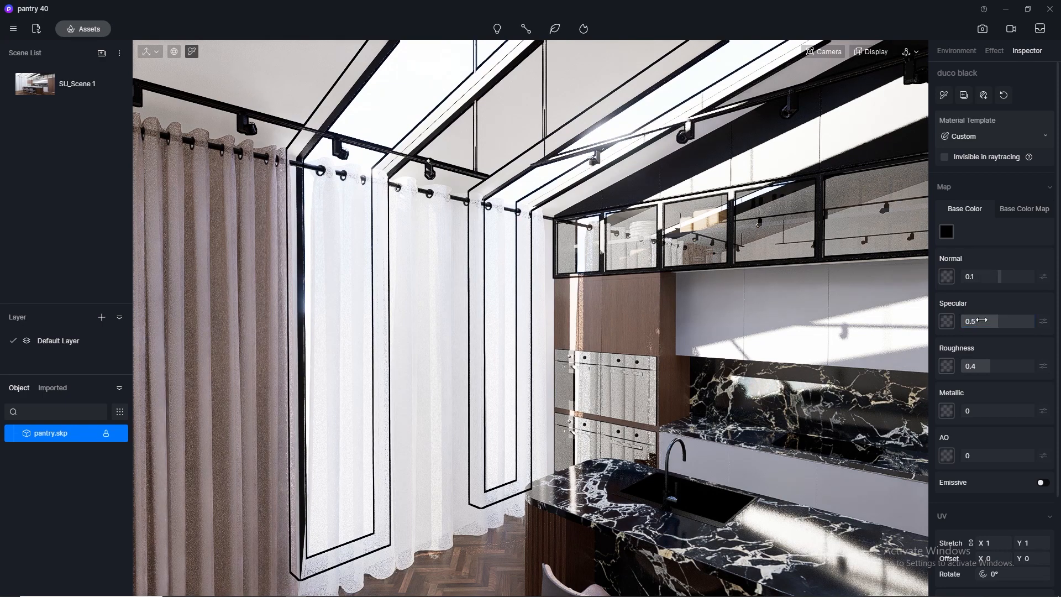
{"action": "key", "text": "Return"}
{"action": "left_click", "coordinate": [1002, 368]}
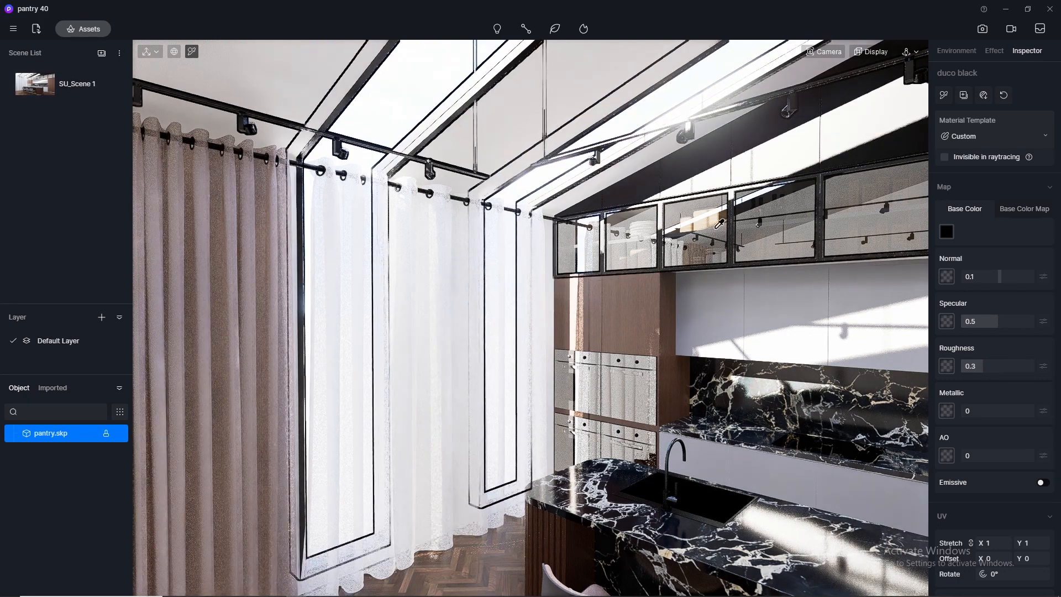
Apply the Normal Glass library material to the glass doors of the upper cabinets, then close the asset library.
{"action": "scroll", "coordinate": [801, 210], "scroll_direction": "up", "scroll_amount": 3}
{"action": "middle_click_drag", "start_coordinate": [801, 210], "coordinate": [455, 170]}
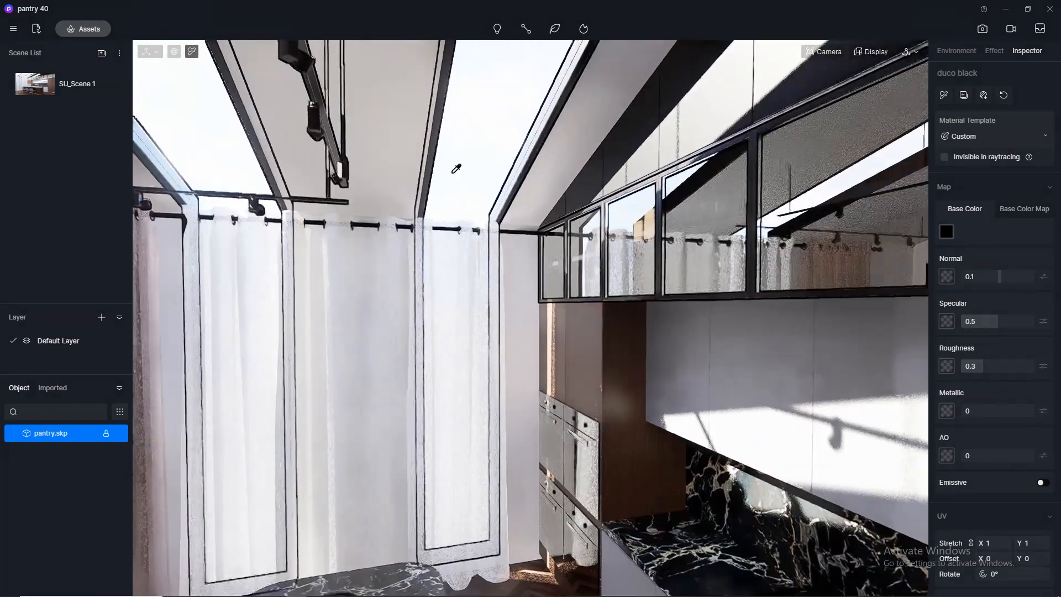
{"action": "left_click", "coordinate": [76, 32]}
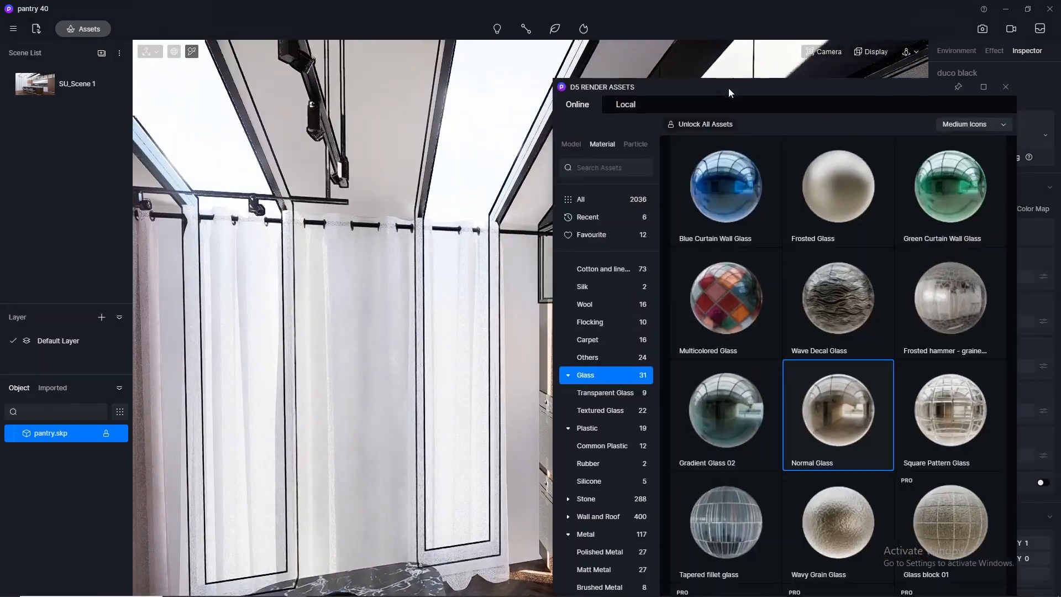
{"action": "left_click_drag", "start_coordinate": [728, 88], "coordinate": [239, 93]}
{"action": "scroll", "coordinate": [721, 217], "scroll_direction": "up", "scroll_amount": 3}
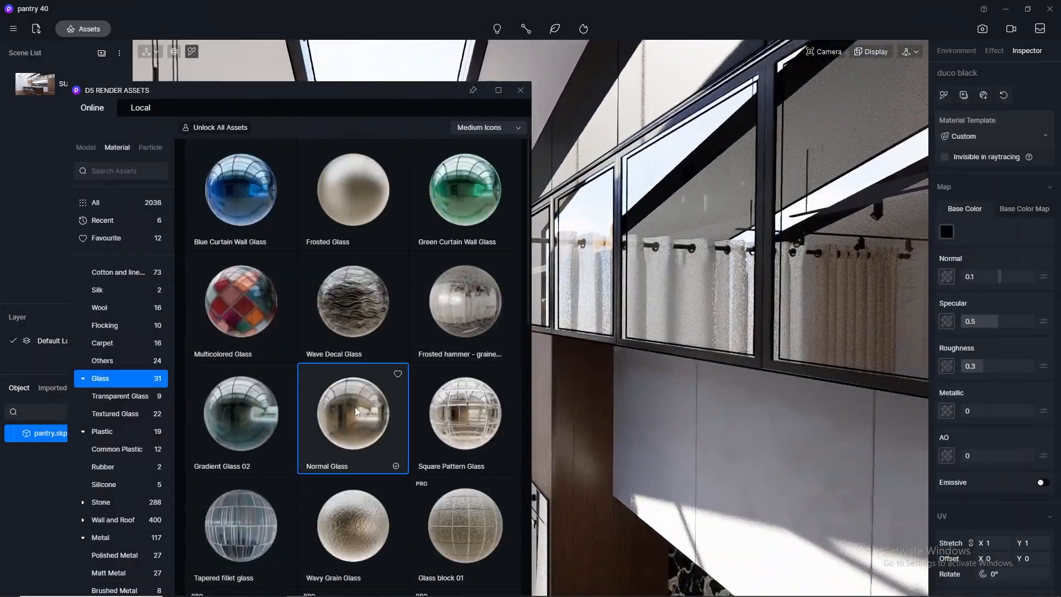
{"action": "left_click", "coordinate": [359, 410]}
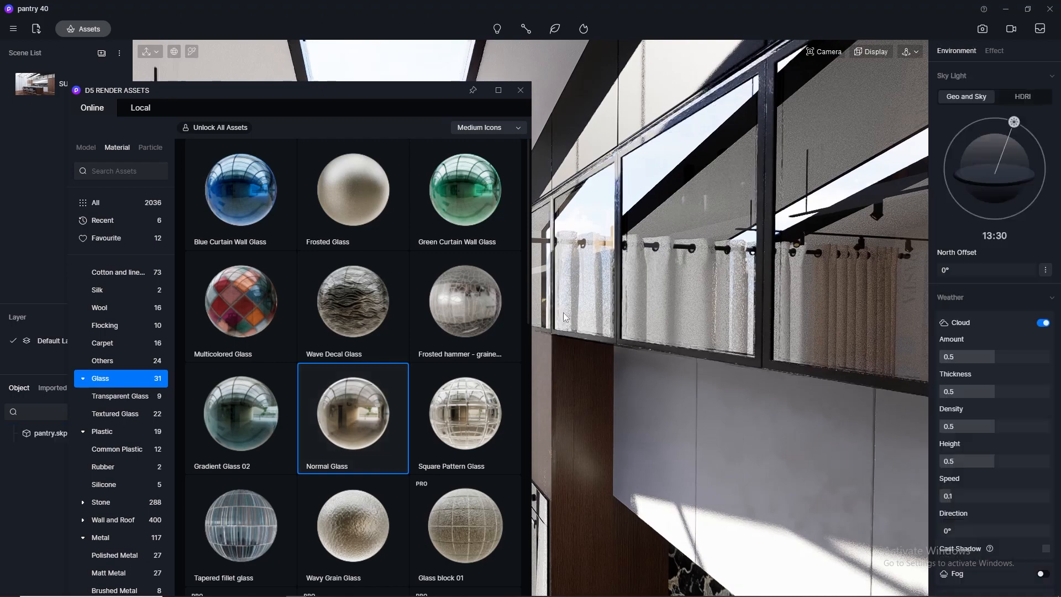
{"action": "left_click", "coordinate": [700, 143]}
{"action": "left_click", "coordinate": [521, 90]}
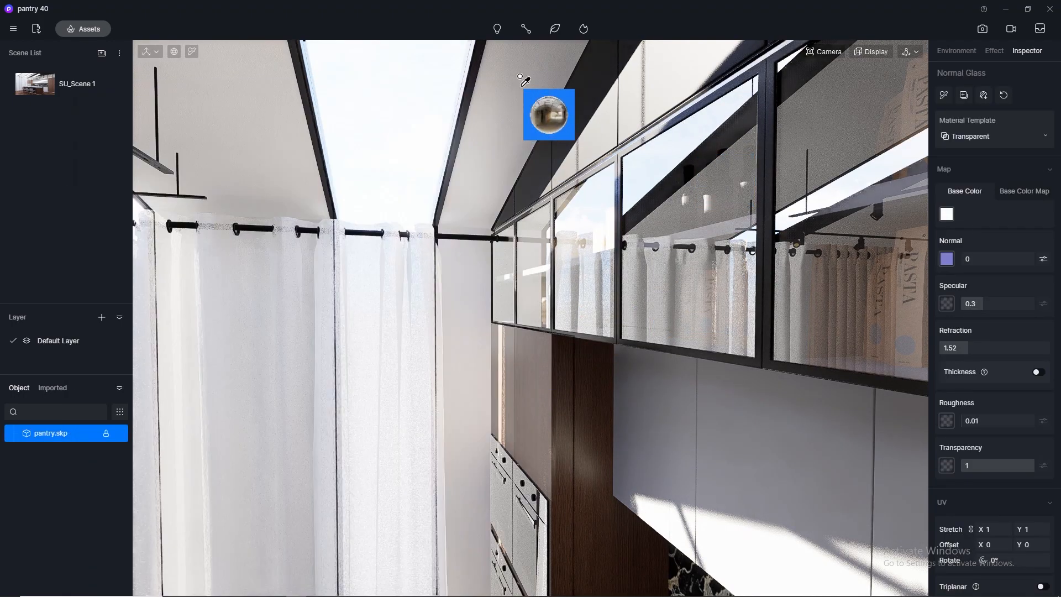
Return to SU_Scene 1, darken the cabinet glass's base color to grey with HSV value 54, and check the 4K image framing.
{"action": "left_click", "coordinate": [38, 89]}
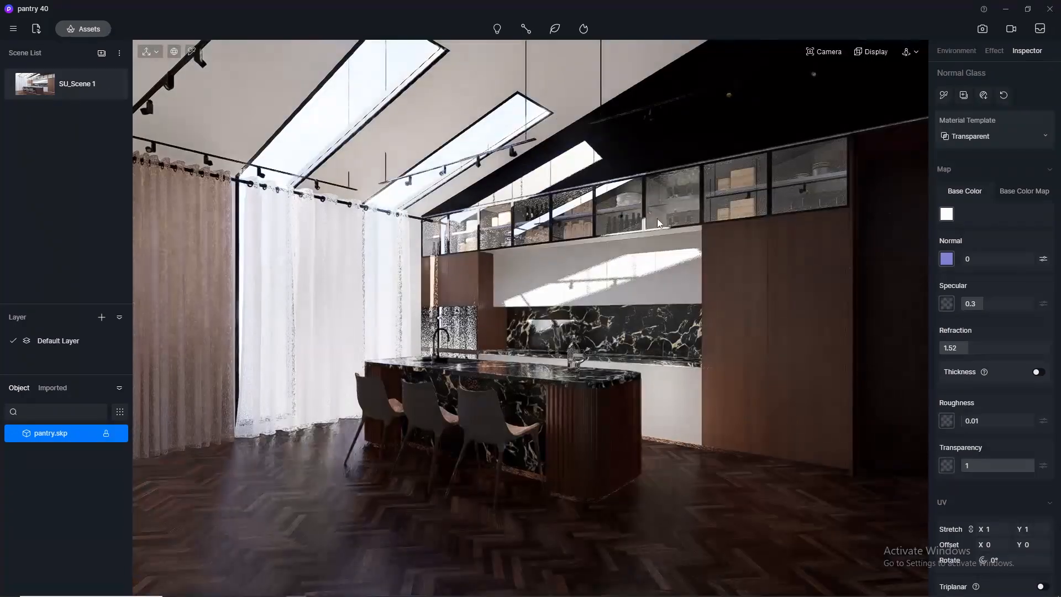
{"action": "left_click", "coordinate": [947, 214]}
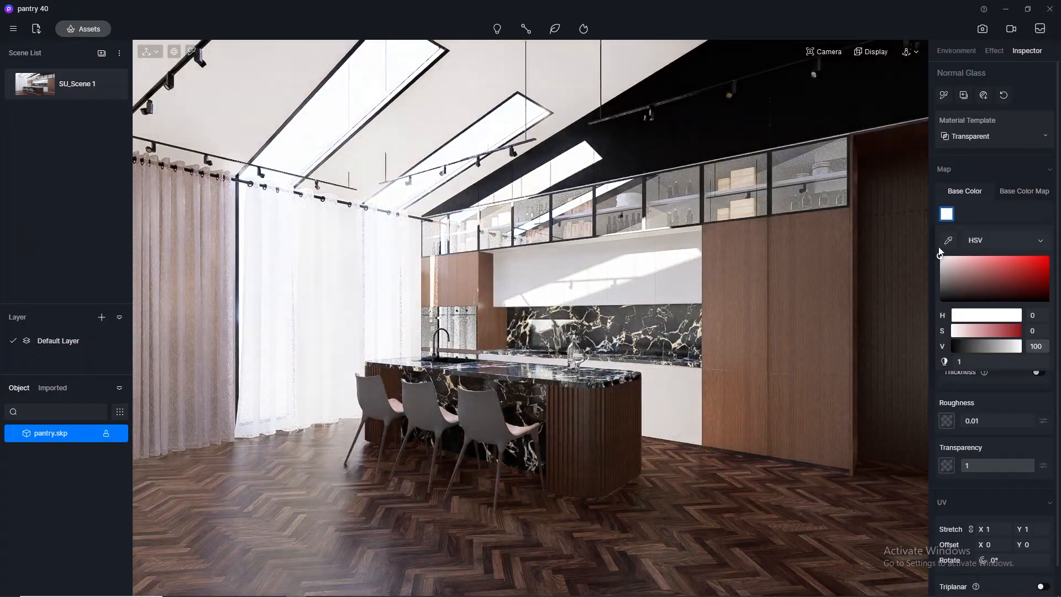
{"action": "left_click_drag", "start_coordinate": [941, 258], "coordinate": [926, 277]}
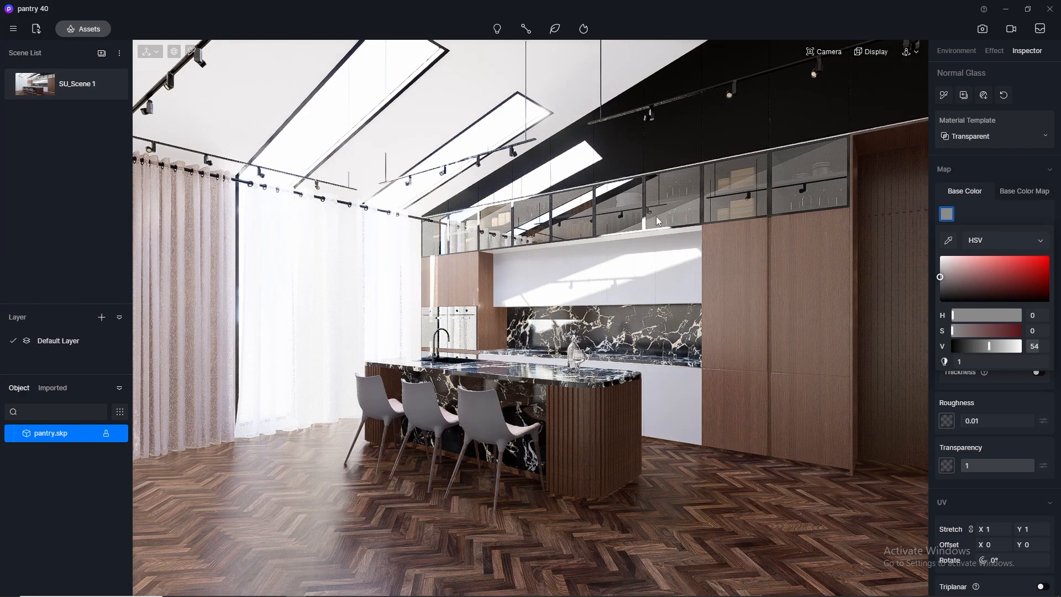
{"action": "left_click", "coordinate": [977, 29]}
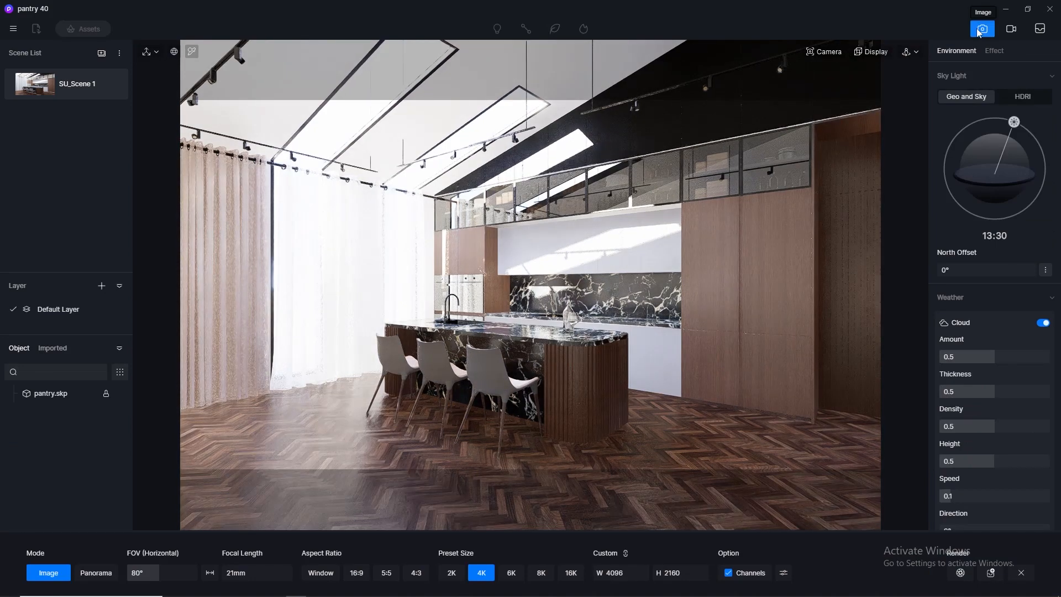
{"action": "left_click", "coordinate": [978, 31]}
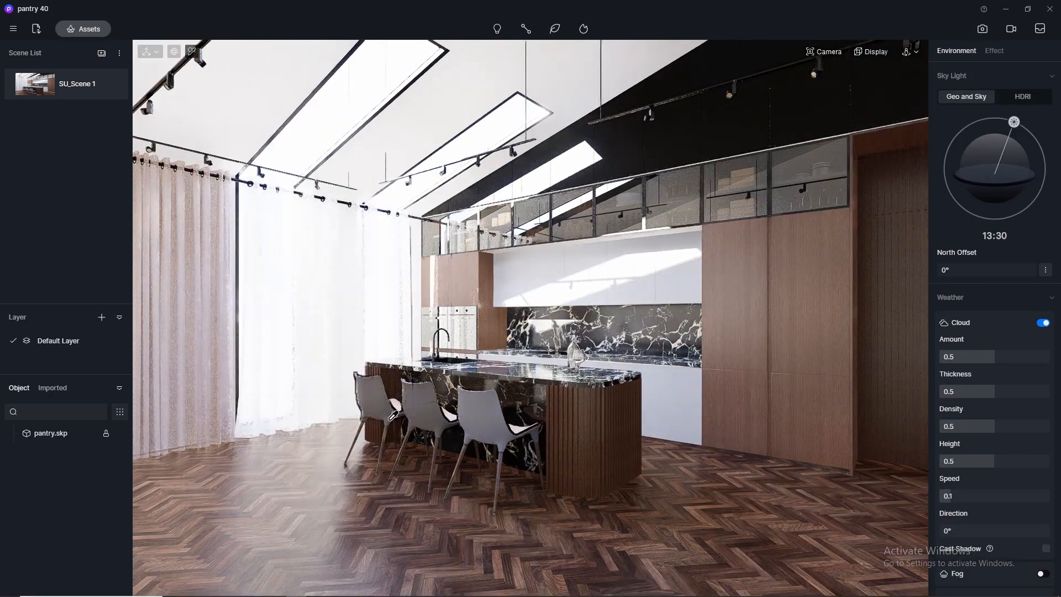
Set specular to 0.5 for the chairs' R3_G1_B1 shell and Texture 4.jpeg1 seat materials, and the seat's roughness to 0.35.
{"action": "left_click", "coordinate": [432, 405]}
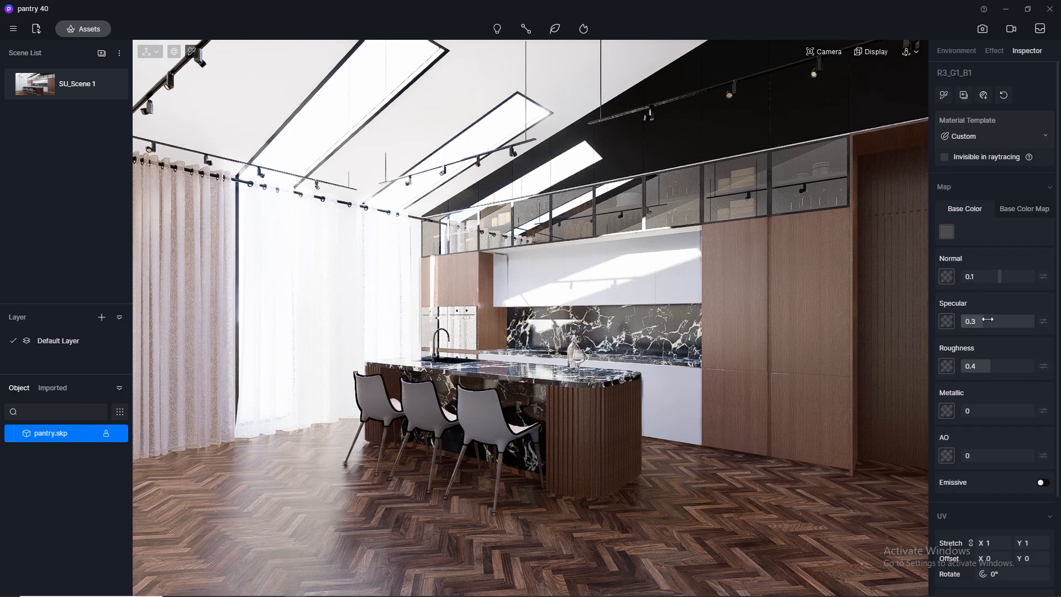
{"action": "key", "text": "Return"}
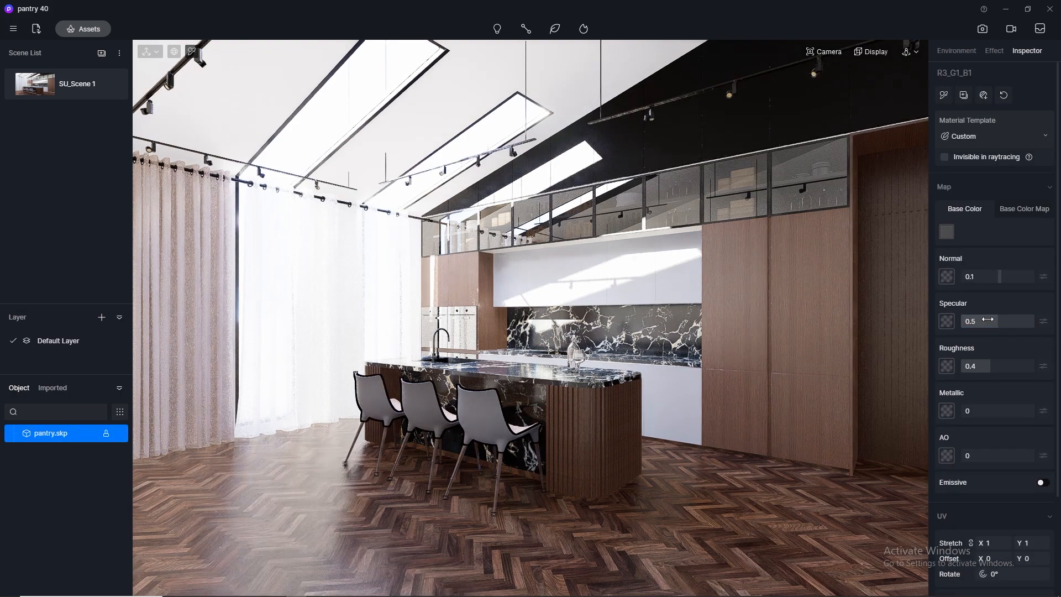
{"action": "scroll", "coordinate": [523, 401], "scroll_direction": "up", "scroll_amount": 3}
{"action": "right_click_drag", "start_coordinate": [523, 401], "coordinate": [488, 461]}
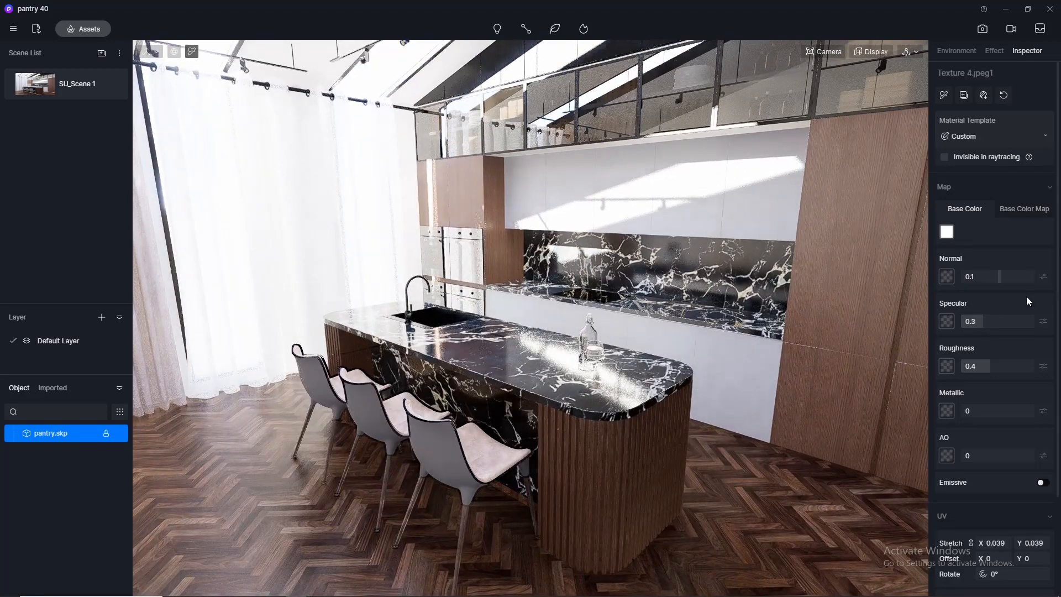
{"action": "key", "text": "Return"}
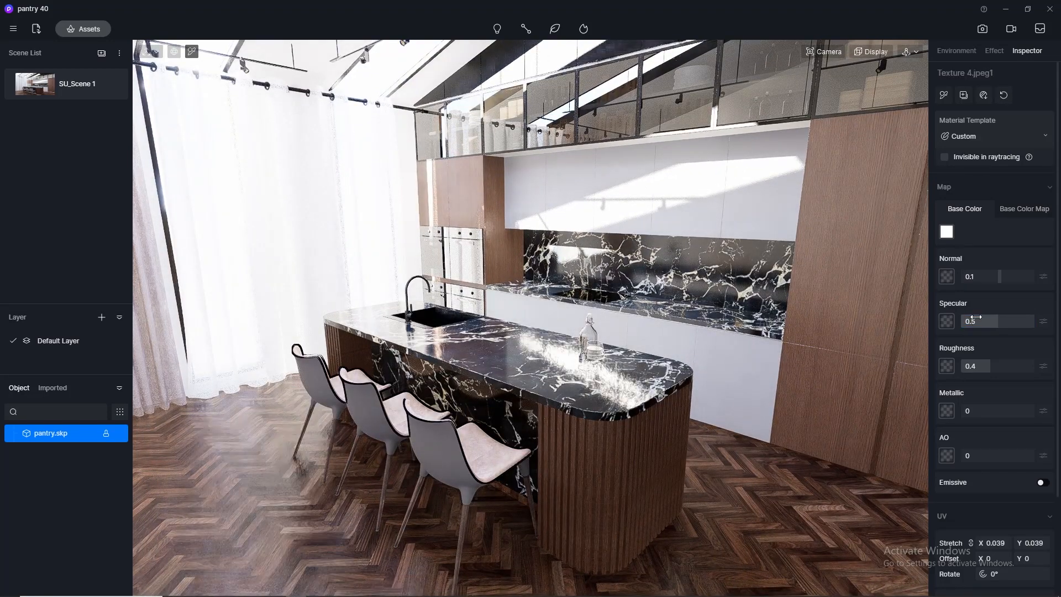
{"action": "type", "text": "5"}
{"action": "key", "text": "Return"}
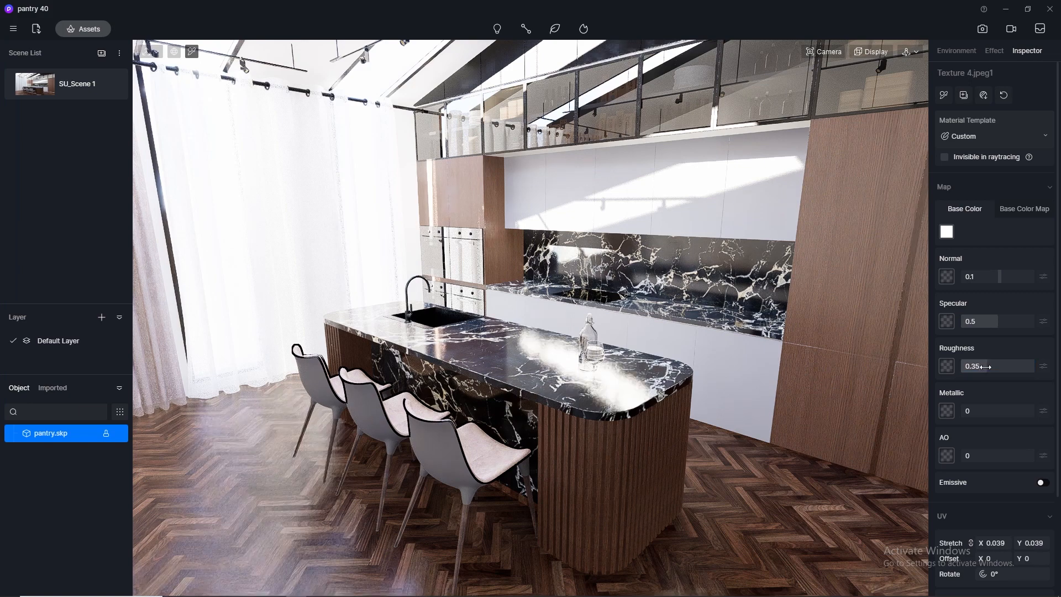
Copy the Texture 4.jpeg1 material's base color map into its normal map slot.
{"action": "left_click", "coordinate": [1013, 208]}
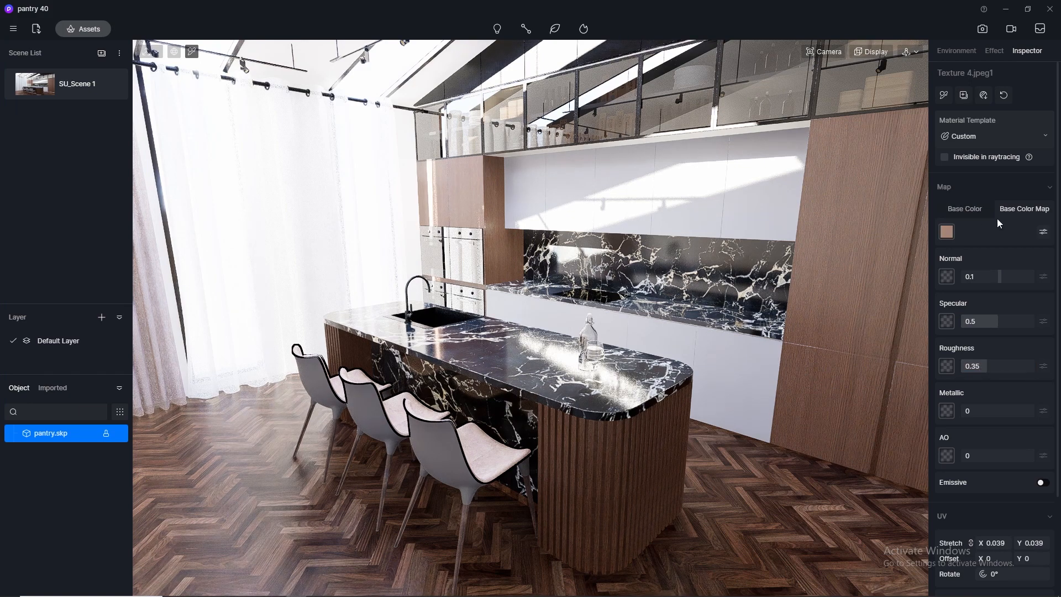
{"action": "left_click", "coordinate": [949, 234]}
{"action": "left_click", "coordinate": [948, 278]}
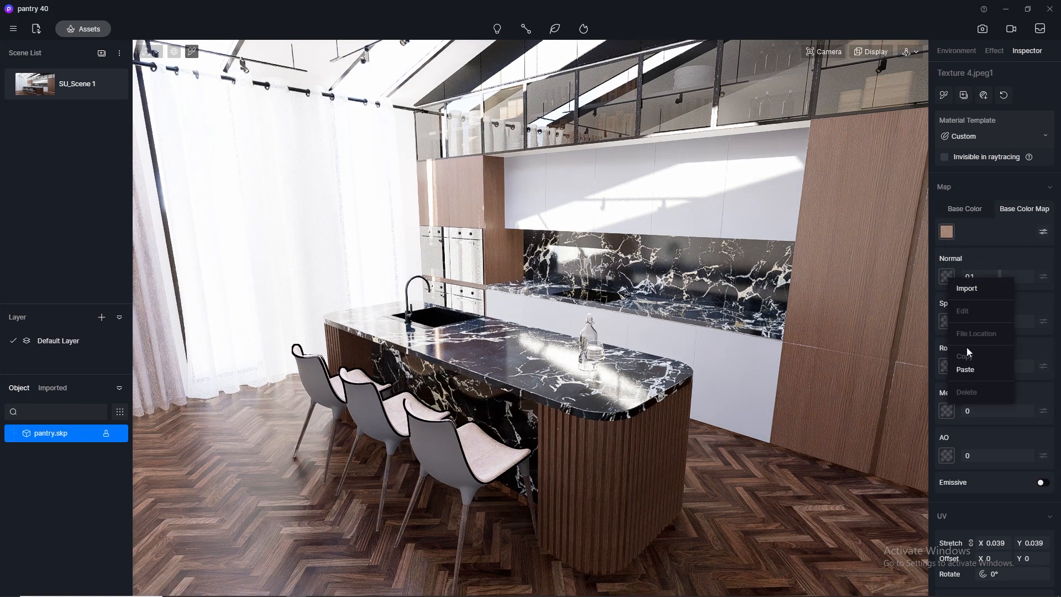
{"action": "left_click", "coordinate": [966, 370]}
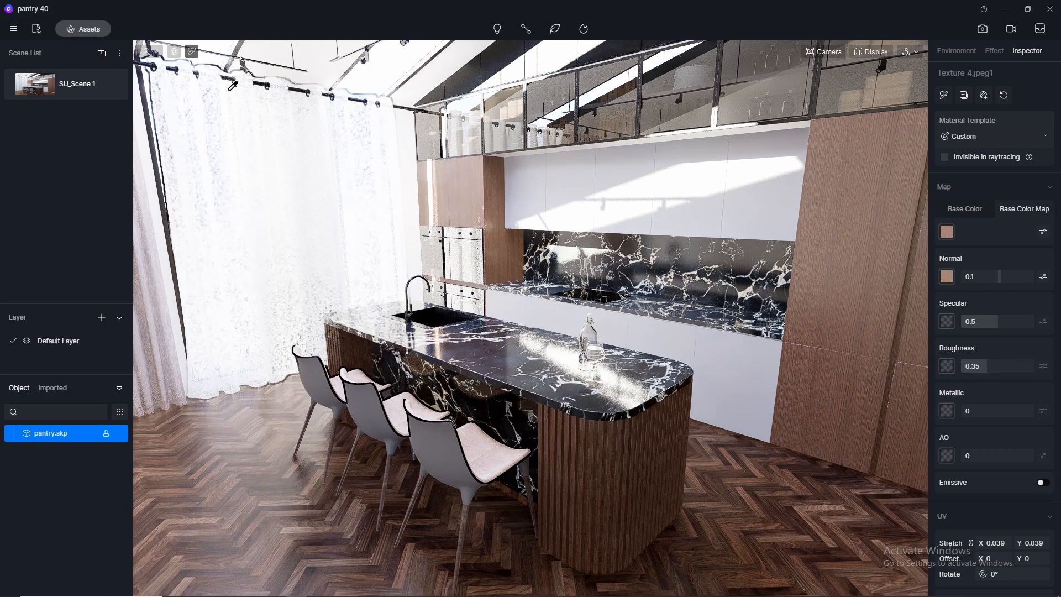
Pick the chair legs' Texture 5.jpeg material and copy its base color map into the normal map slot.
{"action": "left_click", "coordinate": [467, 530]}
{"action": "left_click", "coordinate": [947, 232]}
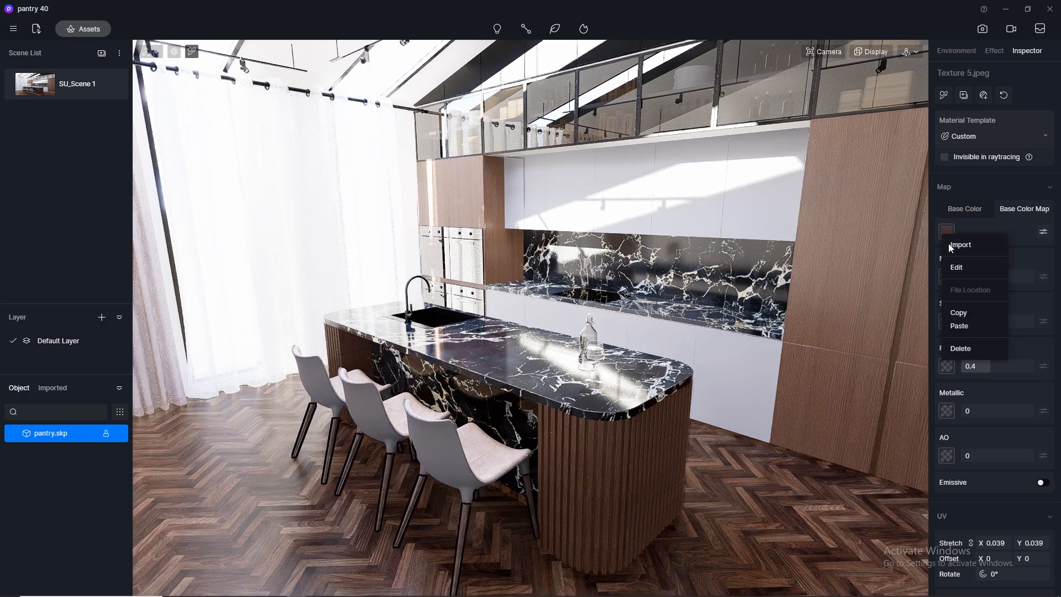
{"action": "left_click", "coordinate": [961, 314]}
{"action": "left_click", "coordinate": [947, 276]}
{"action": "left_click", "coordinate": [961, 371]}
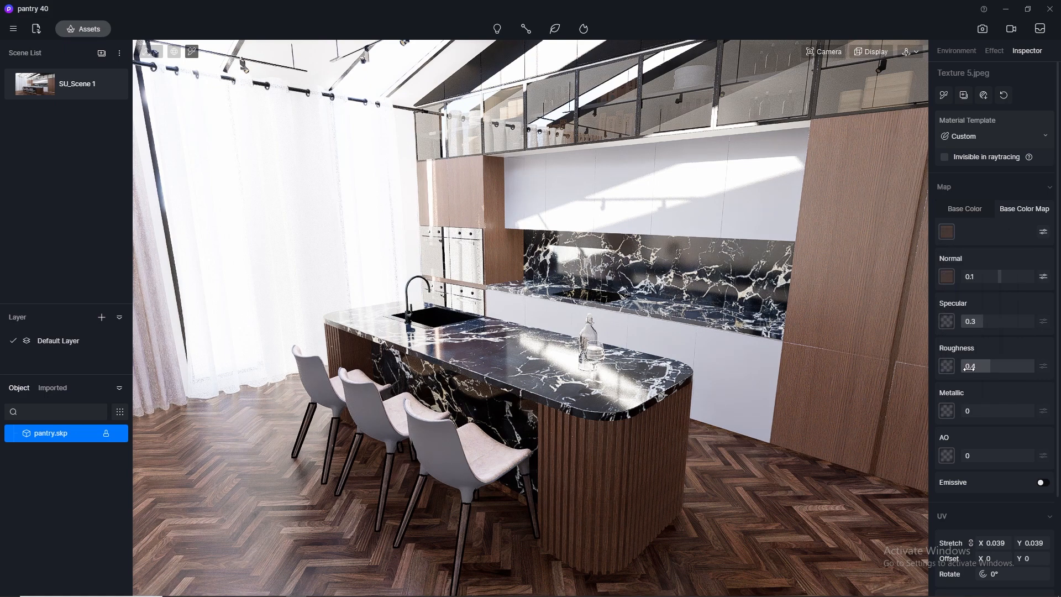
Set the chair leg material's specular to 0.5 and its roughness to 0.3.
{"action": "left_click", "coordinate": [986, 320]}
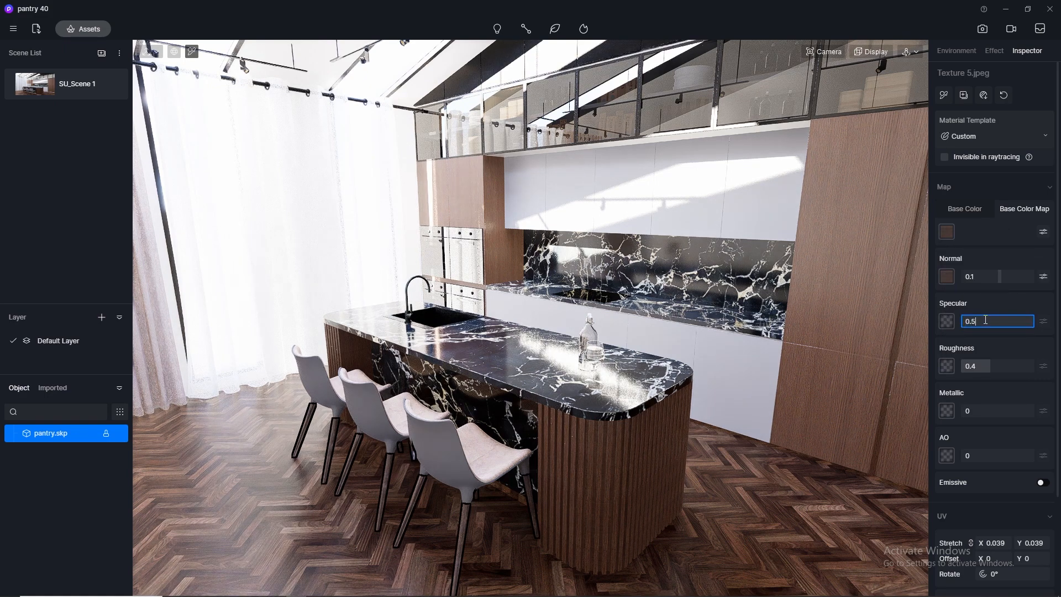
{"action": "type", "text": "0.5"}
{"action": "left_click", "coordinate": [999, 366]}
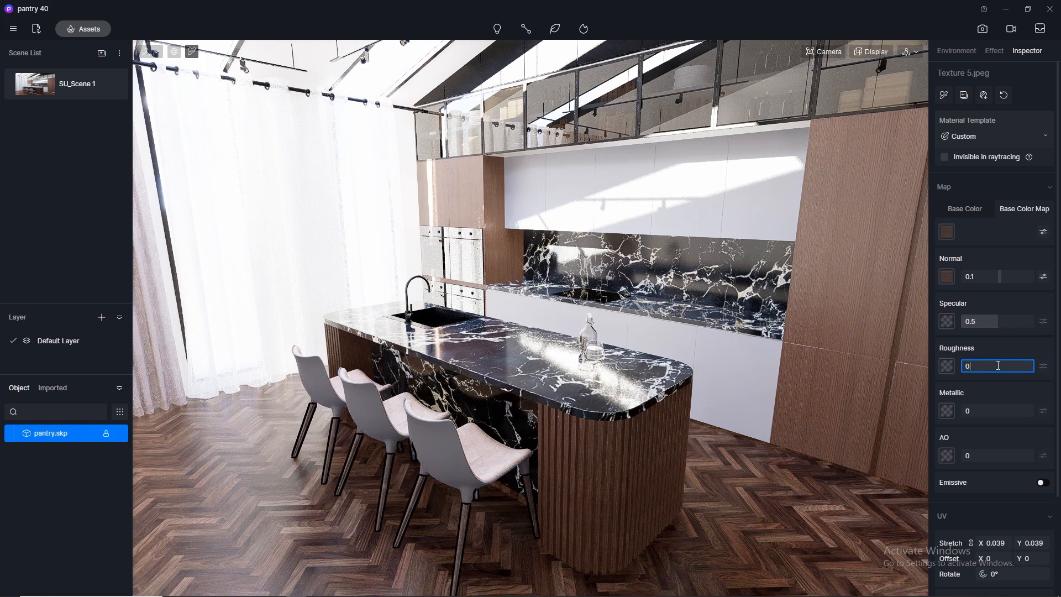
{"action": "type", "text": "0.3"}
{"action": "key", "text": "Return"}
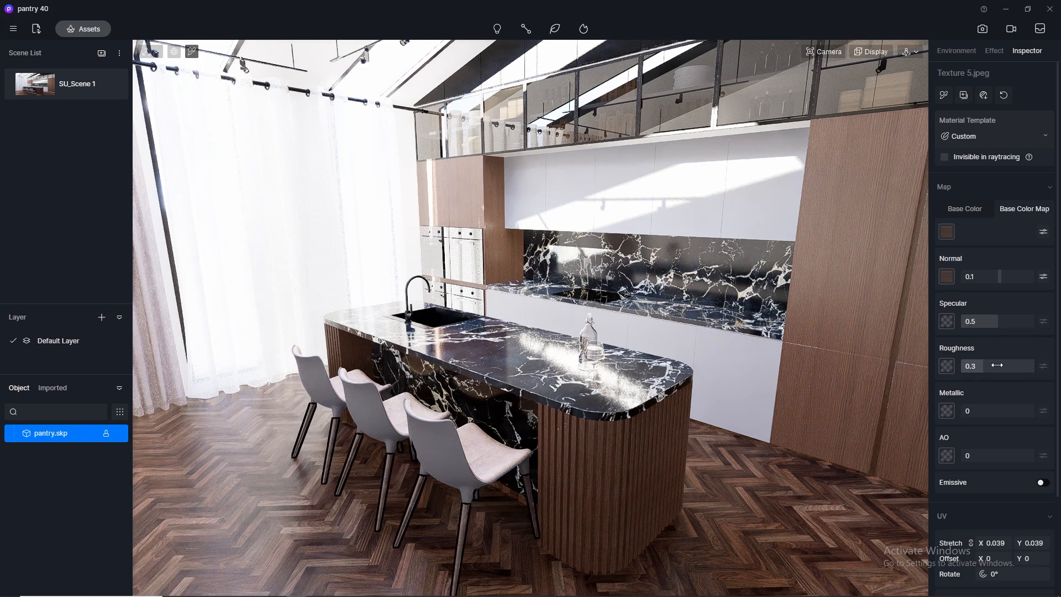
Apply the Normal Glass library material to the wine glass on the island, then close the asset library.
{"action": "scroll", "coordinate": [647, 331], "scroll_direction": "up", "scroll_amount": 4}
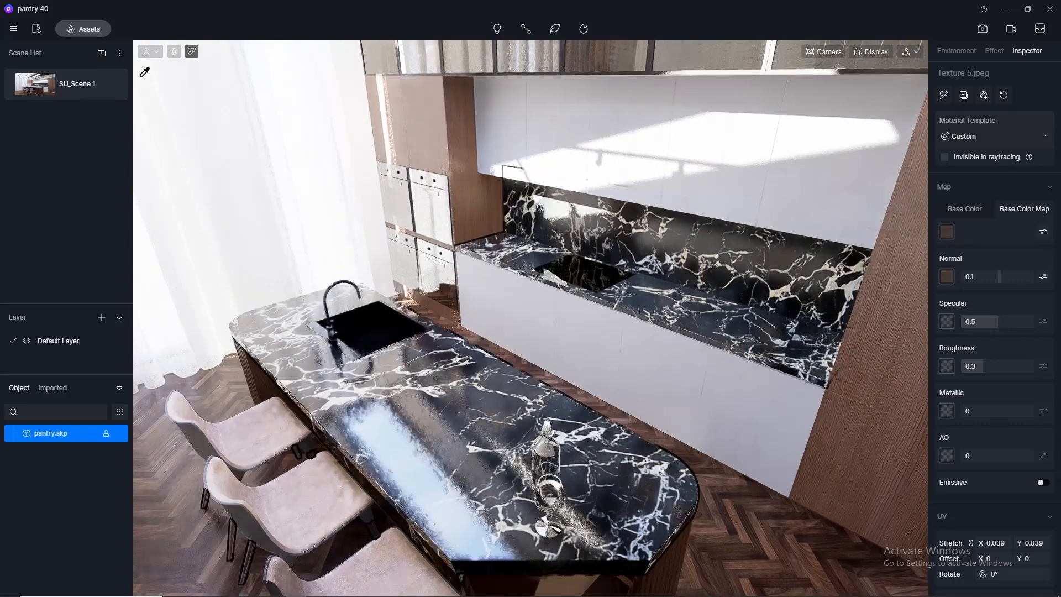
{"action": "left_click", "coordinate": [76, 31]}
{"action": "left_click", "coordinate": [326, 387]}
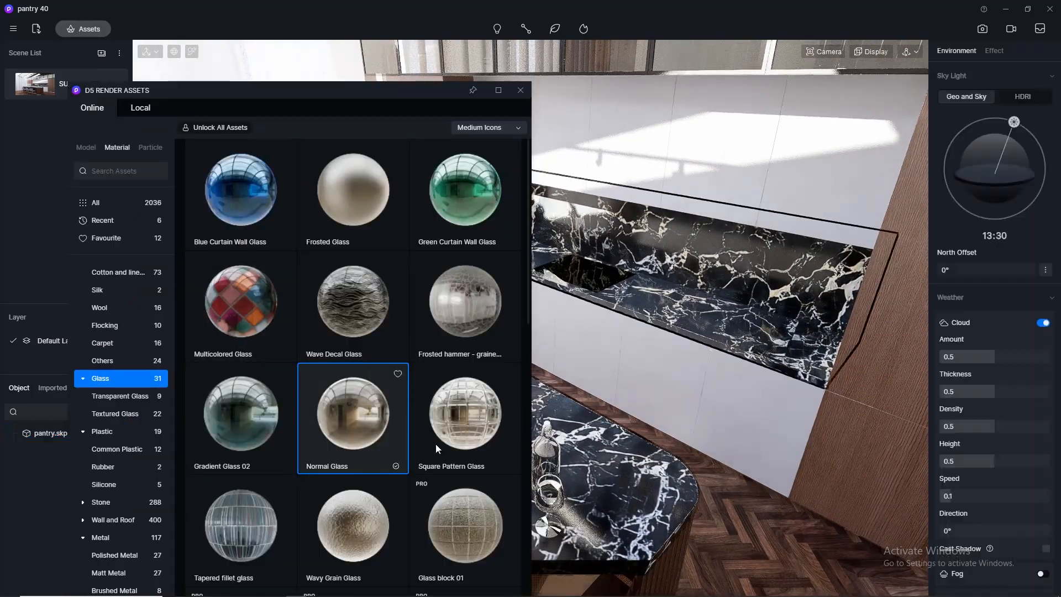
{"action": "left_click", "coordinate": [552, 521]}
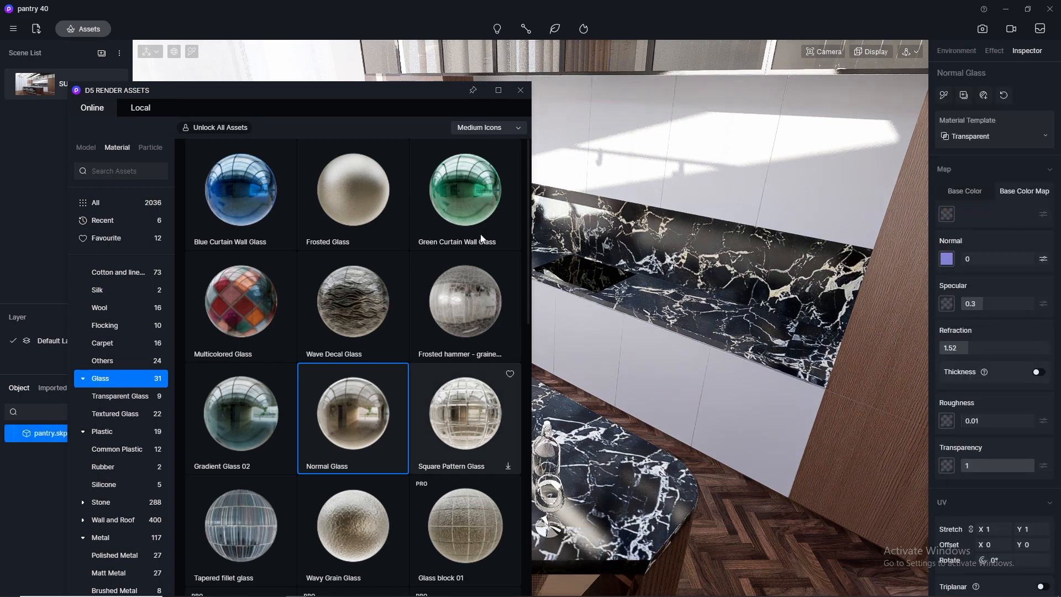
{"action": "left_click", "coordinate": [520, 92]}
Pick the Wine_Rose#1 liquid in the wine glass and set its base color to light red, HSV 0, 48, 88.
{"action": "scroll", "coordinate": [554, 434], "scroll_direction": "up", "scroll_amount": 2}
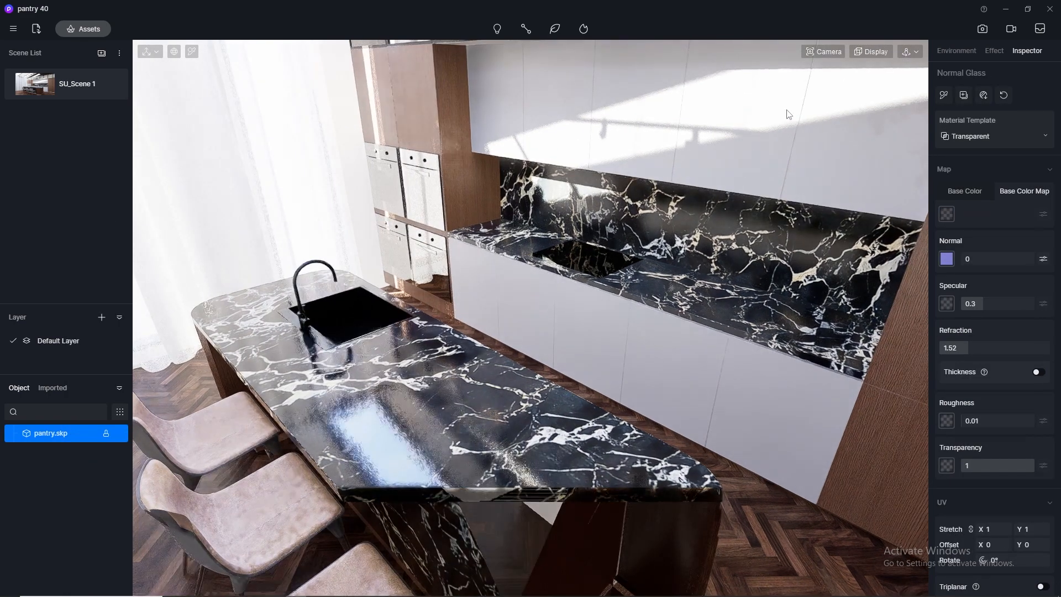
{"action": "left_click", "coordinate": [830, 53]}
{"action": "left_click_drag", "start_coordinate": [817, 169], "coordinate": [725, 170]}
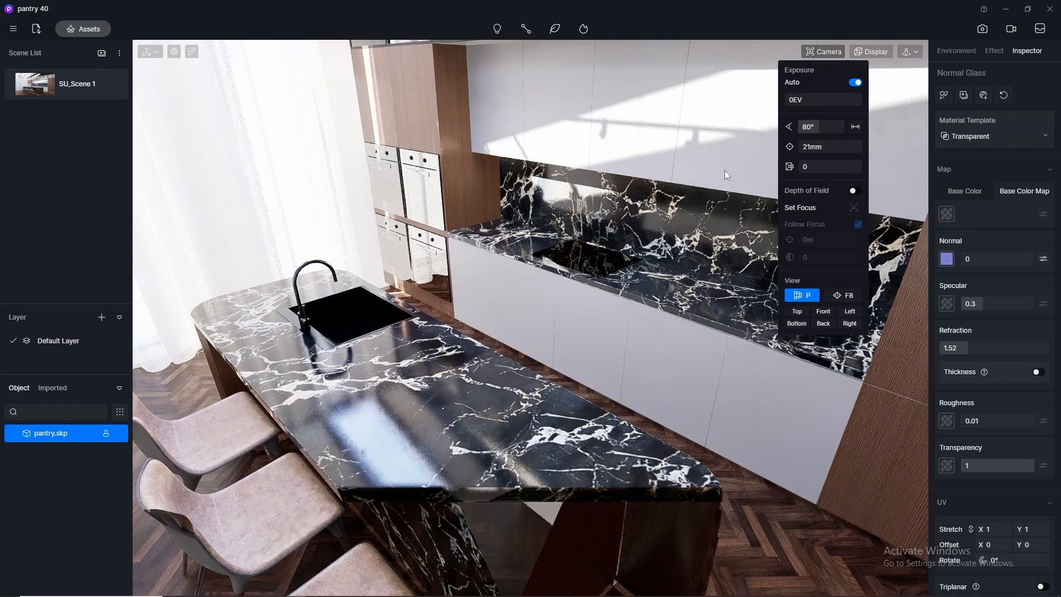
{"action": "scroll", "coordinate": [478, 429], "scroll_direction": "up", "scroll_amount": 2}
{"action": "middle_click_drag", "start_coordinate": [479, 429], "coordinate": [513, 334]}
{"action": "scroll", "coordinate": [513, 334], "scroll_direction": "up", "scroll_amount": 3}
{"action": "scroll", "coordinate": [513, 333], "scroll_direction": "up", "scroll_amount": 5}
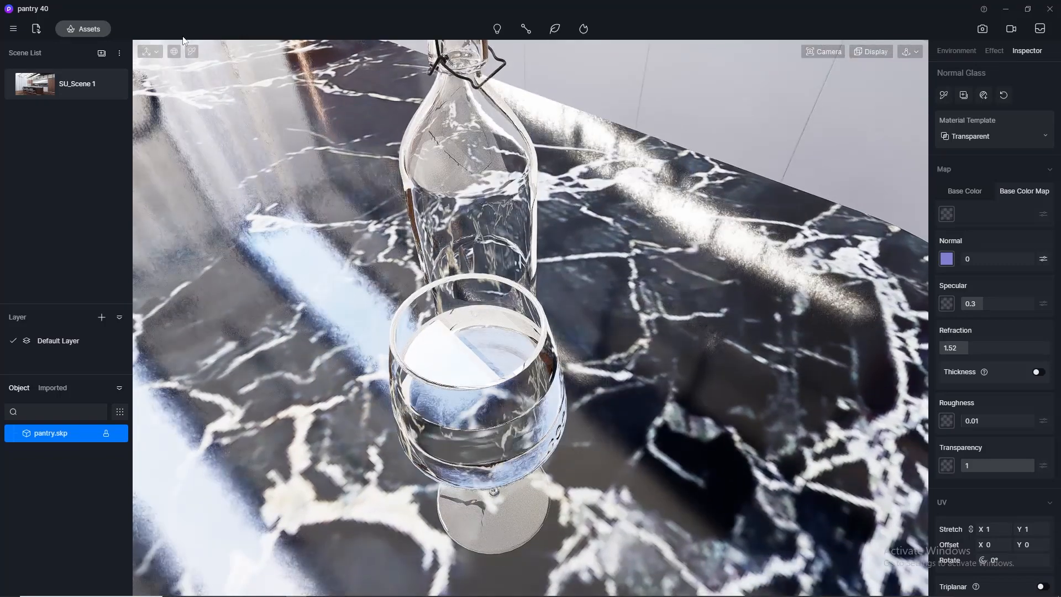
{"action": "left_click", "coordinate": [191, 51]}
{"action": "left_click", "coordinate": [484, 315]}
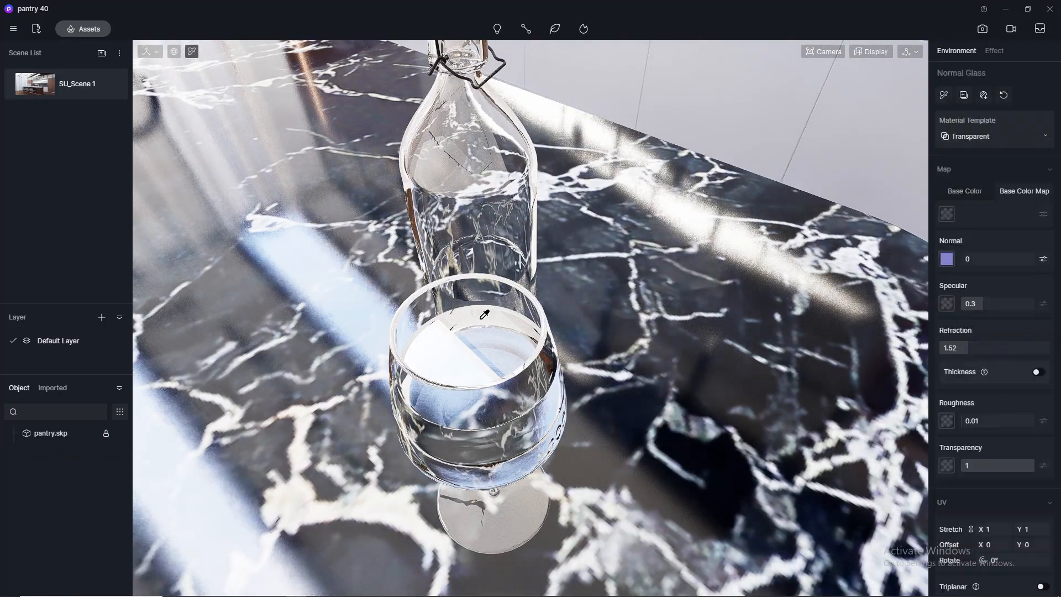
{"action": "left_click", "coordinate": [947, 215]}
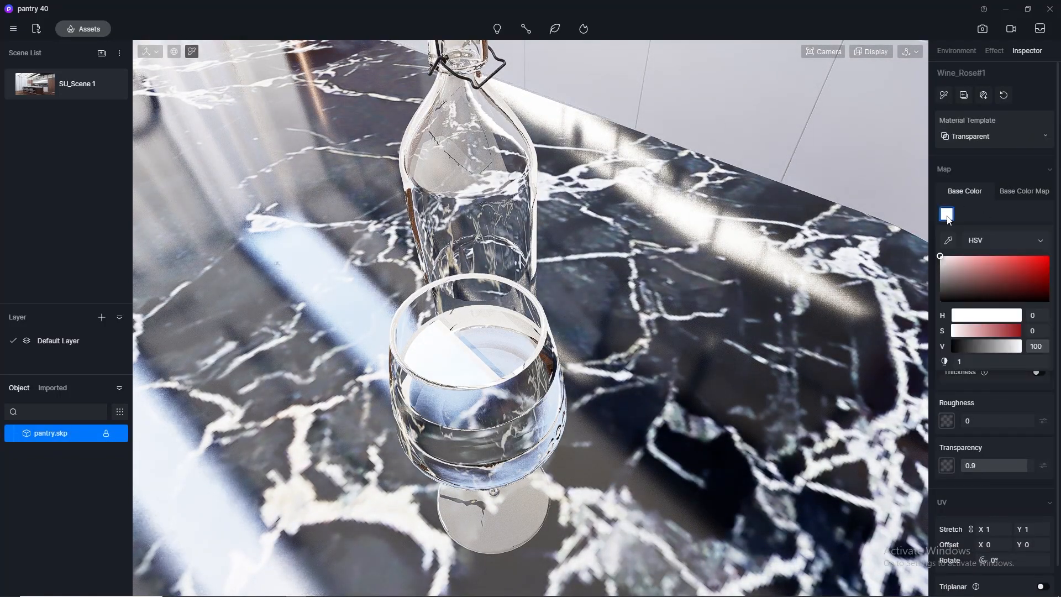
{"action": "left_click_drag", "start_coordinate": [948, 264], "coordinate": [1000, 267]}
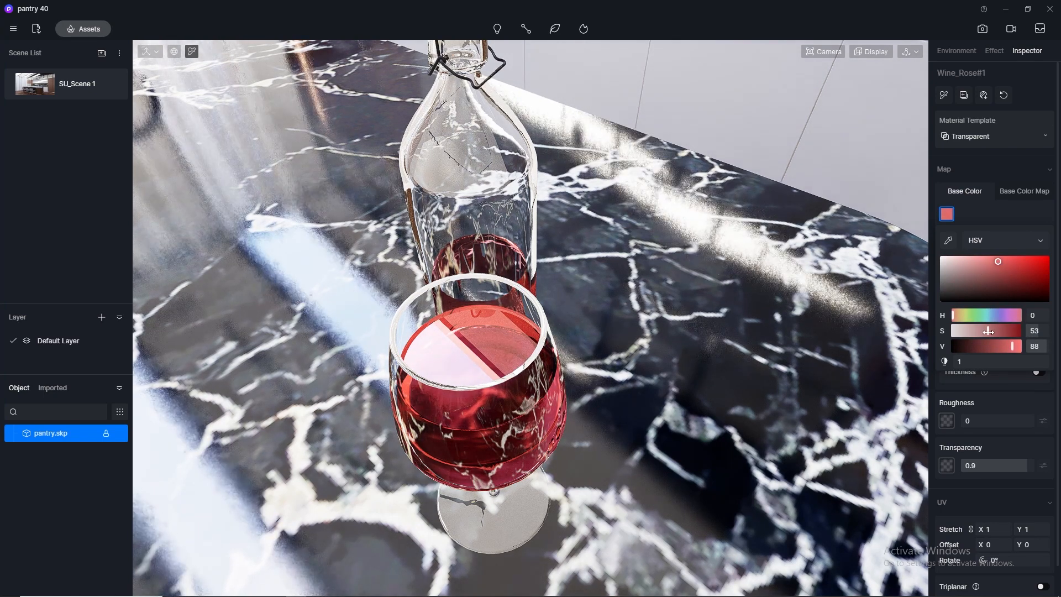
{"action": "mouse_move", "coordinate": [988, 331]}
{"action": "left_mouse_down"}
{"action": "mouse_move", "coordinate": [955, 331]}
{"action": "mouse_move", "coordinate": [985, 330]}
{"action": "left_mouse_up"}
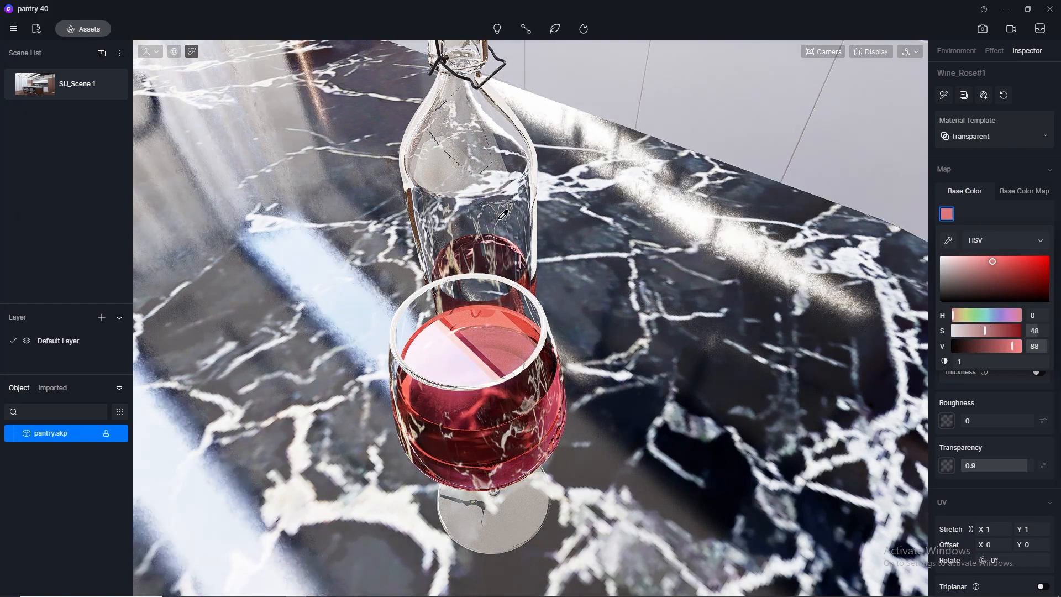
Return to SU_Scene 1 and change the Wine_Rose#1 material template to Water.
{"action": "left_click", "coordinate": [27, 83]}
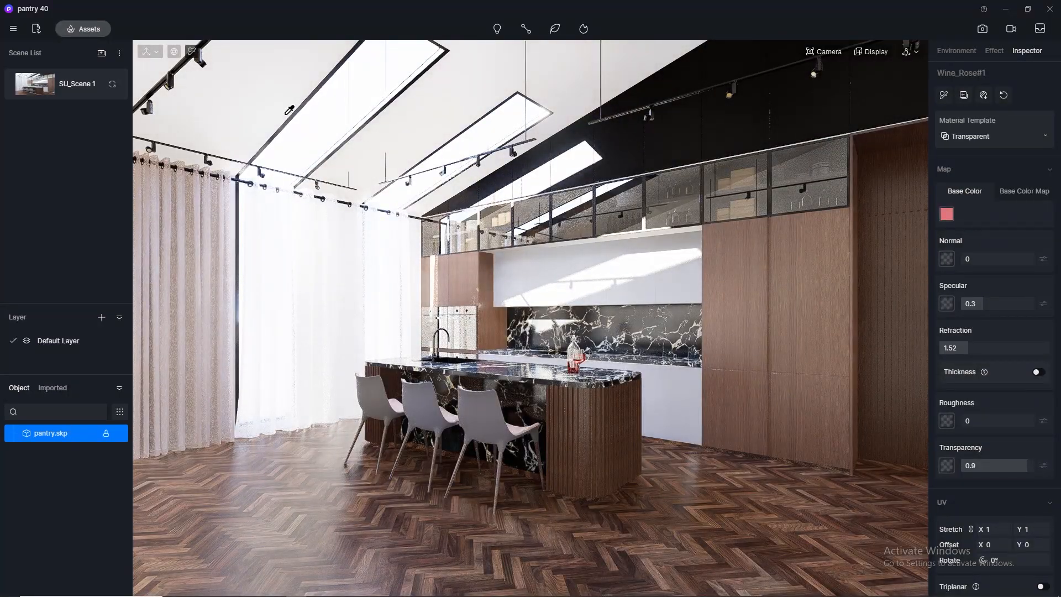
{"action": "left_click", "coordinate": [1042, 139]}
{"action": "left_click", "coordinate": [974, 252]}
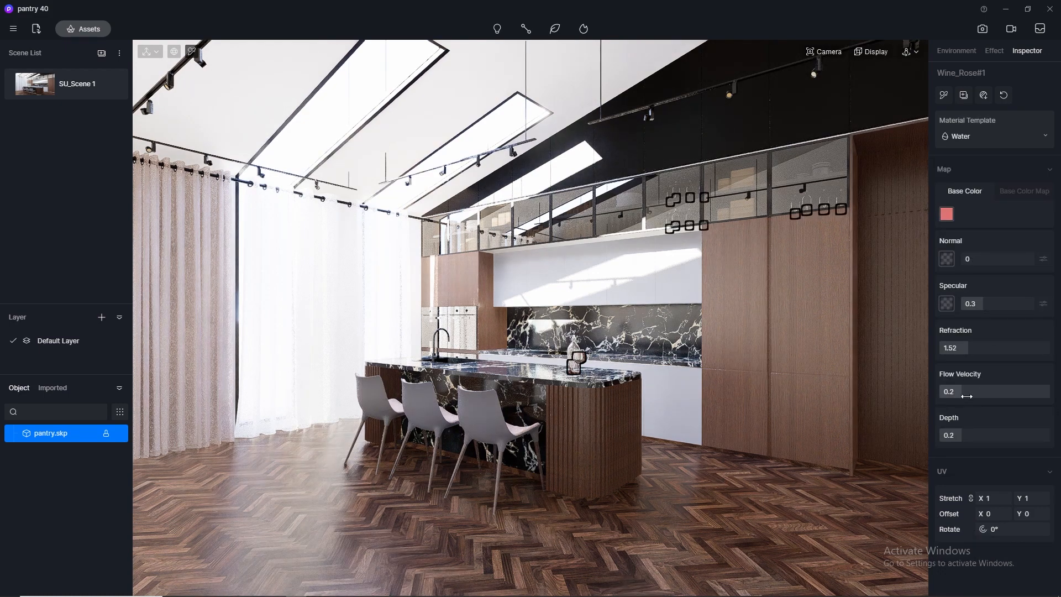
Try a depth of about 0.36 on the Wine_Rose#1 water material, and try the Custom material template on it.
{"action": "left_click_drag", "start_coordinate": [965, 435], "coordinate": [1003, 435]}
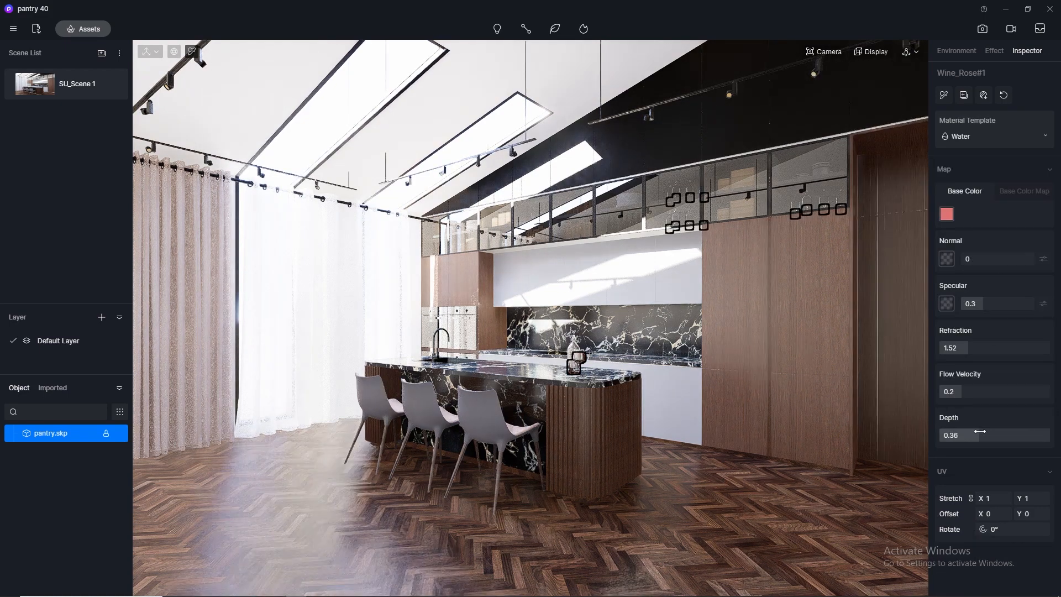
{"action": "left_click", "coordinate": [980, 134]}
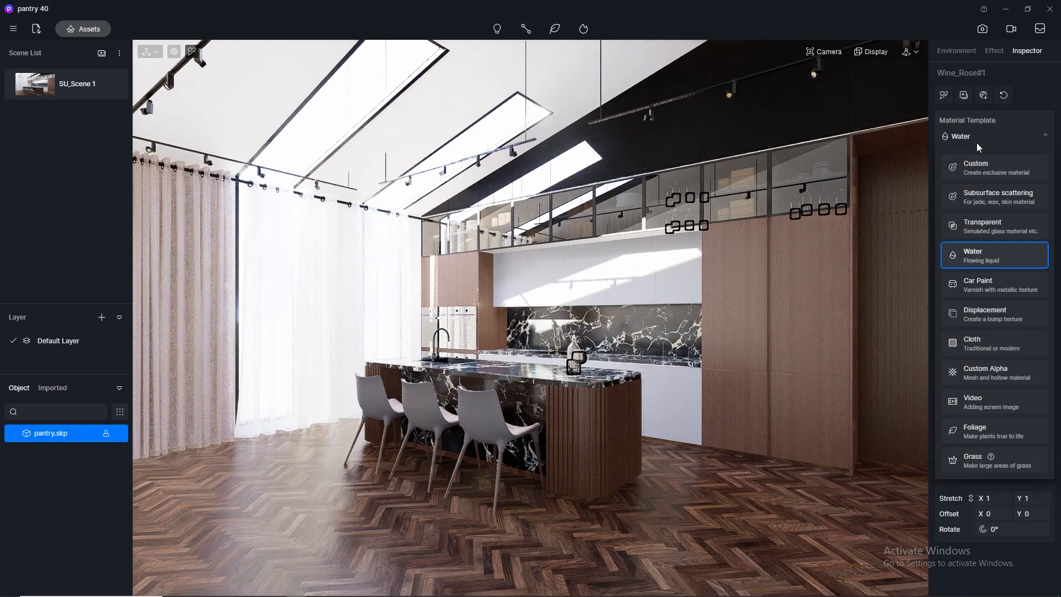
{"action": "left_click", "coordinate": [977, 143]}
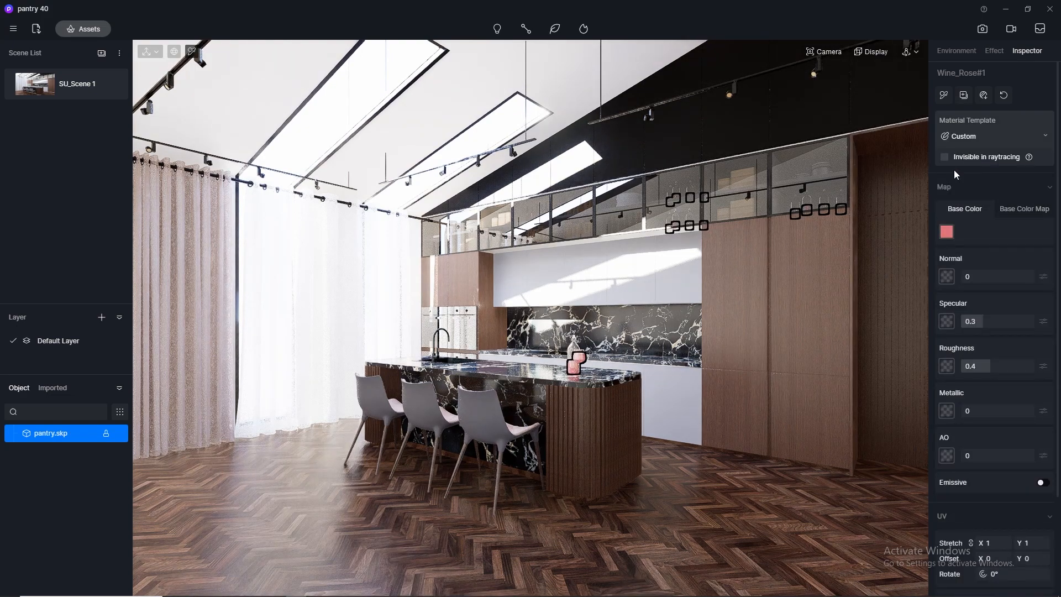
Try the Subsurface scattering template on the Wine_Rose#1 material and inspect the wine glass on the island from above.
{"action": "left_click", "coordinate": [980, 137]}
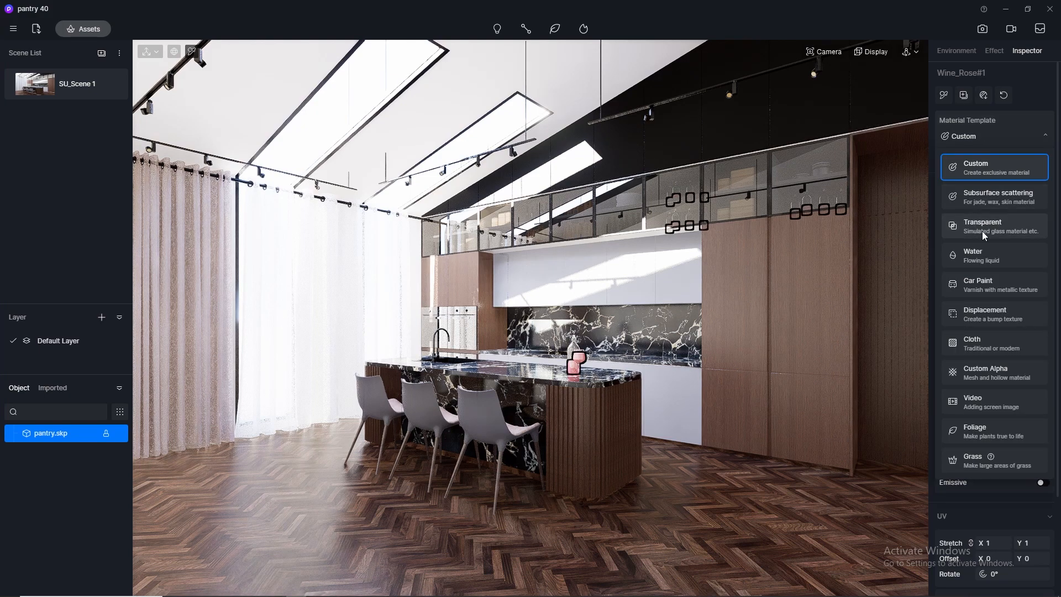
{"action": "left_click", "coordinate": [1001, 202]}
{"action": "scroll", "coordinate": [582, 351], "scroll_direction": "up", "scroll_amount": 6}
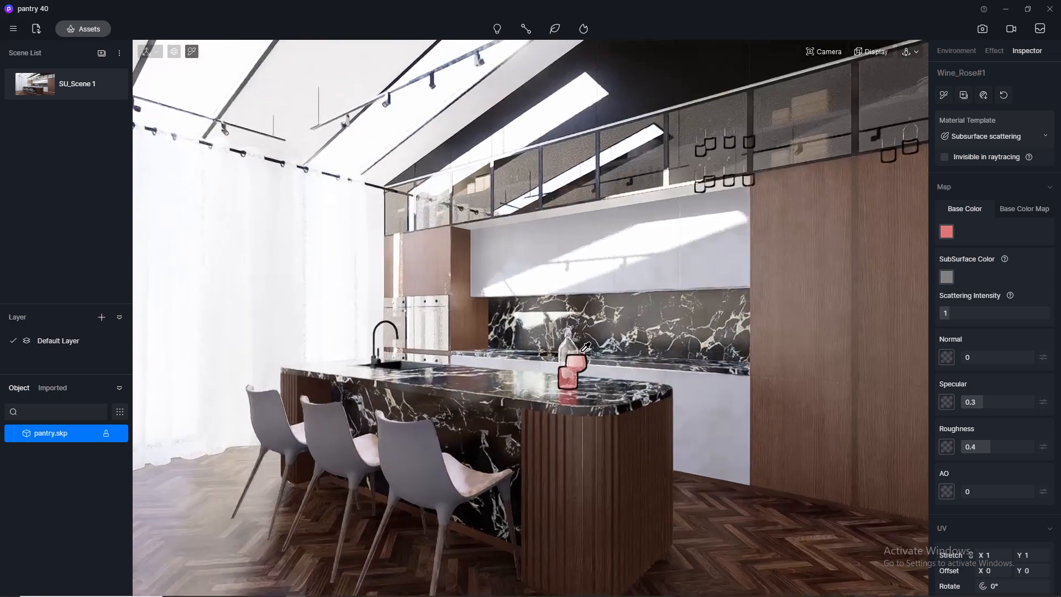
{"action": "scroll", "coordinate": [582, 351], "scroll_direction": "down", "scroll_amount": 3}
{"action": "middle_click_drag", "start_coordinate": [579, 447], "coordinate": [564, 534]}
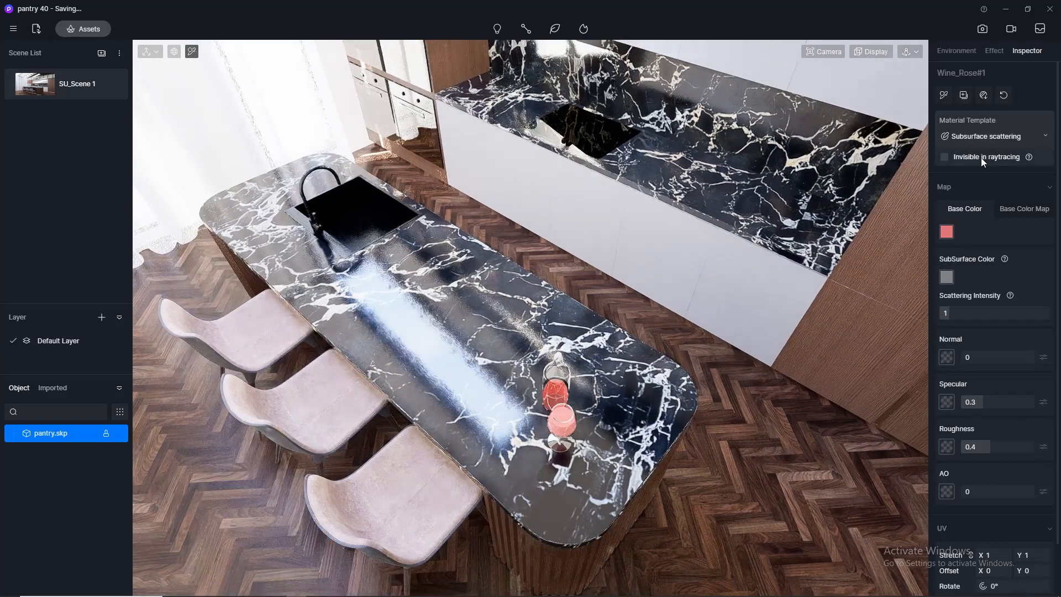
Change the Wine_Rose#1 material template back to Water and set its depth to 0.44.
{"action": "left_click", "coordinate": [976, 137]}
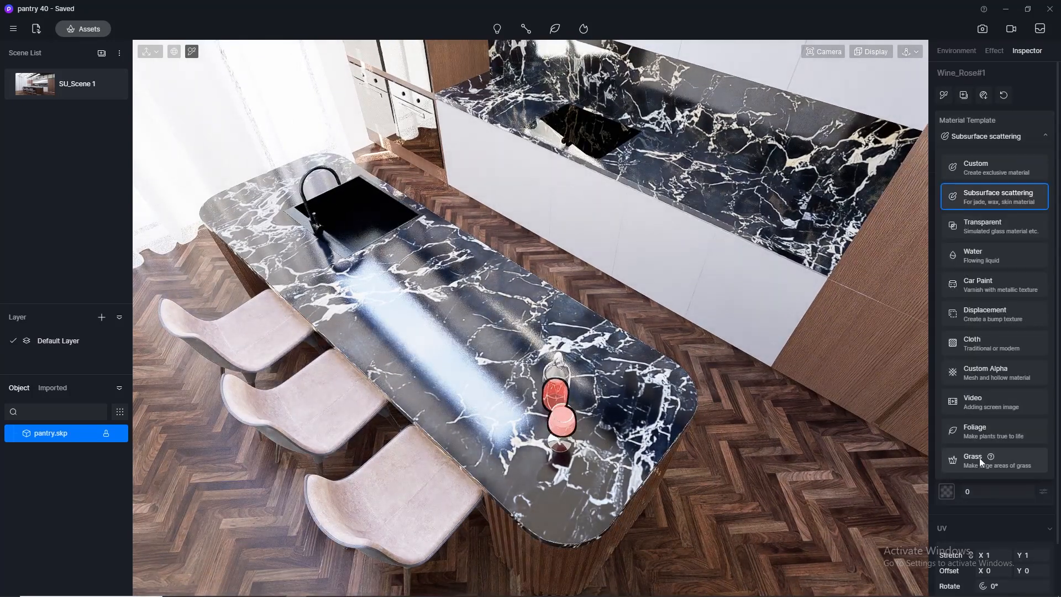
{"action": "left_click", "coordinate": [980, 257]}
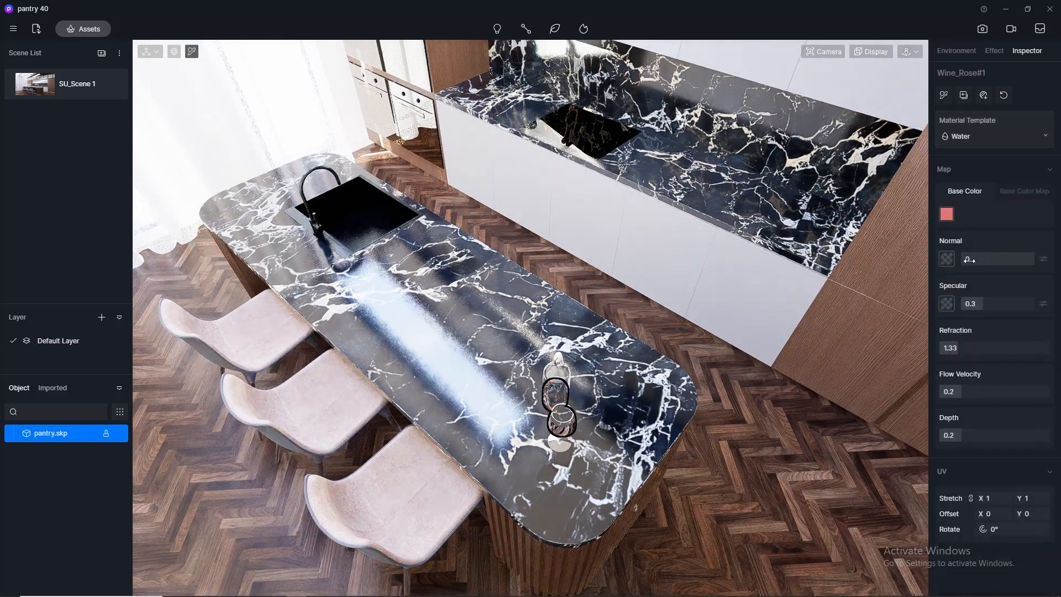
{"action": "mouse_move", "coordinate": [1002, 440]}
{"action": "left_mouse_down"}
{"action": "mouse_move", "coordinate": [964, 449]}
{"action": "mouse_move", "coordinate": [988, 449]}
{"action": "left_mouse_up"}
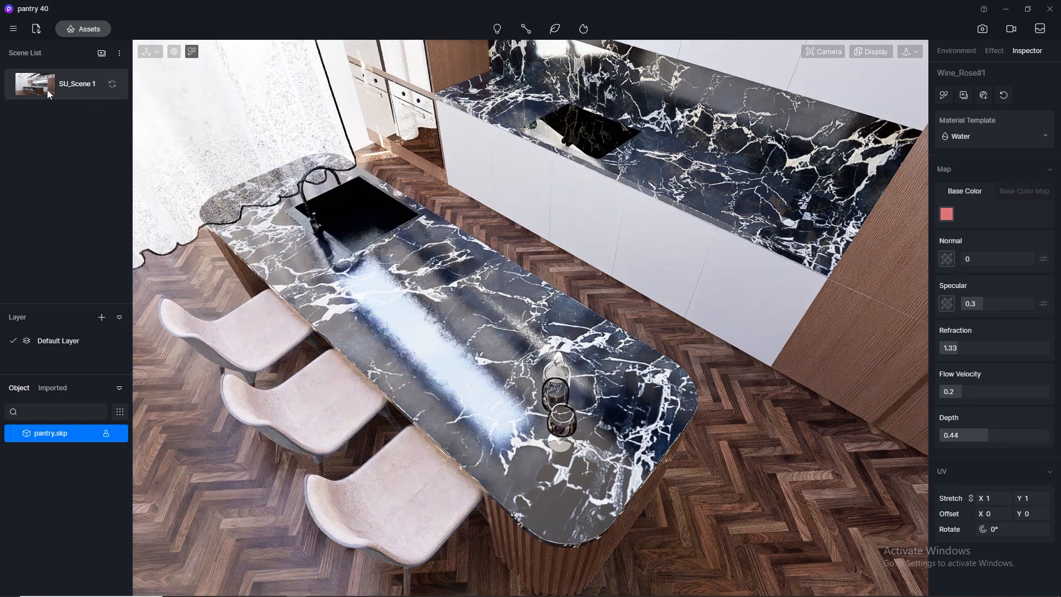
Return to the SU_Scene 1 view and save the project.
{"action": "left_click", "coordinate": [42, 84]}
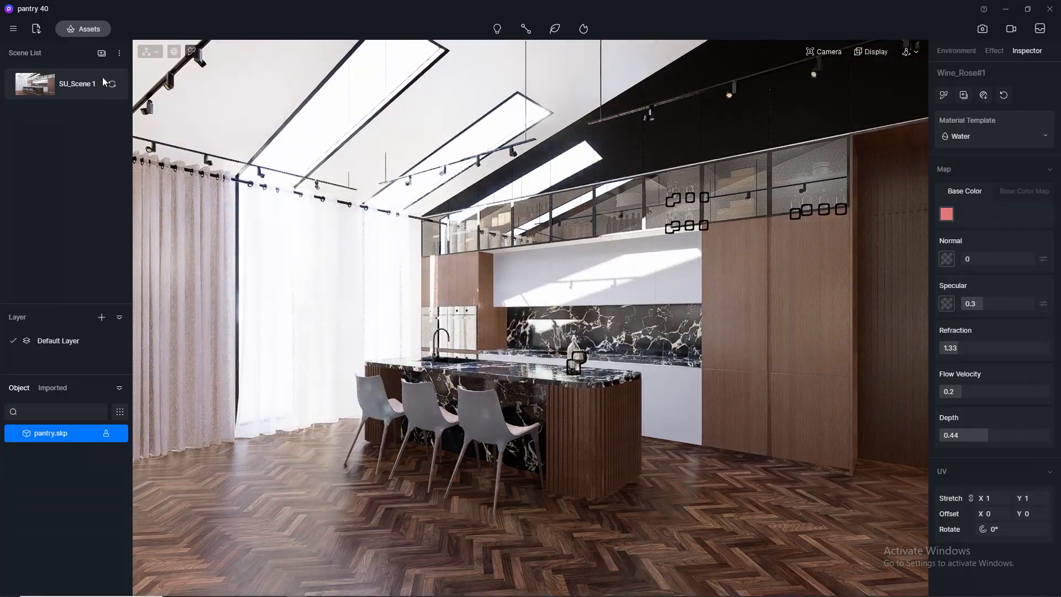
{"action": "left_click", "coordinate": [14, 29]}
{"action": "mouse_move", "coordinate": [31, 53]}
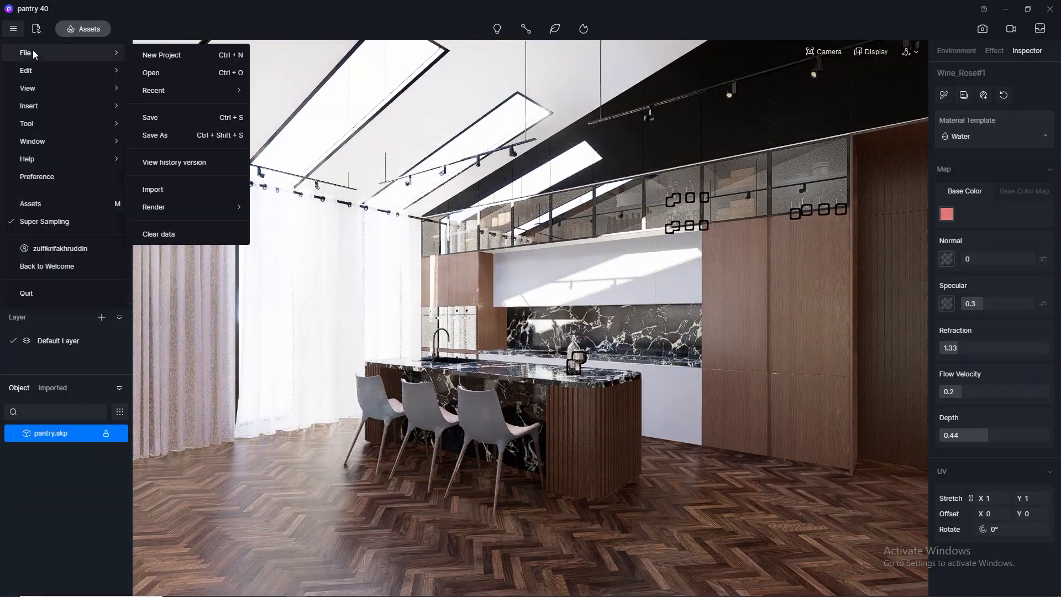
{"action": "left_click", "coordinate": [163, 118]}
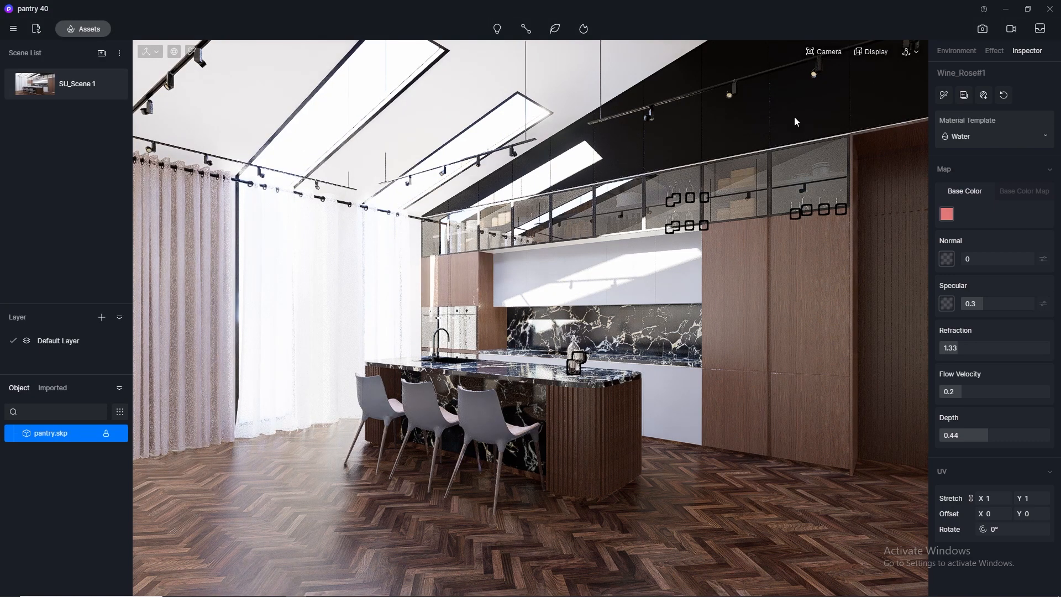
Enter image rendering mode and switch the sky light to HDRI with the default Light Cloud sky.
{"action": "left_click", "coordinate": [978, 28]}
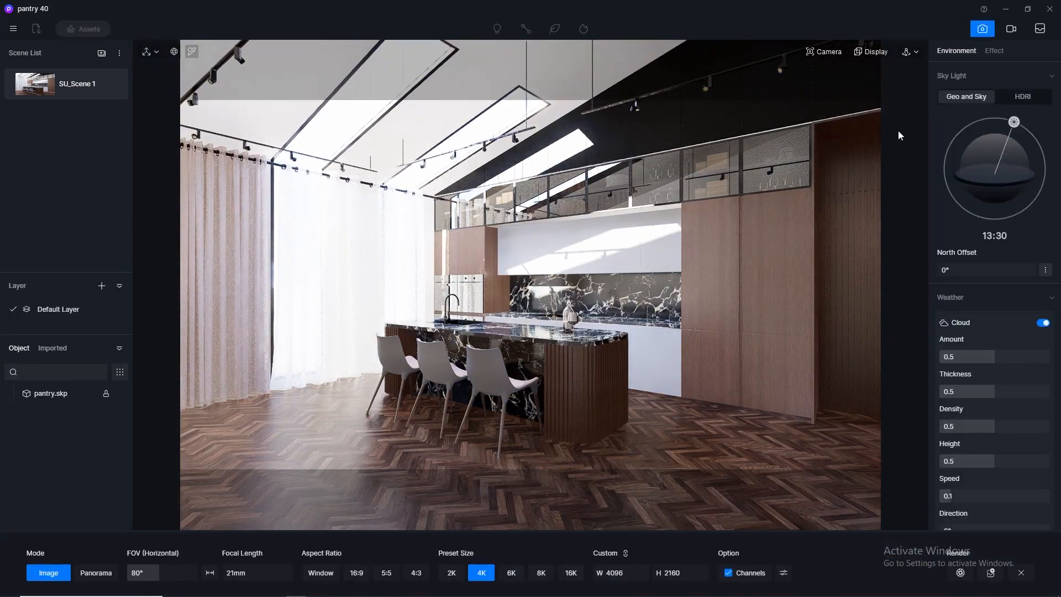
{"action": "left_click", "coordinate": [1030, 95]}
{"action": "left_click", "coordinate": [1016, 141]}
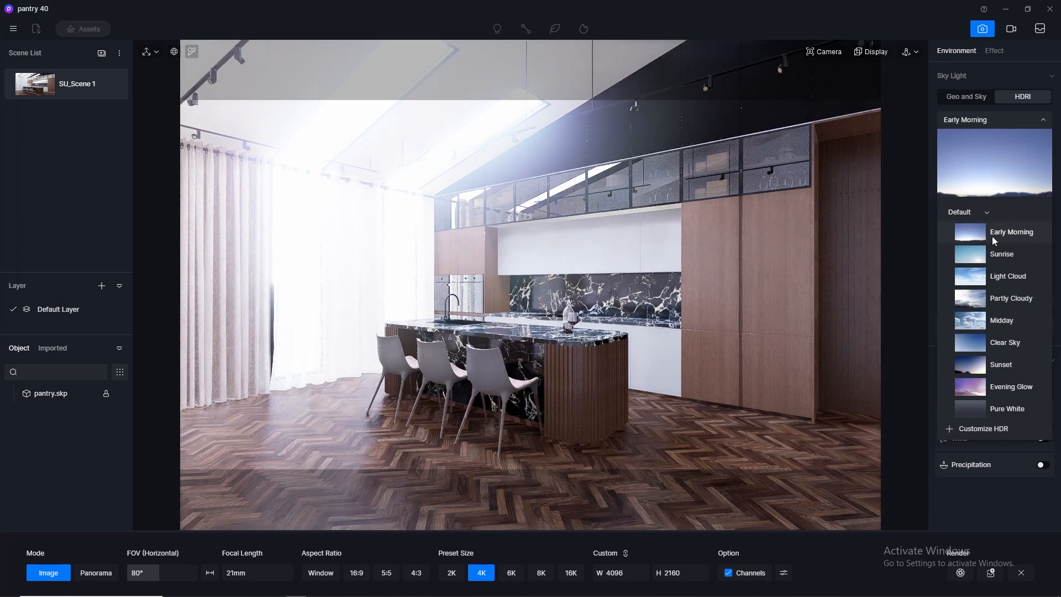
{"action": "left_click", "coordinate": [999, 281]}
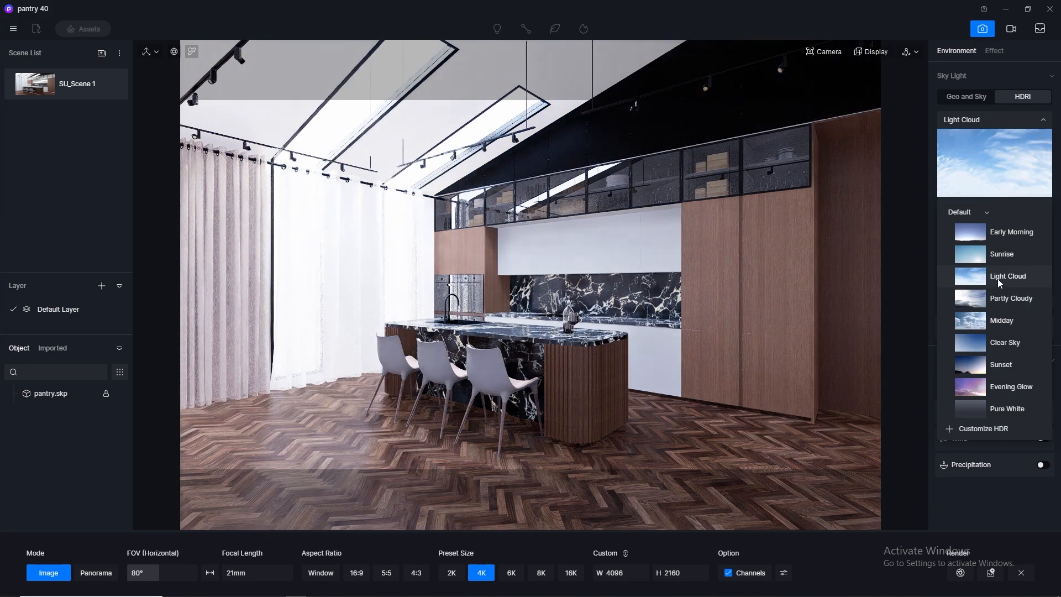
Replace the sky with the custom HDRI HDR_029_Sky_Cloudy_Ref and collapse the sky selection.
{"action": "left_click", "coordinate": [987, 213]}
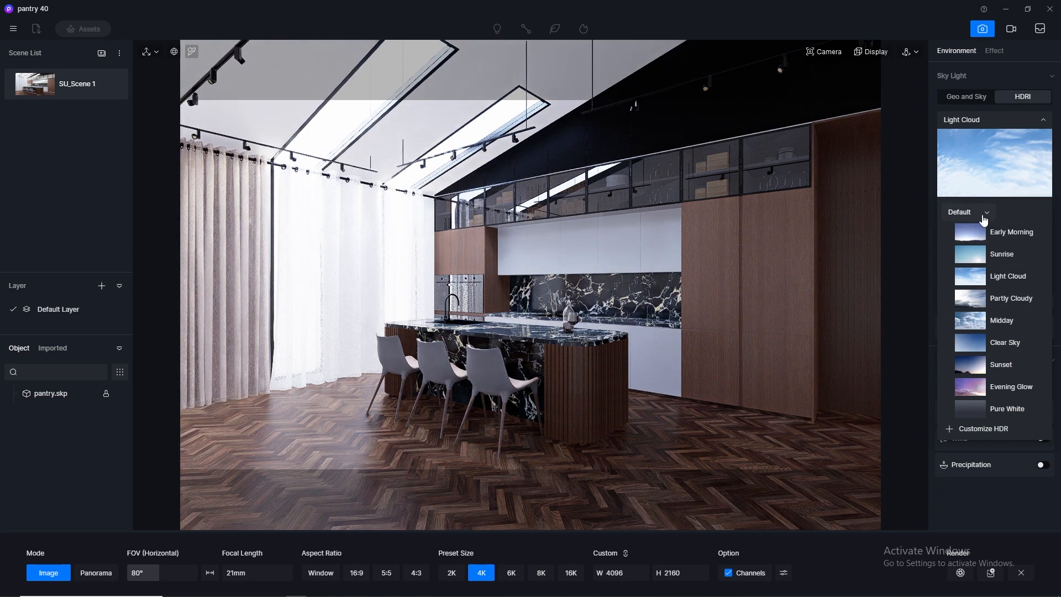
{"action": "left_click", "coordinate": [977, 226]}
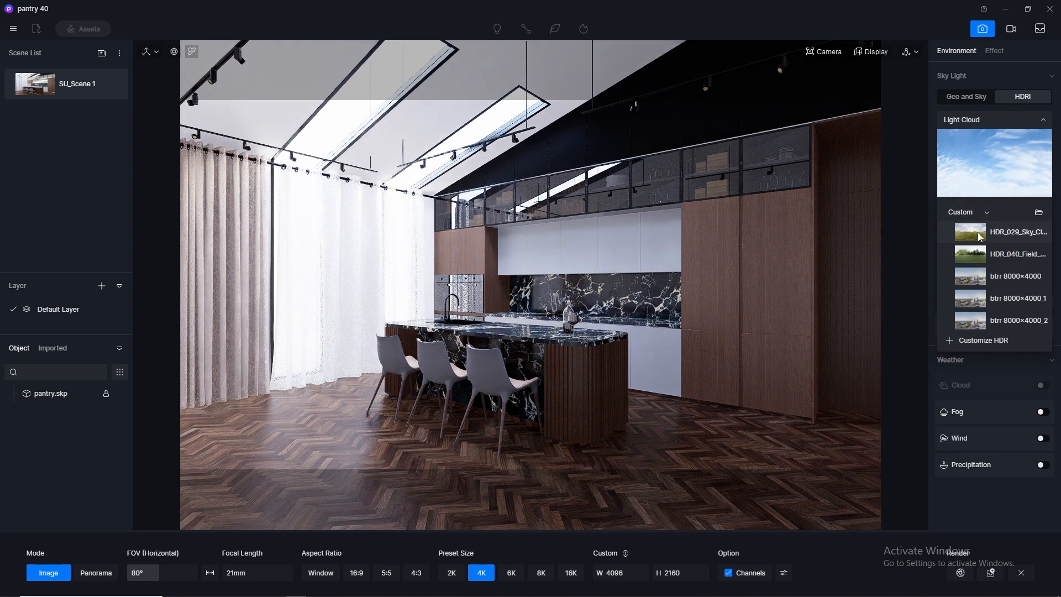
{"action": "left_click", "coordinate": [982, 242]}
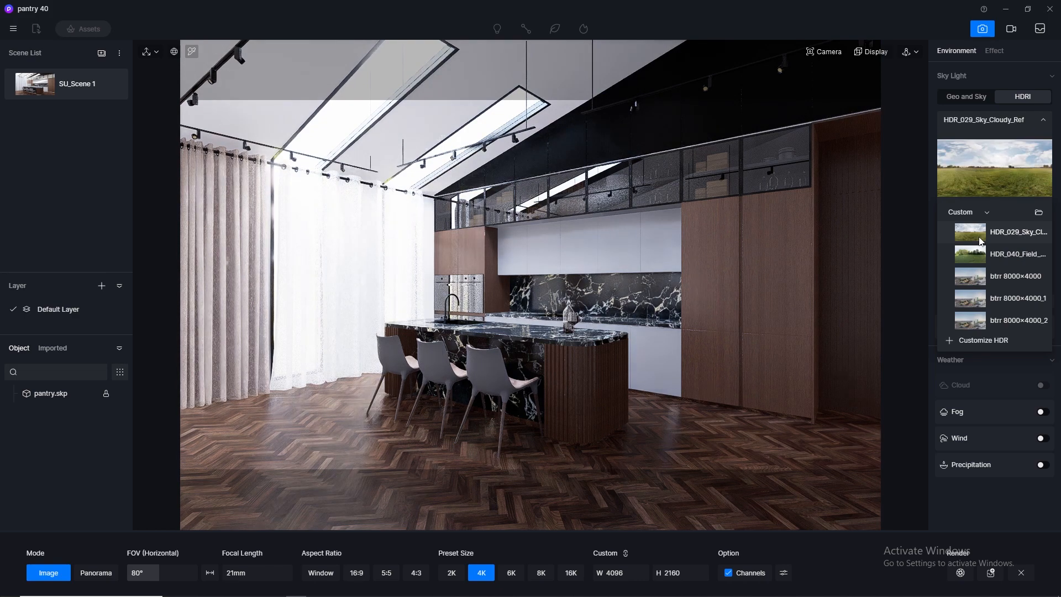
{"action": "left_click", "coordinate": [989, 212]}
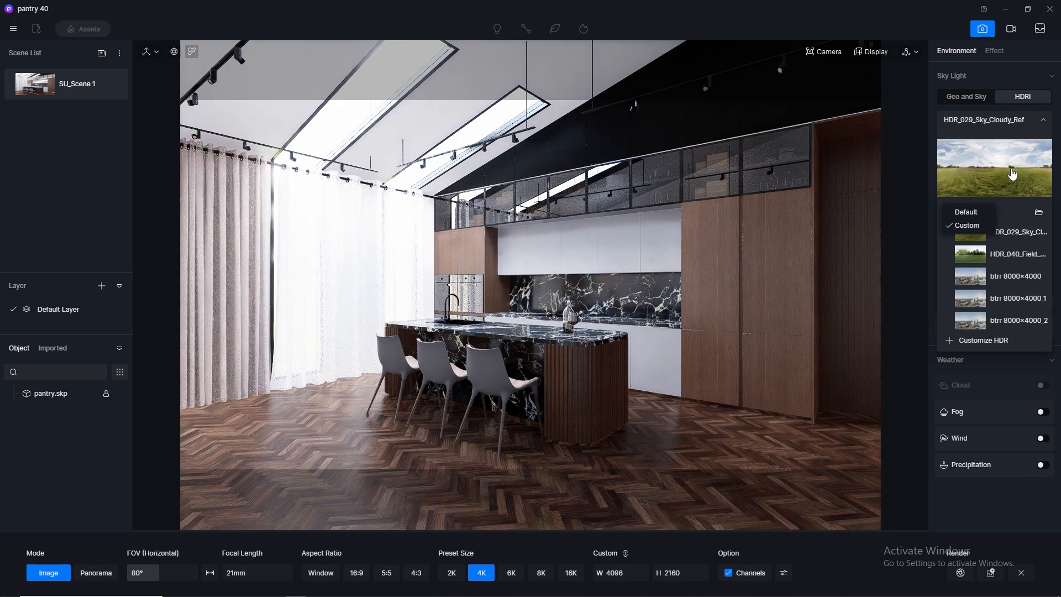
{"action": "left_click", "coordinate": [1044, 122]}
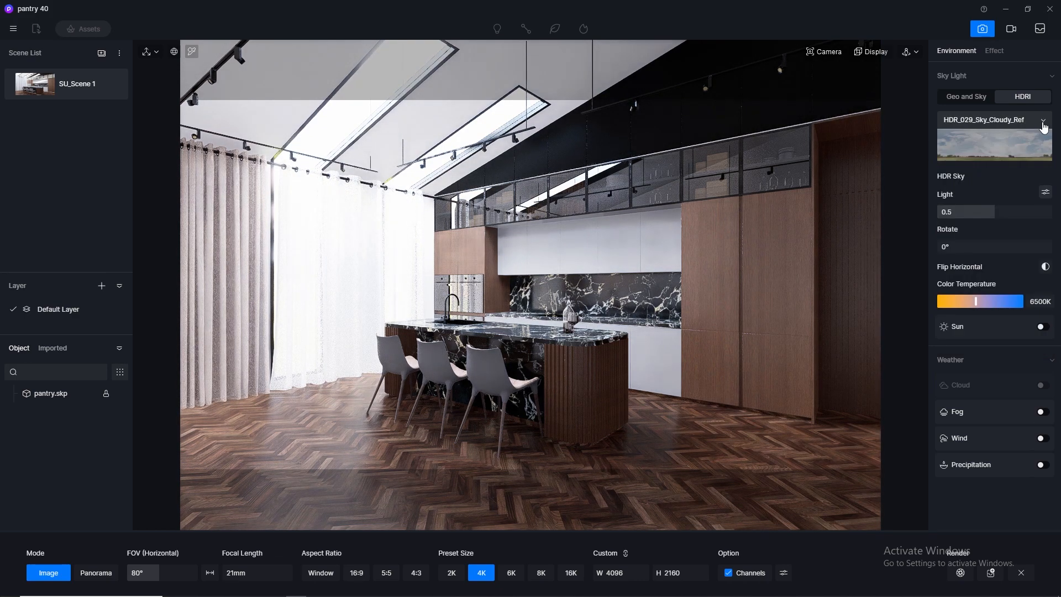
Split the HDR sky light into separate skylight and background values, and set the background to 0.01.
{"action": "left_click", "coordinate": [1046, 193]}
{"action": "left_click", "coordinate": [982, 268]}
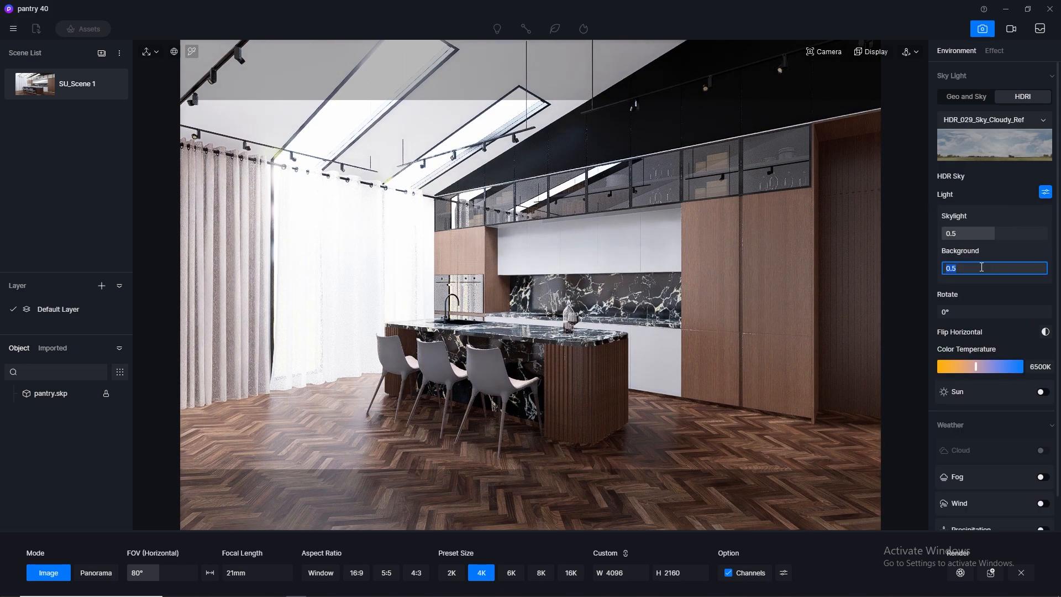
{"action": "key", "text": "Return"}
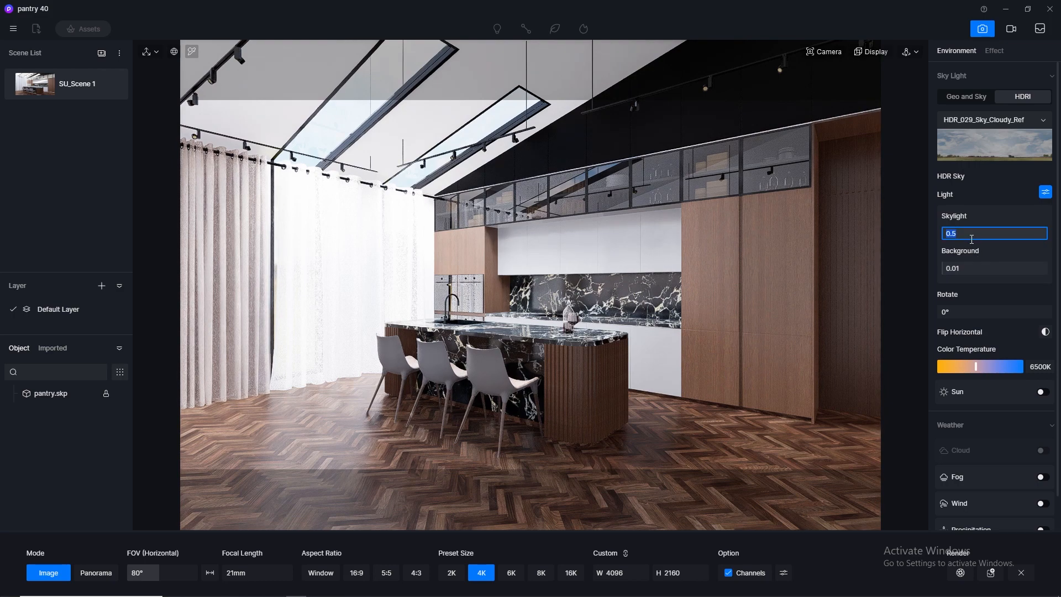
Test lower HDR skylight values such as 0.1 and 0.3, and set the skylight to 0.25.
{"action": "left_click", "coordinate": [973, 240]}
{"action": "type", "text": "0.1"}
{"action": "key", "text": "Return"}
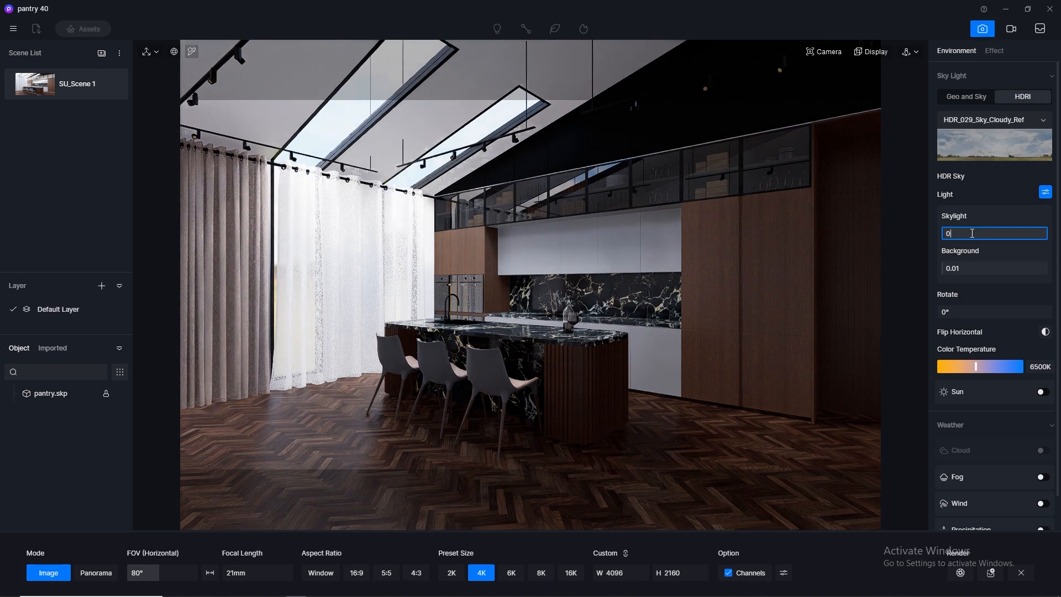
{"action": "key", "text": "Return"}
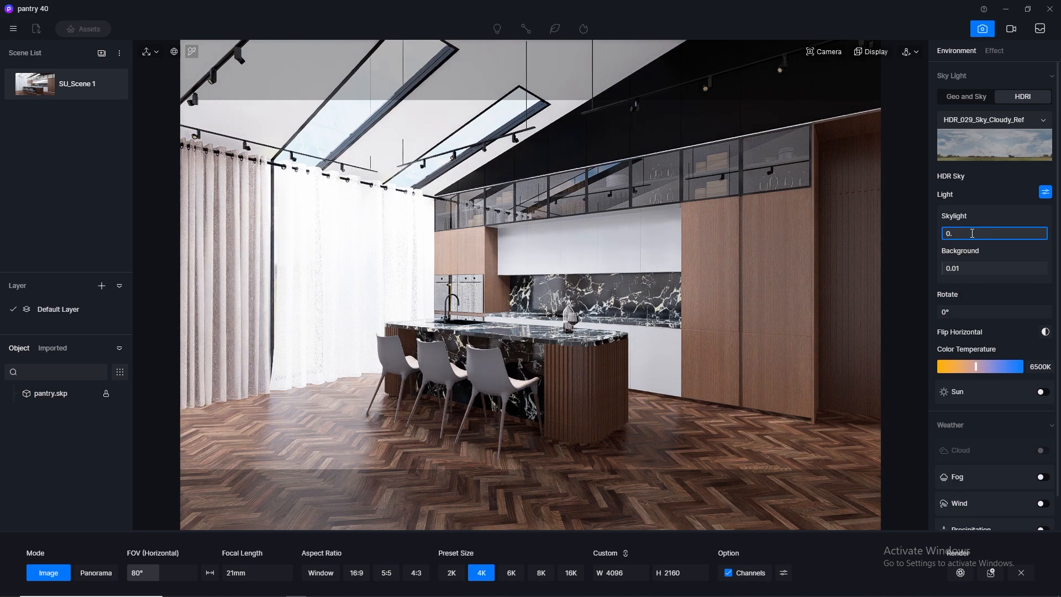
{"action": "key", "text": "Return"}
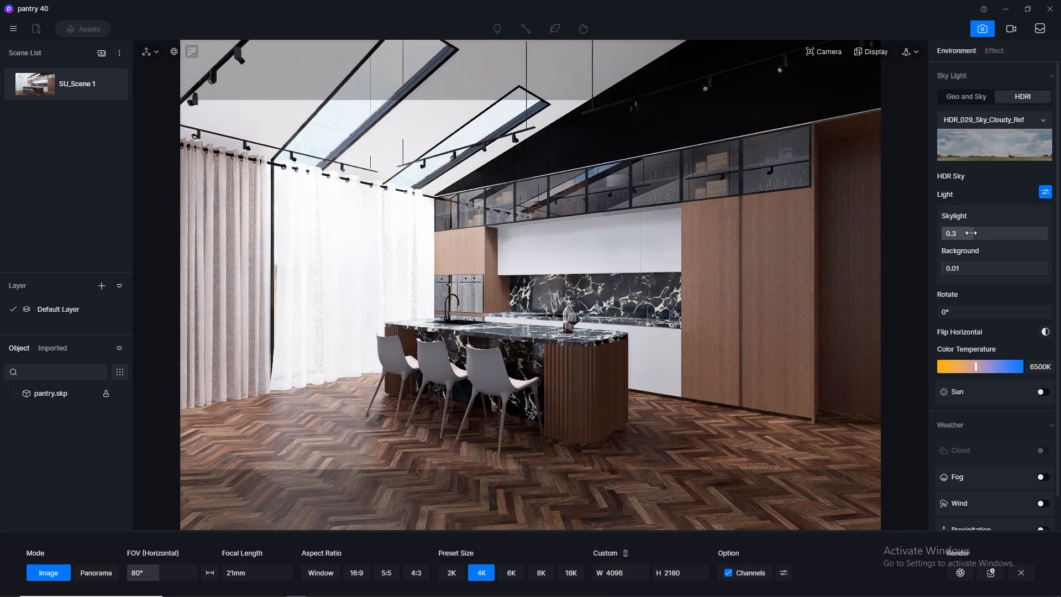
{"action": "left_click", "coordinate": [972, 233]}
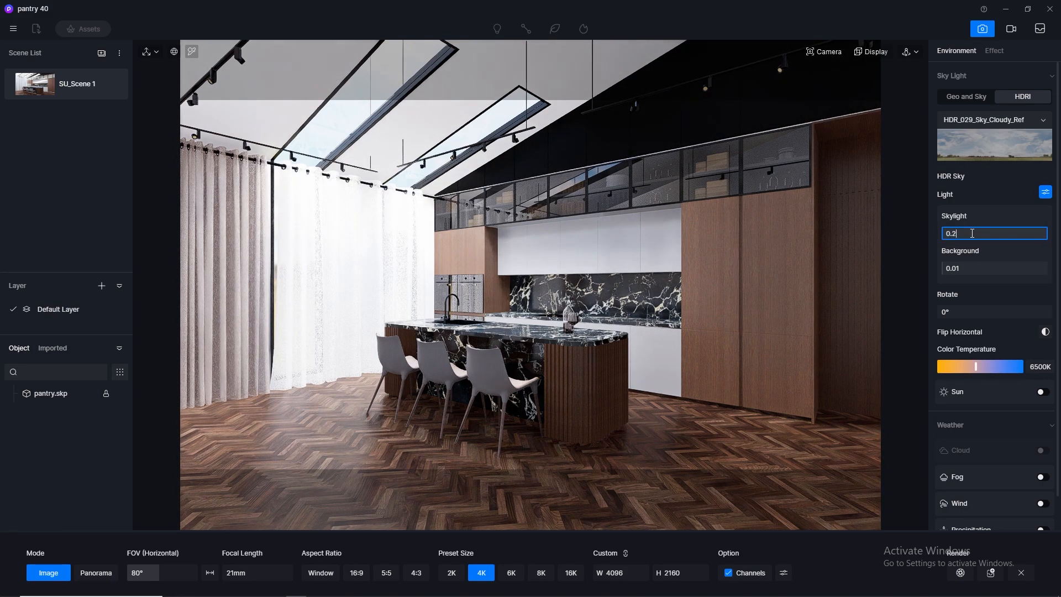
{"action": "key", "text": "Return"}
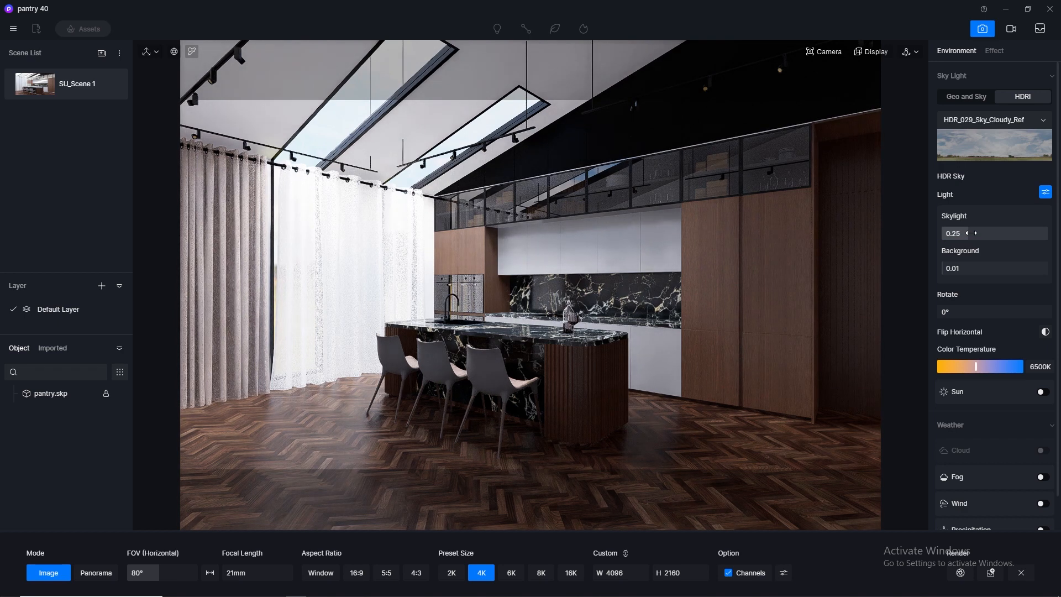
Enable the sun for the HDRI sky and set its sunlight intensity to 0.01.
{"action": "left_click", "coordinate": [1043, 391]}
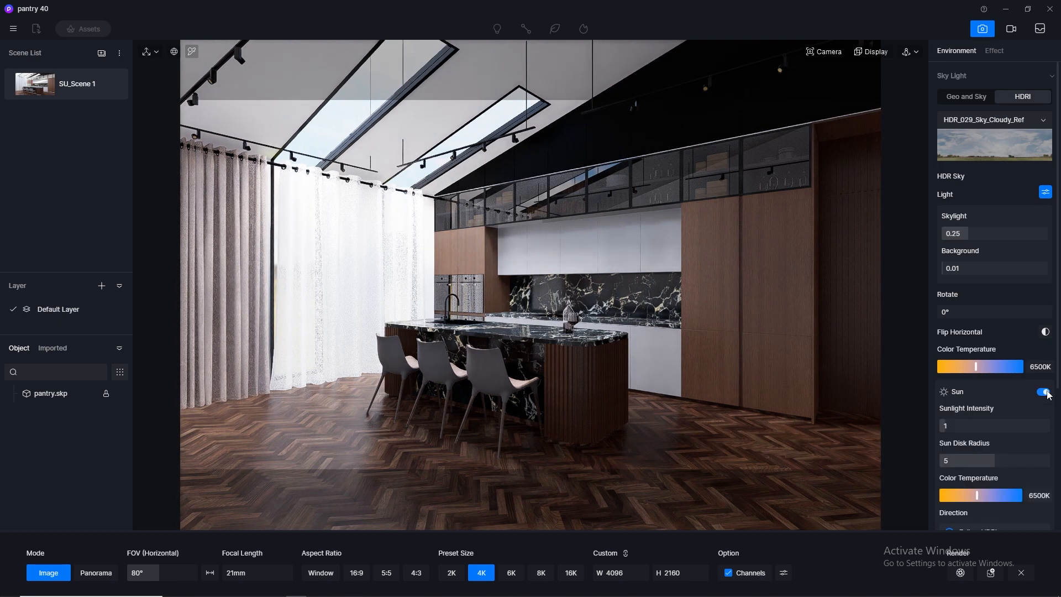
{"action": "left_click", "coordinate": [979, 427]}
{"action": "type", "text": "0.01"}
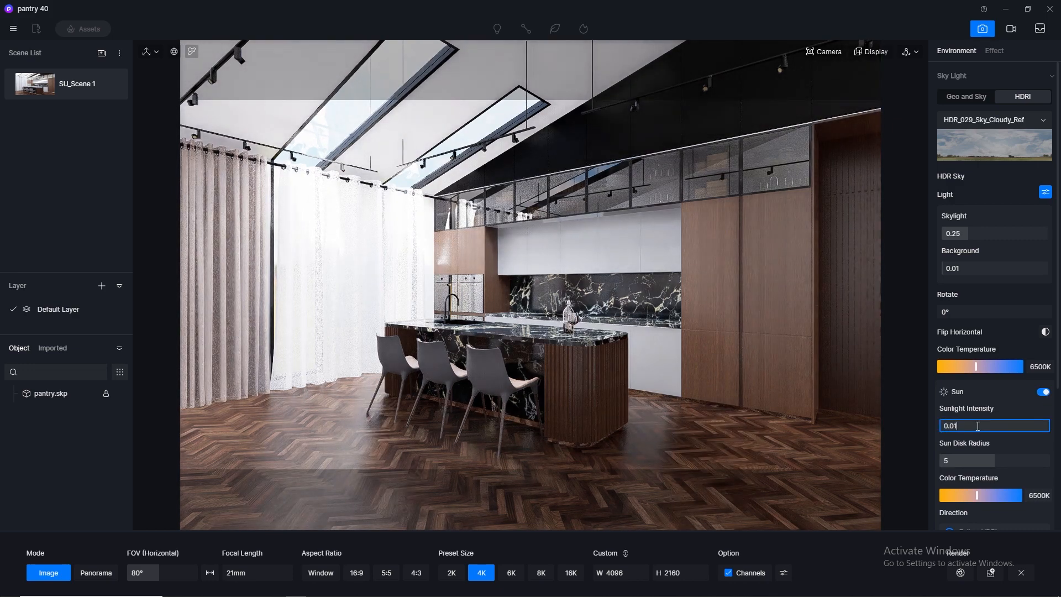
{"action": "key", "text": "Return"}
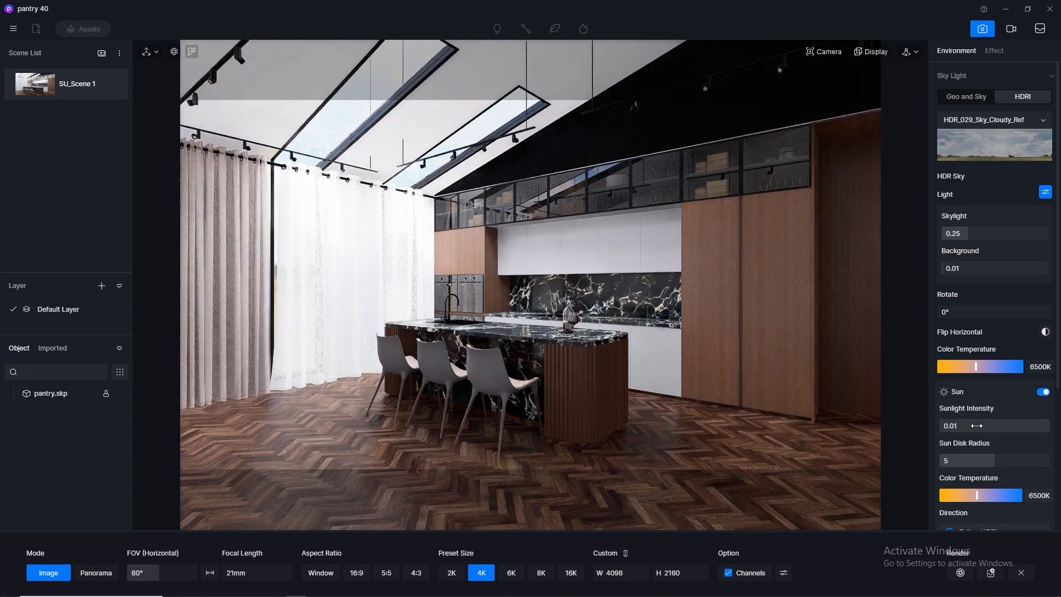
Set the sun disk radius to 2.5 and switch the sun direction from Follow HDRI to Custom.
{"action": "scroll", "coordinate": [995, 276], "scroll_direction": "down", "scroll_amount": 1}
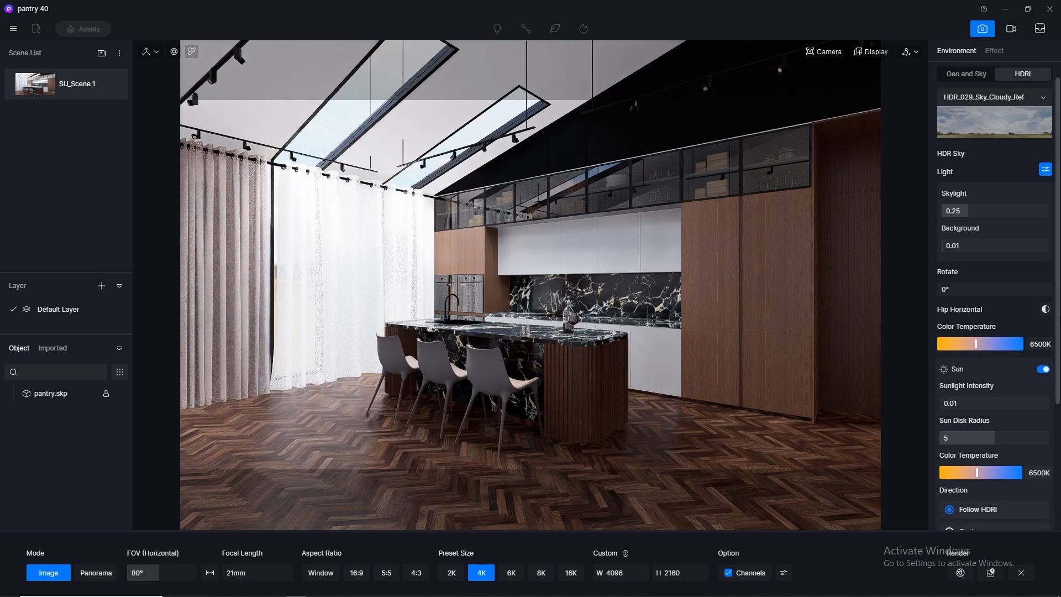
{"action": "scroll", "coordinate": [977, 399], "scroll_direction": "down", "scroll_amount": 1}
{"action": "left_click", "coordinate": [977, 399]}
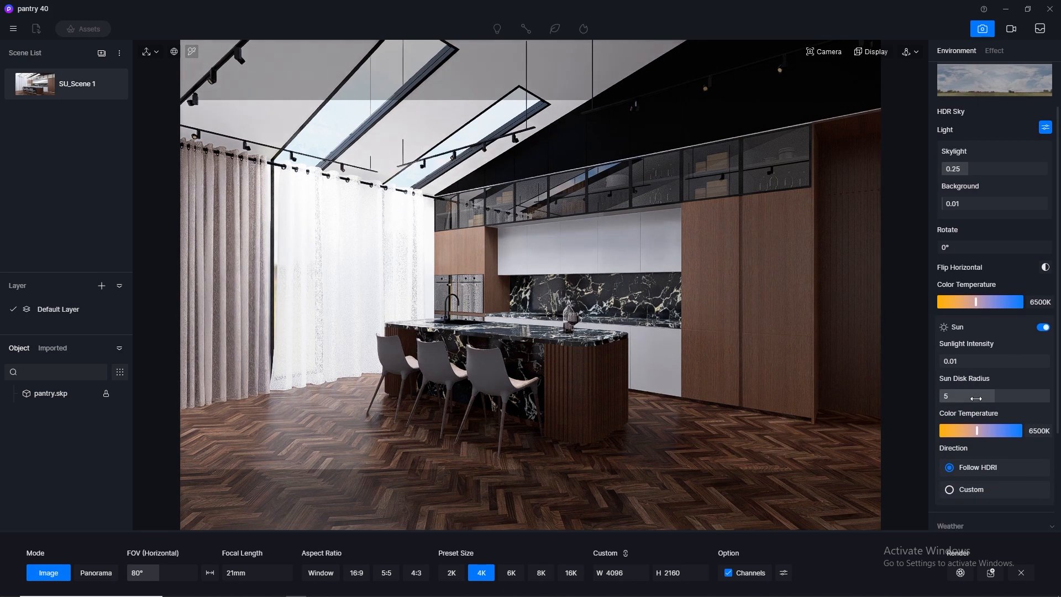
{"action": "key", "text": "Return"}
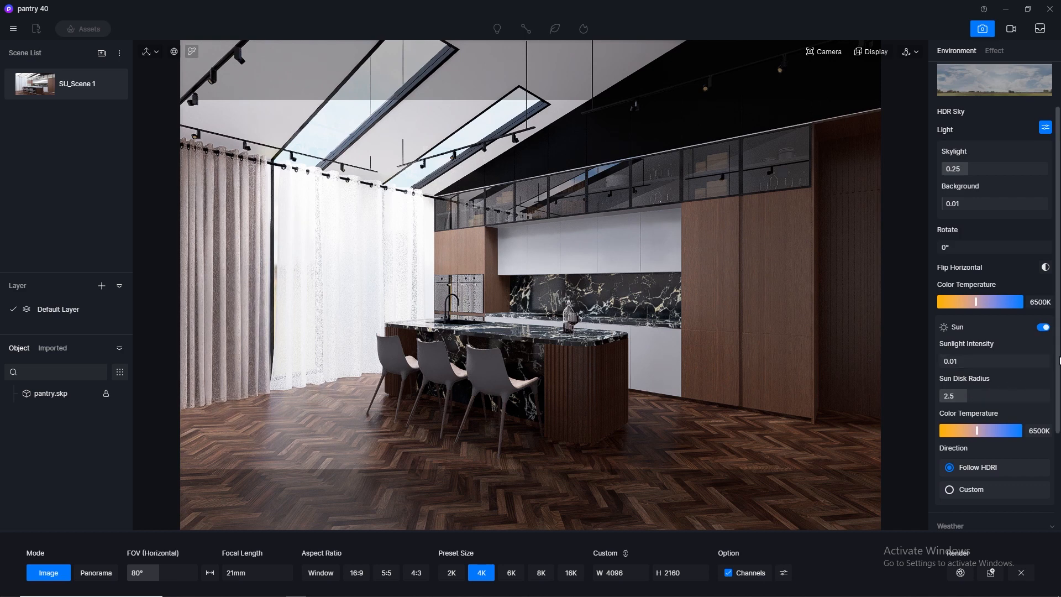
{"action": "scroll", "coordinate": [964, 414], "scroll_direction": "down", "scroll_amount": 2}
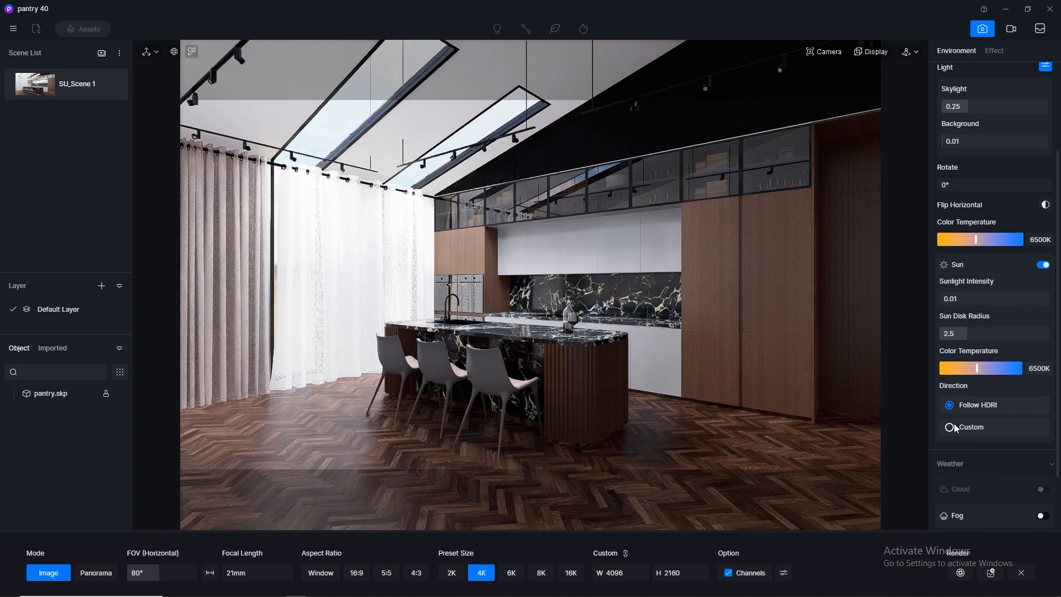
{"action": "left_click", "coordinate": [957, 428]}
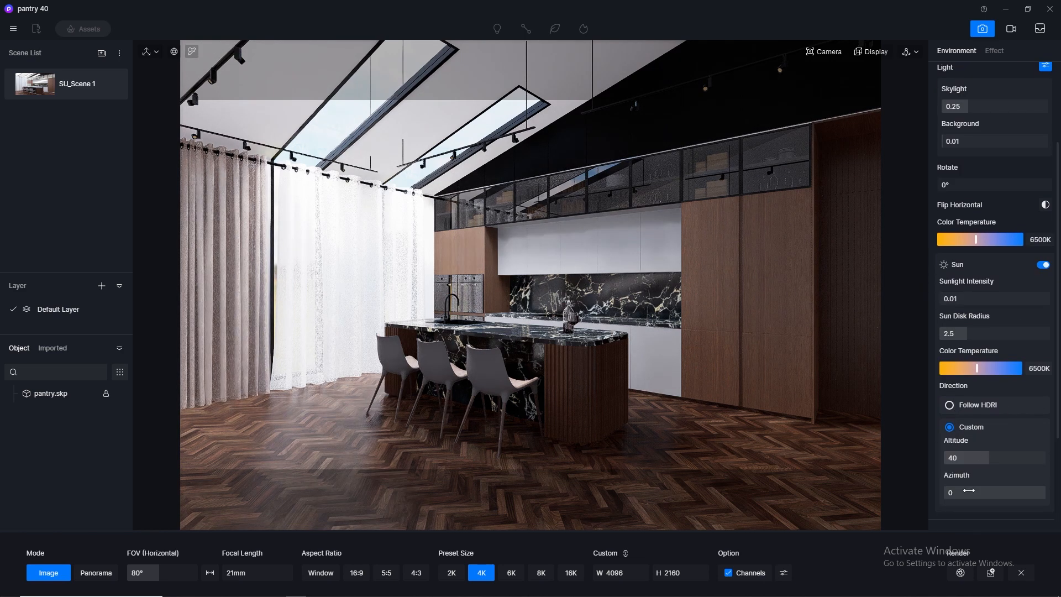
Set the custom sun azimuth to 256.3 and save the project.
{"action": "left_click_drag", "start_coordinate": [979, 491], "coordinate": [1011, 486]}
{"action": "left_click_drag", "start_coordinate": [1018, 487], "coordinate": [1018, 488]}
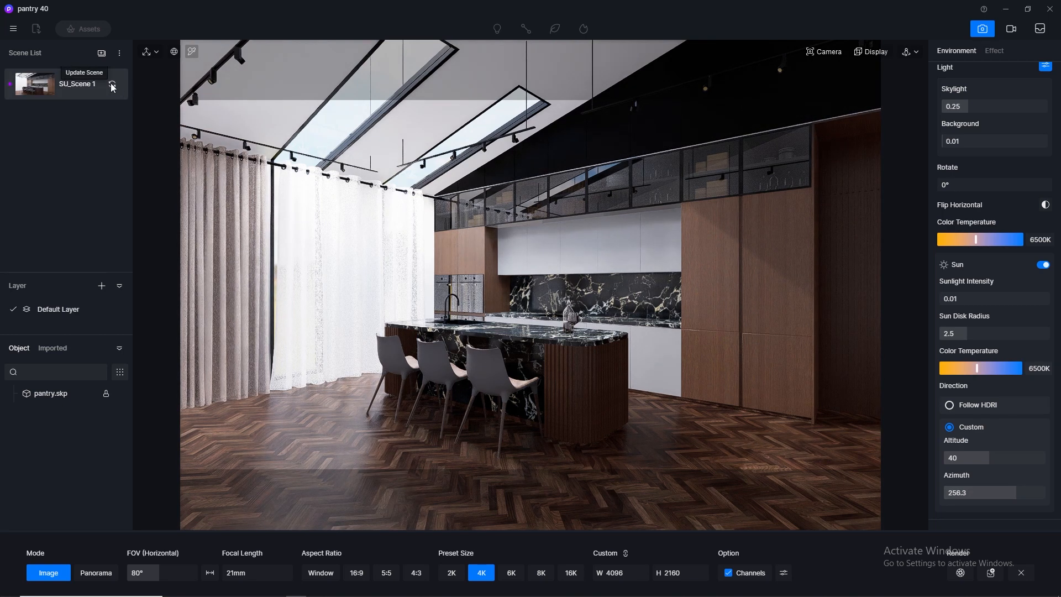
{"action": "left_click", "coordinate": [13, 29]}
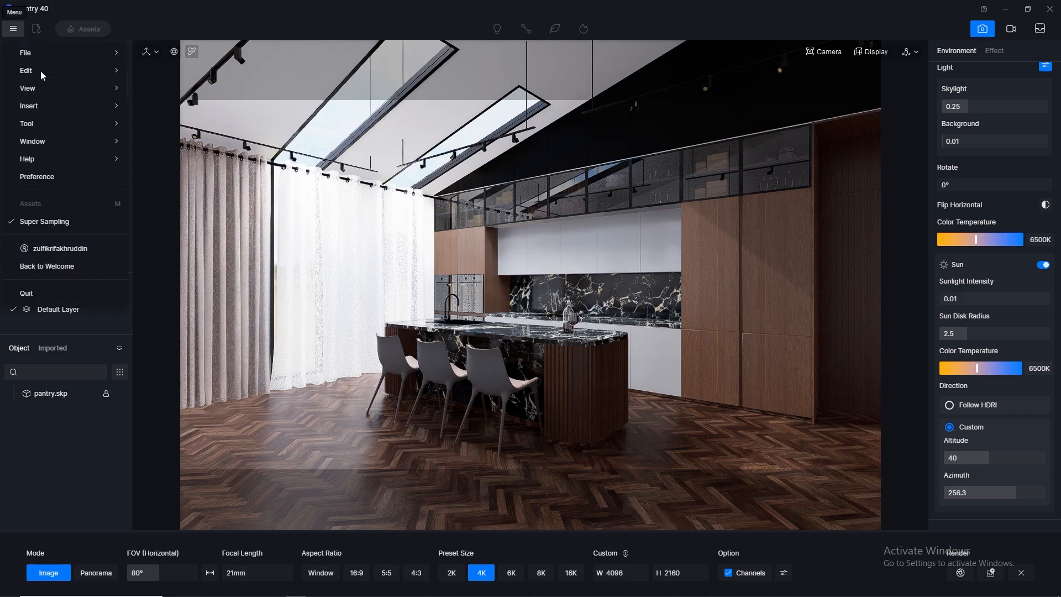
{"action": "mouse_move", "coordinate": [61, 53]}
{"action": "left_click", "coordinate": [150, 117]}
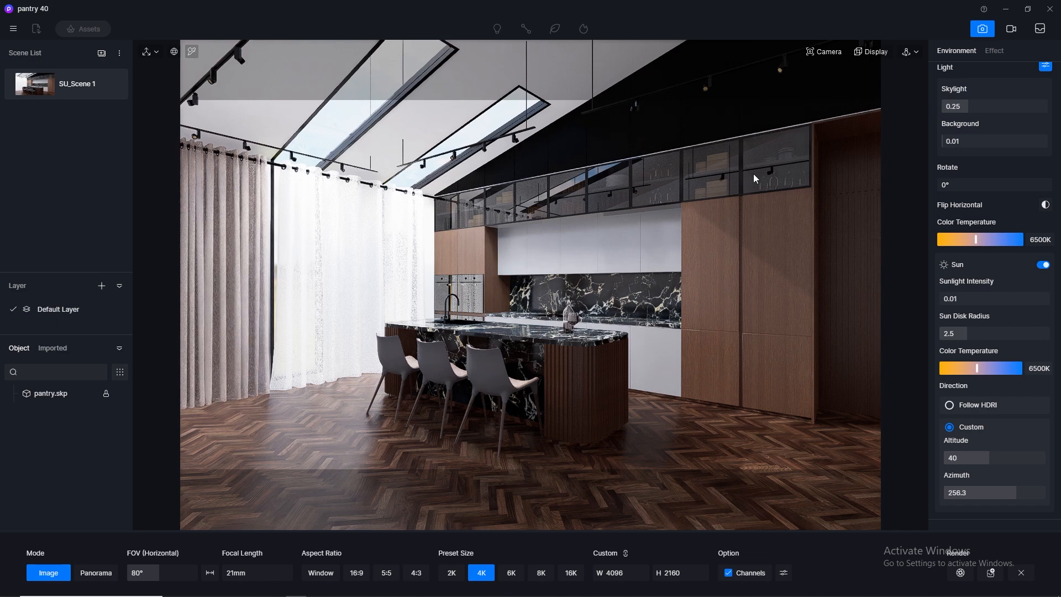
Leave image render mode and pick the material of the ceiling track light's lamp face for editing.
{"action": "left_click", "coordinate": [983, 30]}
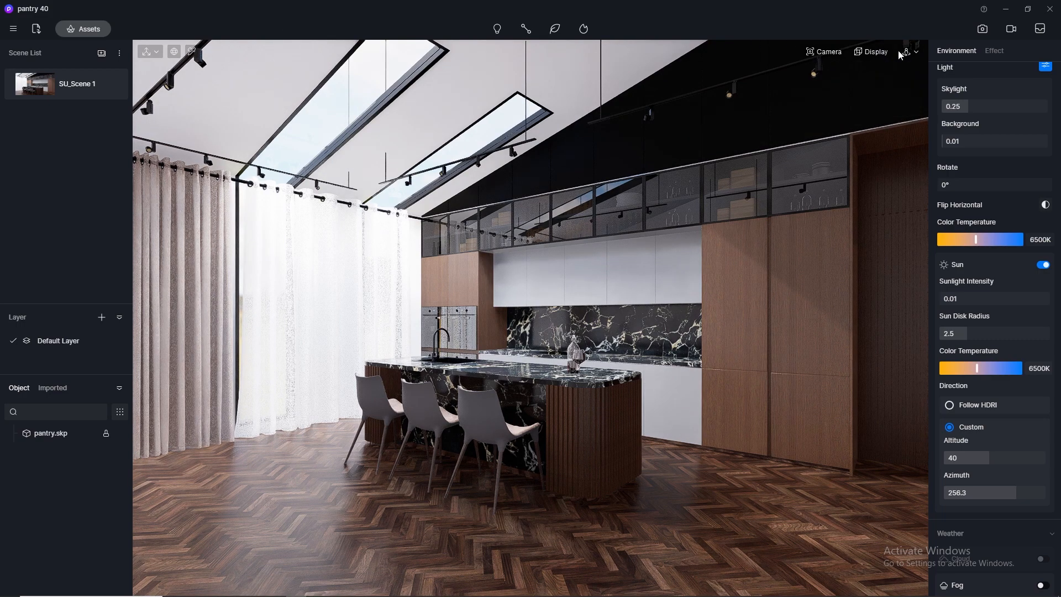
{"action": "left_click", "coordinate": [191, 55]}
{"action": "scroll", "coordinate": [478, 183], "scroll_direction": "up", "scroll_amount": 3}
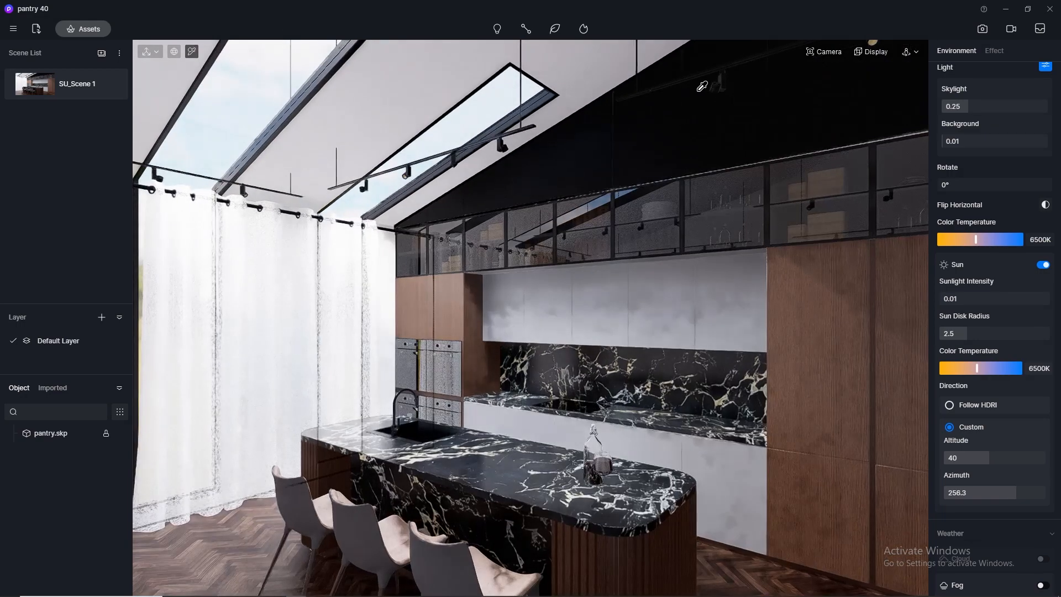
{"action": "scroll", "coordinate": [382, 169], "scroll_direction": "up", "scroll_amount": 2}
{"action": "scroll", "coordinate": [382, 169], "scroll_direction": "up", "scroll_amount": 2}
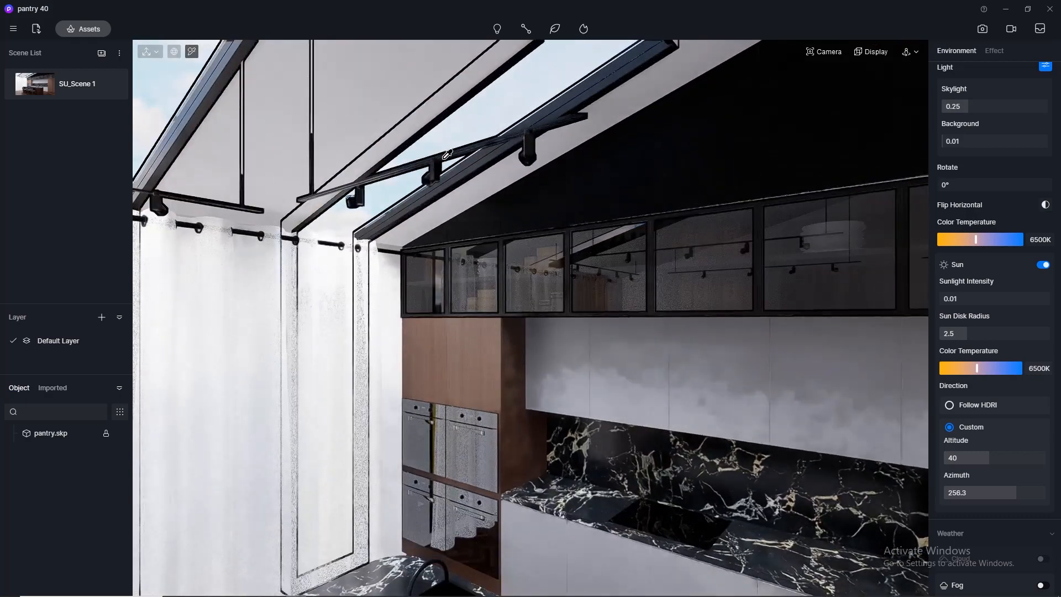
{"action": "middle_click_drag", "start_coordinate": [381, 169], "coordinate": [621, 78]}
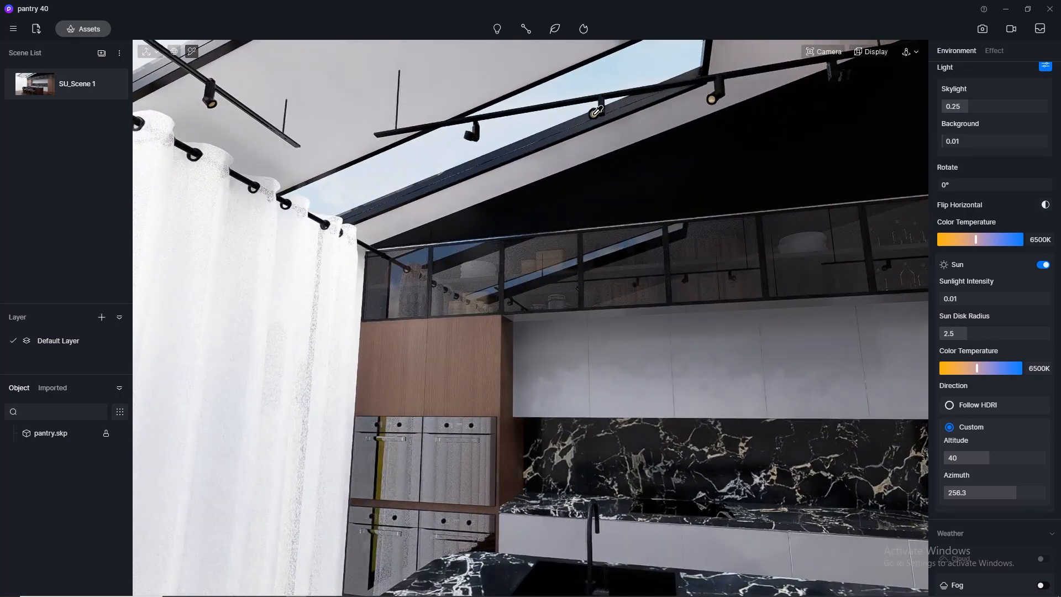
{"action": "scroll", "coordinate": [597, 112], "scroll_direction": "up", "scroll_amount": 2}
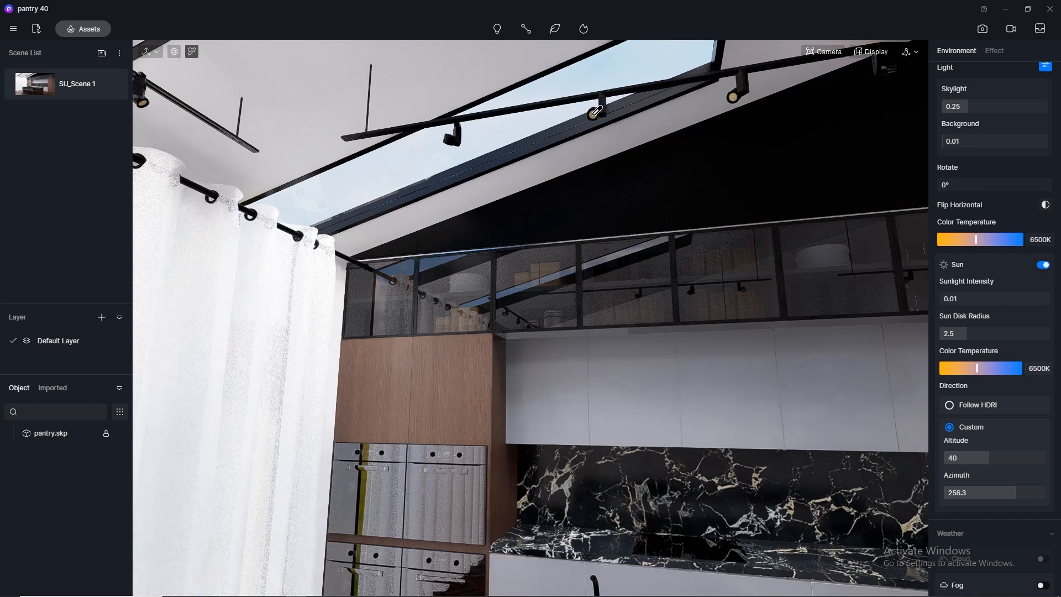
{"action": "left_click", "coordinate": [598, 112]}
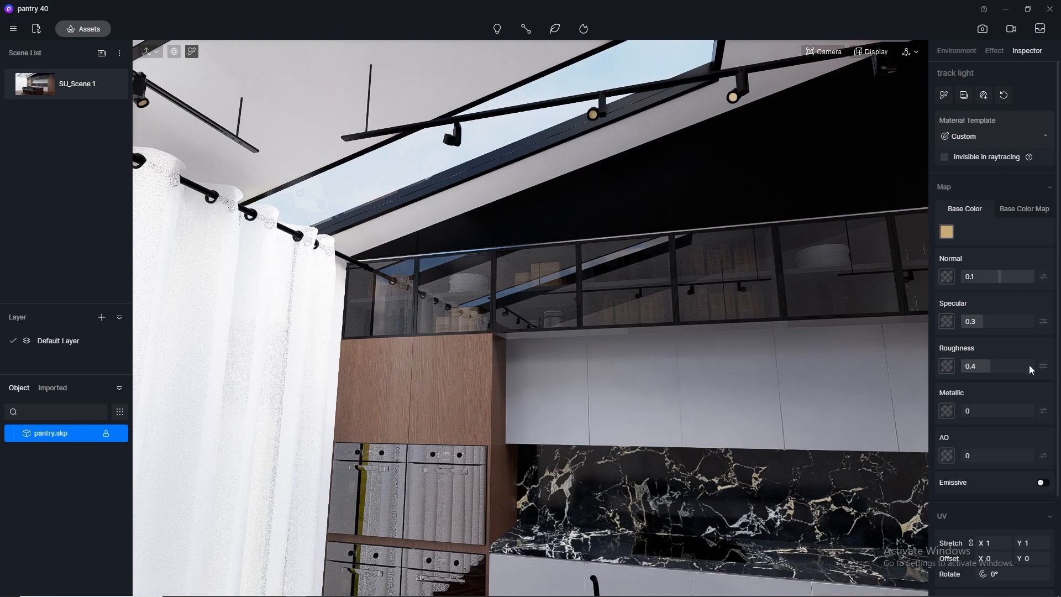
Make the track light material emissive with a color temperature of 3500, and return to the SU_Scene 1 view.
{"action": "left_click", "coordinate": [1045, 484]}
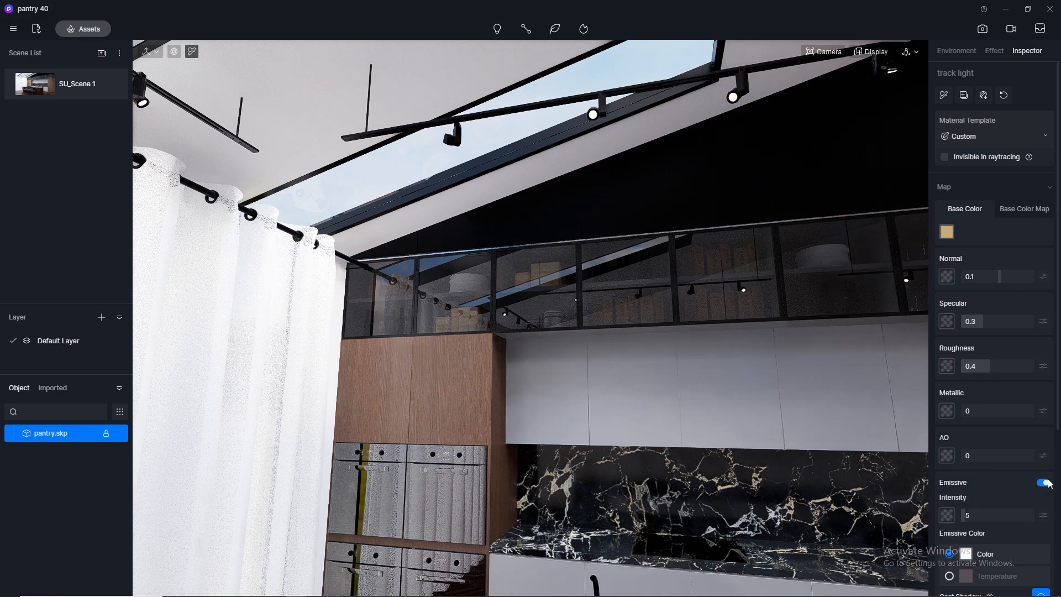
{"action": "left_click", "coordinate": [962, 575]}
{"action": "left_click", "coordinate": [1039, 590]}
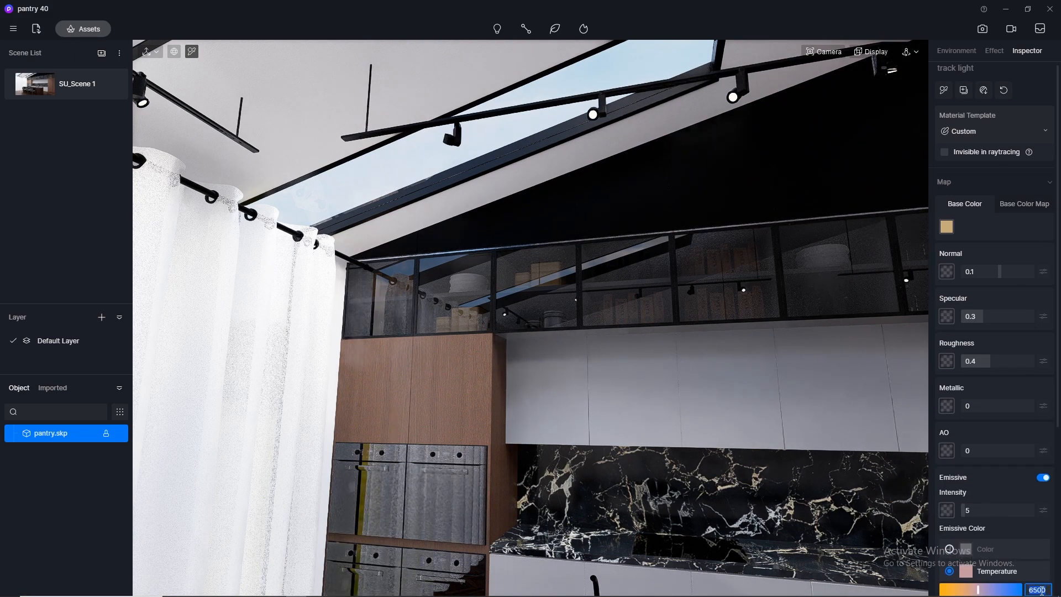
{"action": "key", "text": "Return"}
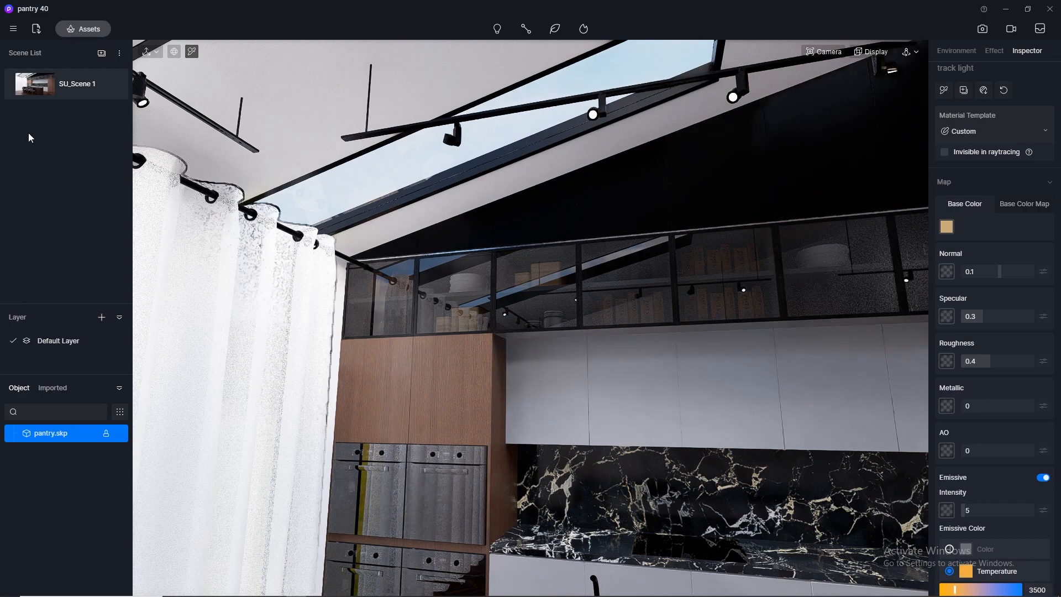
{"action": "left_click", "coordinate": [30, 88]}
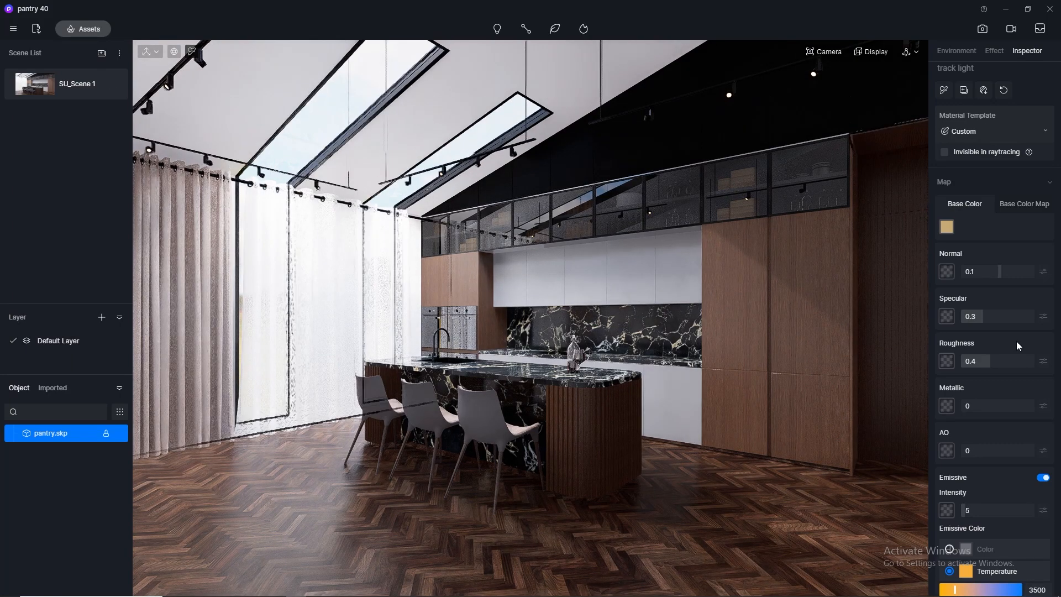
Try an emissive intensity of 15 on the track light material and set it back to 5.
{"action": "left_click", "coordinate": [985, 509]}
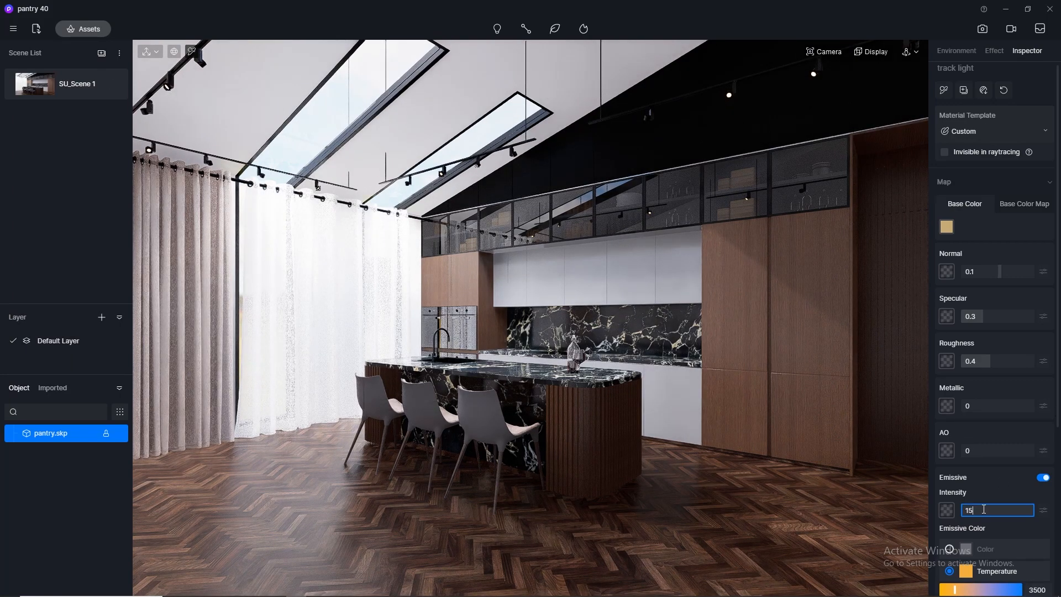
{"action": "type", "text": "15"}
{"action": "key", "text": "Return"}
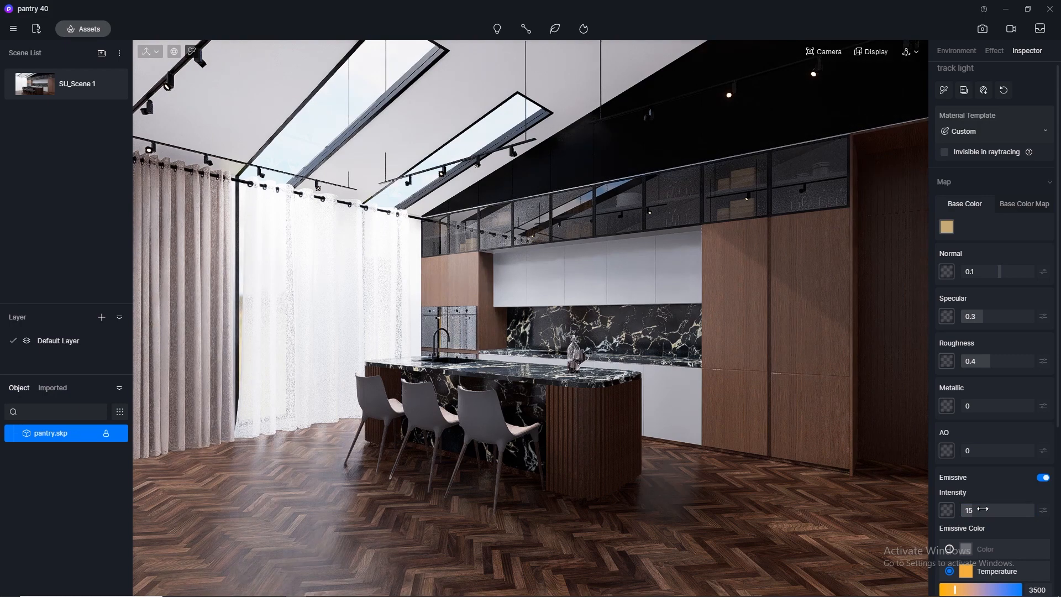
{"action": "left_click", "coordinate": [983, 506]}
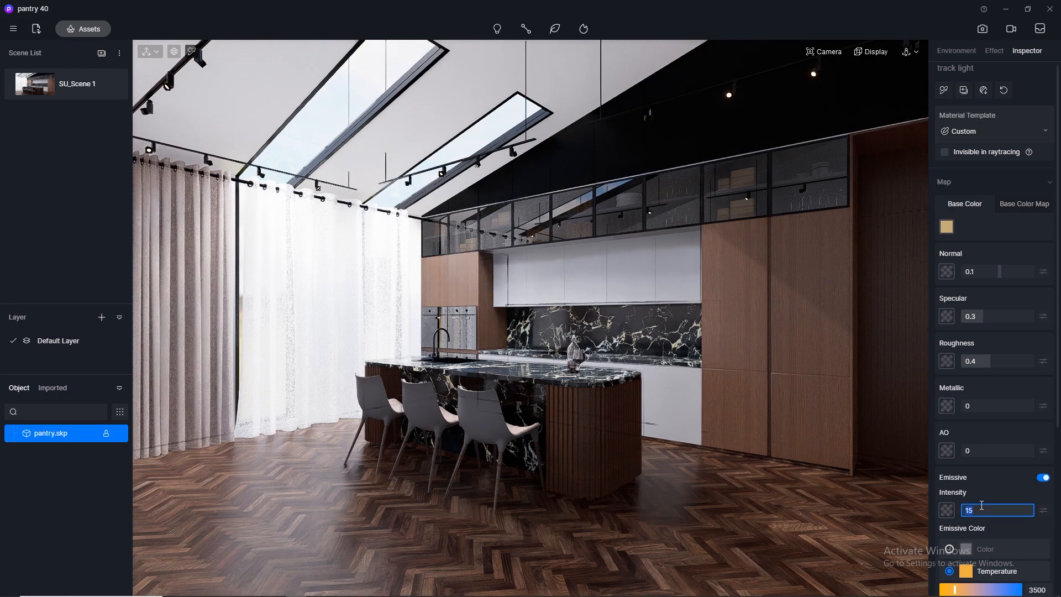
{"action": "key", "text": "Return"}
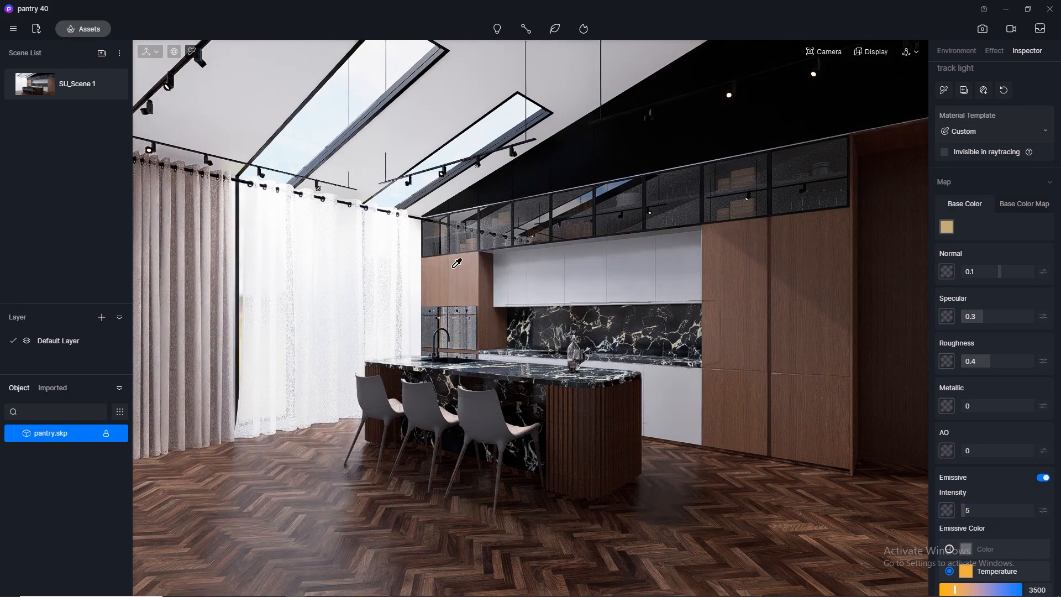
Reduce the camera clipping and pick the purple LED strip material beneath the white wall cabinets.
{"action": "scroll", "coordinate": [492, 293], "scroll_direction": "up", "scroll_amount": 3}
{"action": "scroll", "coordinate": [492, 293], "scroll_direction": "up", "scroll_amount": 5}
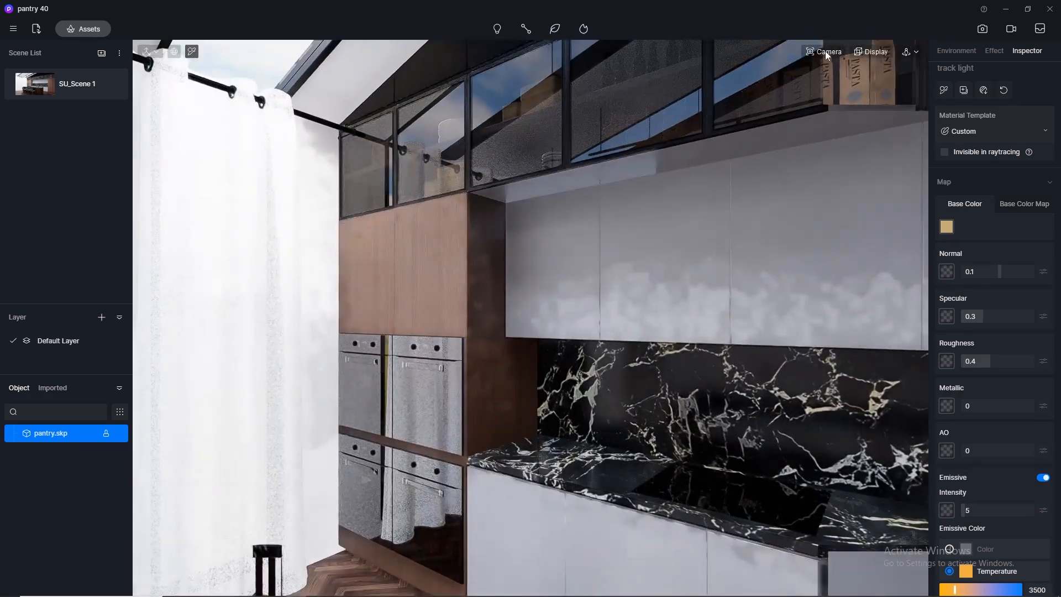
{"action": "mouse_move", "coordinate": [824, 52]}
{"action": "left_click_drag", "start_coordinate": [814, 168], "coordinate": [777, 170]}
{"action": "scroll", "coordinate": [514, 310], "scroll_direction": "up", "scroll_amount": 3}
{"action": "right_click_drag", "start_coordinate": [387, 317], "coordinate": [199, 282]}
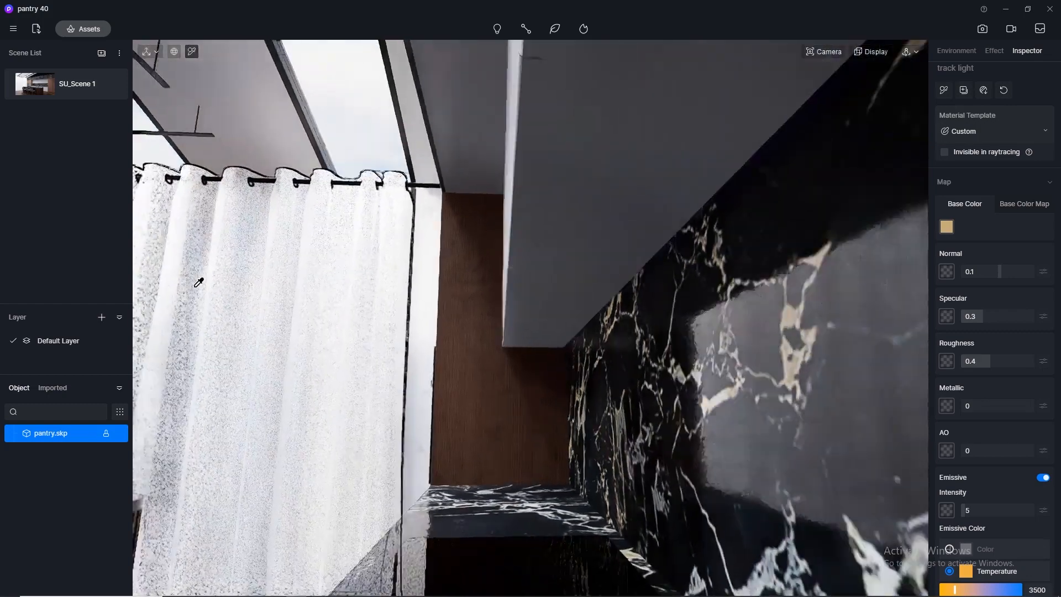
{"action": "scroll", "coordinate": [425, 283], "scroll_direction": "up", "scroll_amount": 2}
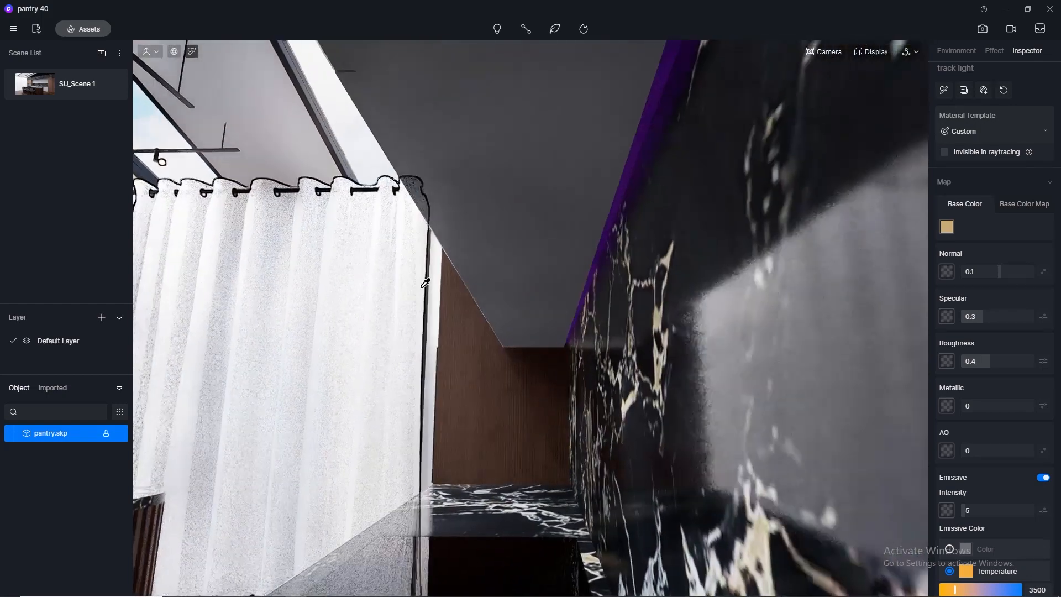
{"action": "left_click", "coordinate": [623, 209]}
{"action": "left_click", "coordinate": [620, 194]}
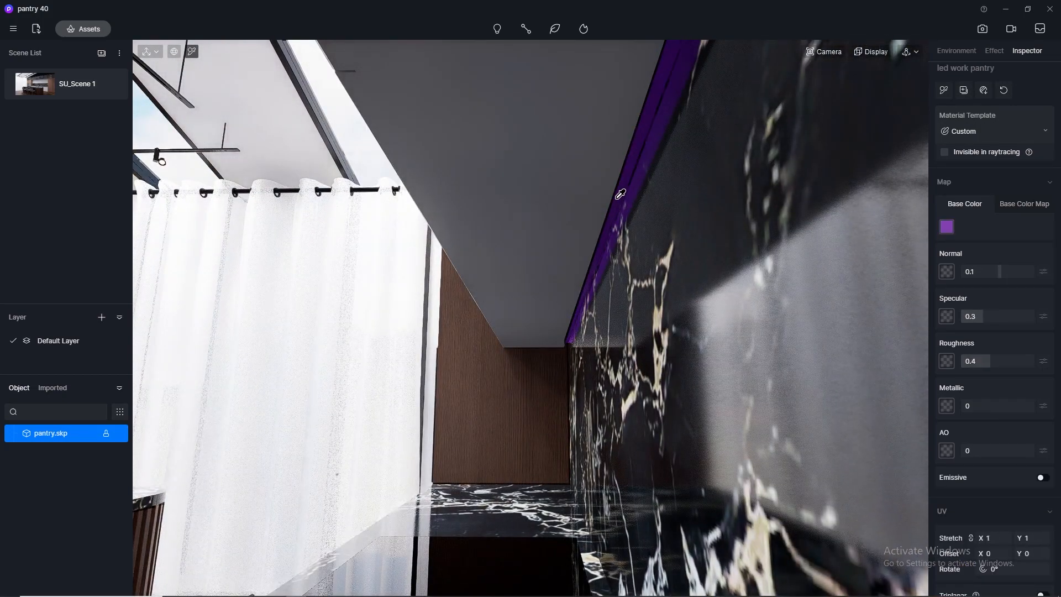
Make the under-cabinet LED strip material emissive with a color temperature of 3500, and return to the SU_Scene 1 view.
{"action": "left_click", "coordinate": [1043, 478]}
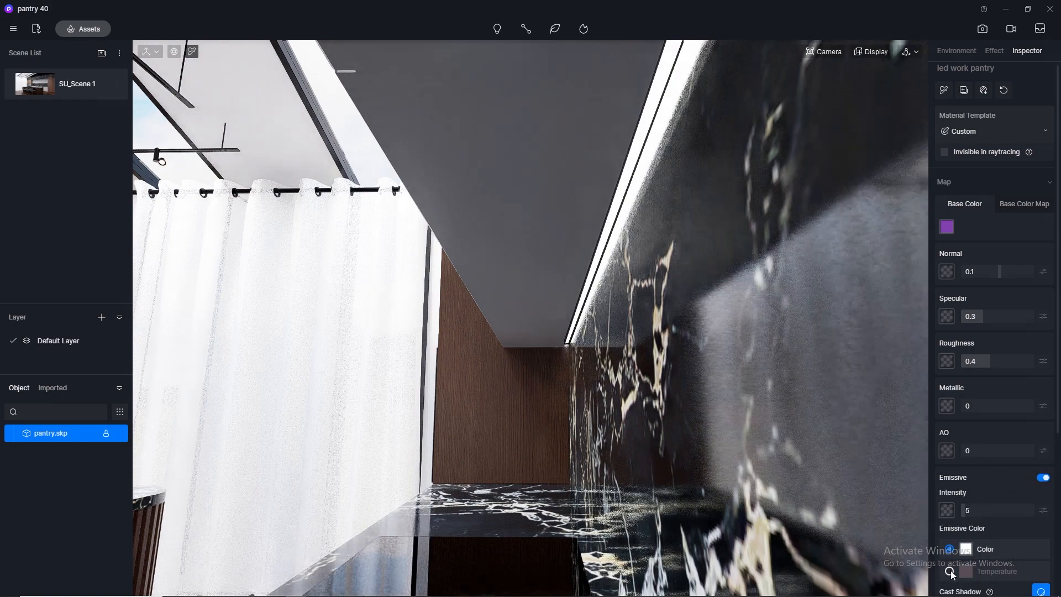
{"action": "left_click", "coordinate": [950, 571]}
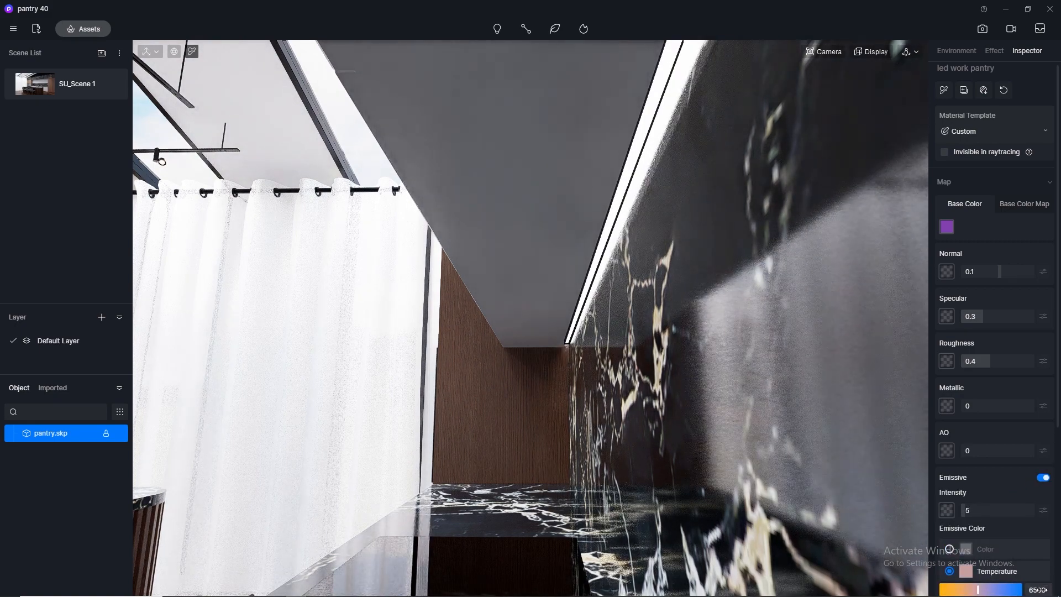
{"action": "key", "text": "Return"}
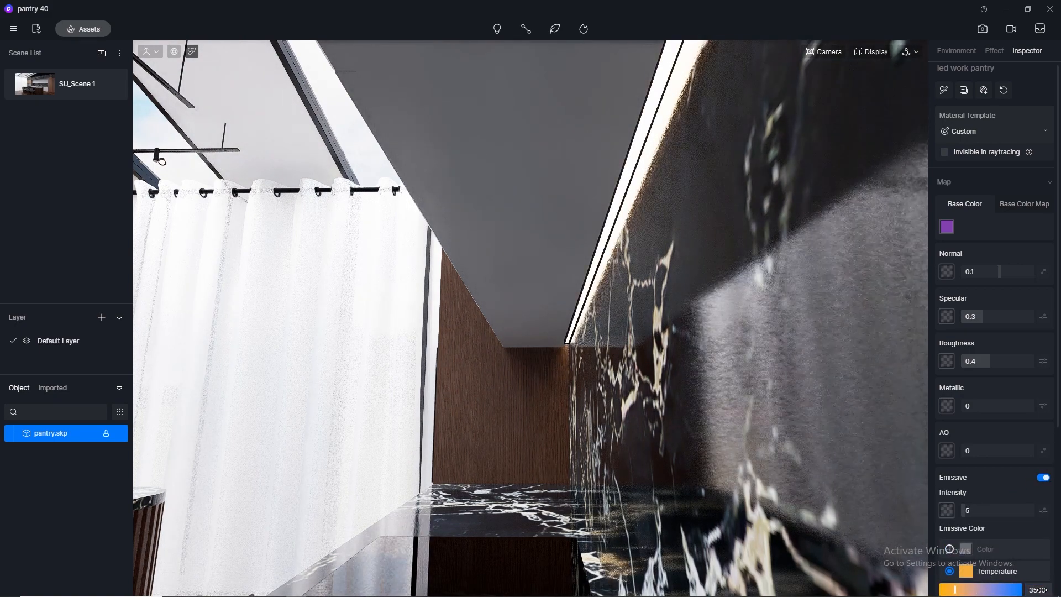
{"action": "left_click", "coordinate": [35, 87]}
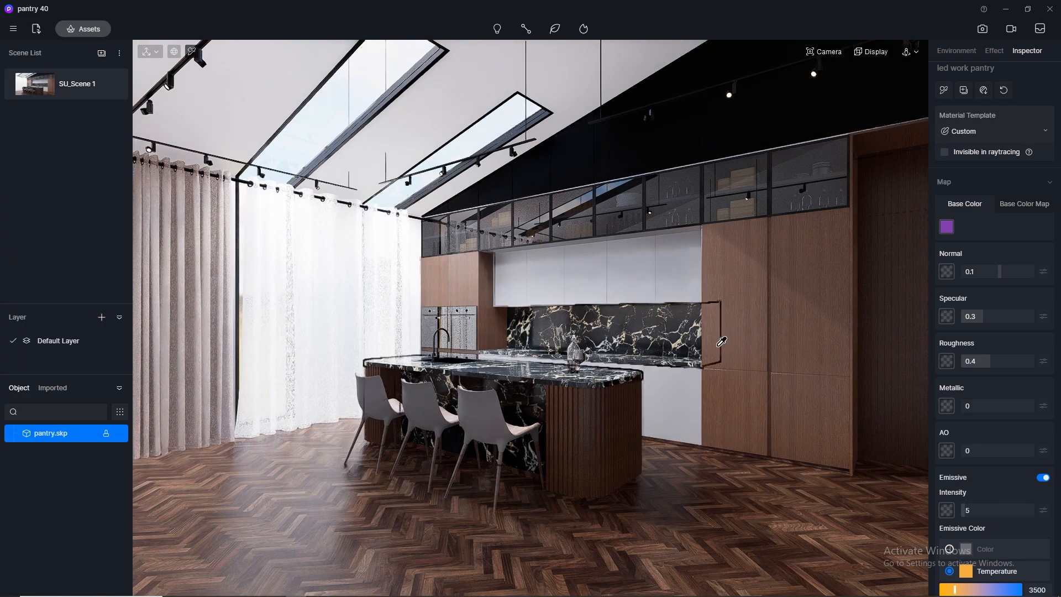
Go inside the upper glass cabinet and set the camera clipping to 0 to reach its LED strip.
{"action": "scroll", "coordinate": [395, 163], "scroll_direction": "up", "scroll_amount": 2}
{"action": "scroll", "coordinate": [397, 159], "scroll_direction": "up", "scroll_amount": 5}
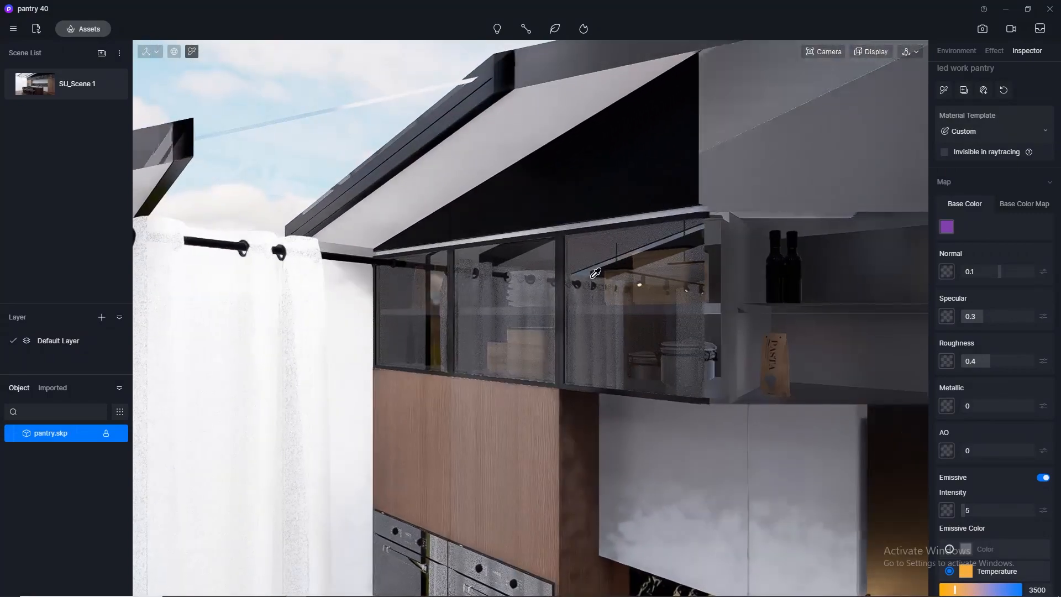
{"action": "middle_click_drag", "start_coordinate": [595, 274], "coordinate": [33, 160]}
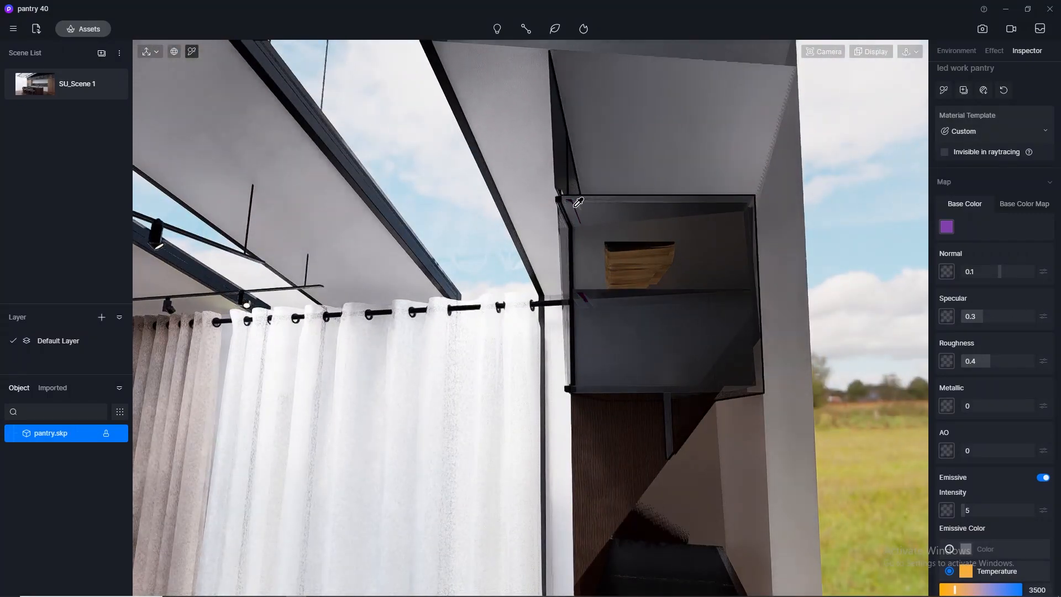
{"action": "left_click", "coordinate": [579, 199]}
{"action": "scroll", "coordinate": [580, 210], "scroll_direction": "down", "scroll_amount": 1}
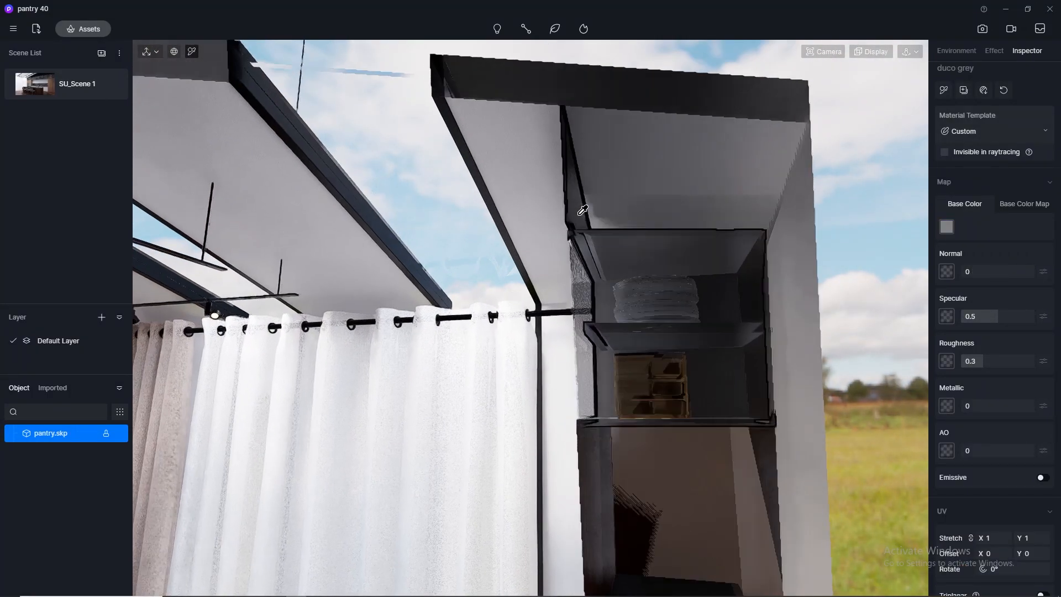
{"action": "middle_click_drag", "start_coordinate": [590, 225], "coordinate": [460, 254]}
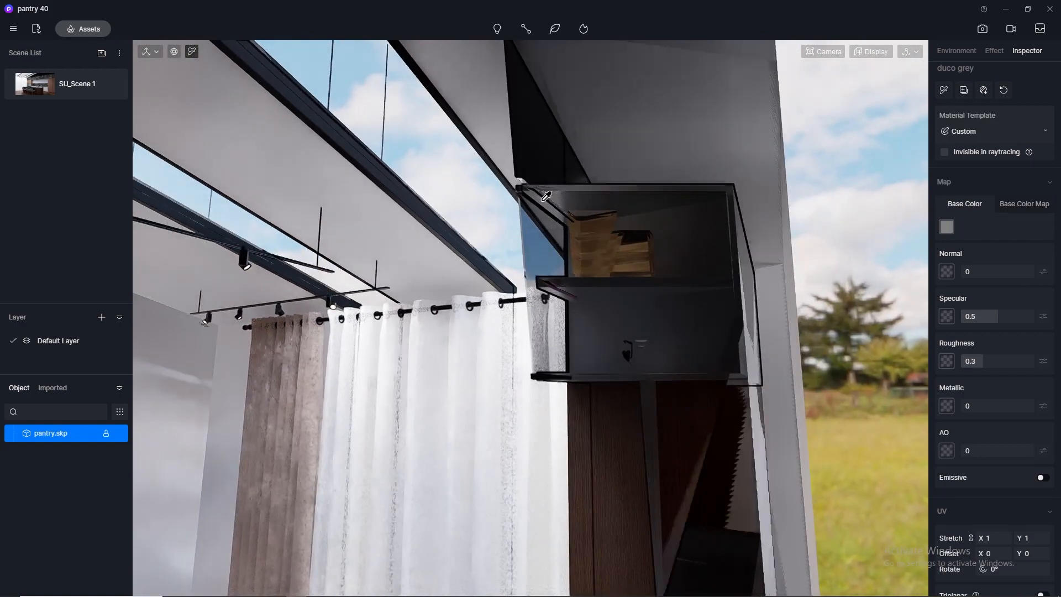
{"action": "middle_click_drag", "start_coordinate": [544, 282], "coordinate": [564, 289]}
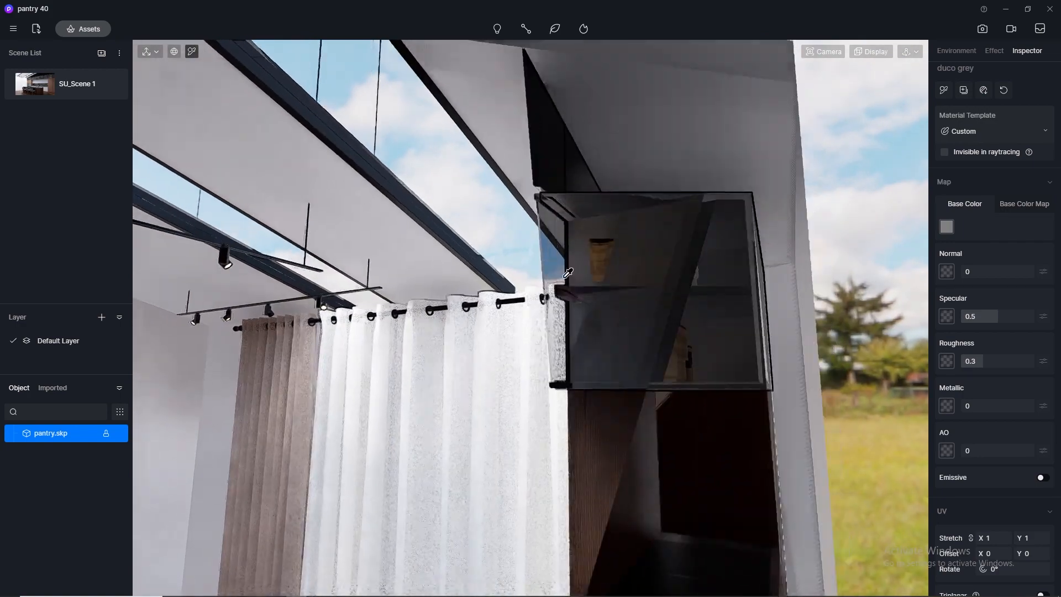
{"action": "left_click", "coordinate": [824, 51]}
{"action": "left_click_drag", "start_coordinate": [816, 169], "coordinate": [727, 167]}
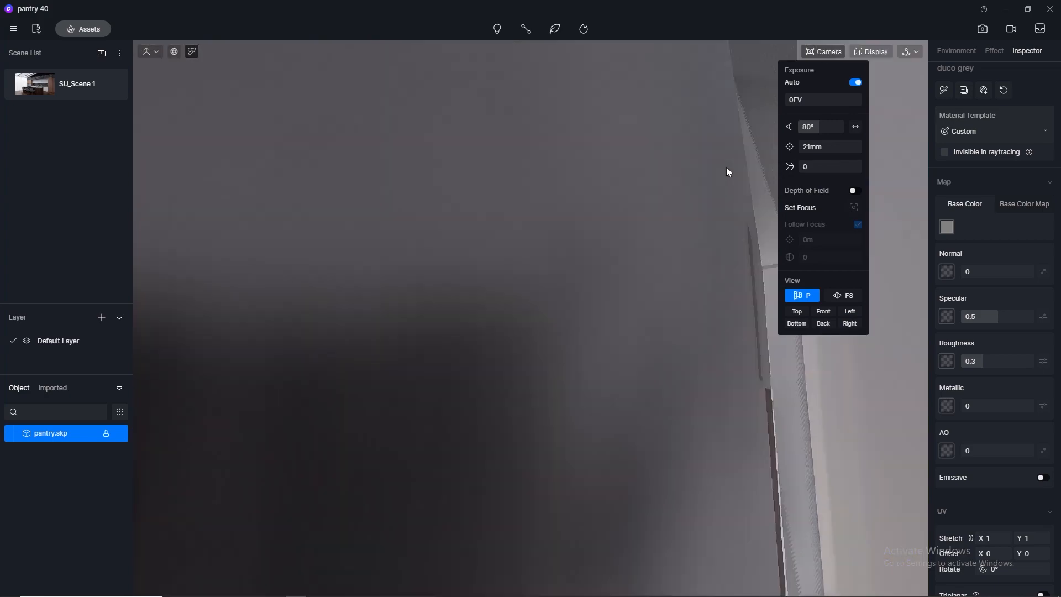
{"action": "scroll", "coordinate": [431, 216], "scroll_direction": "up", "scroll_amount": 2}
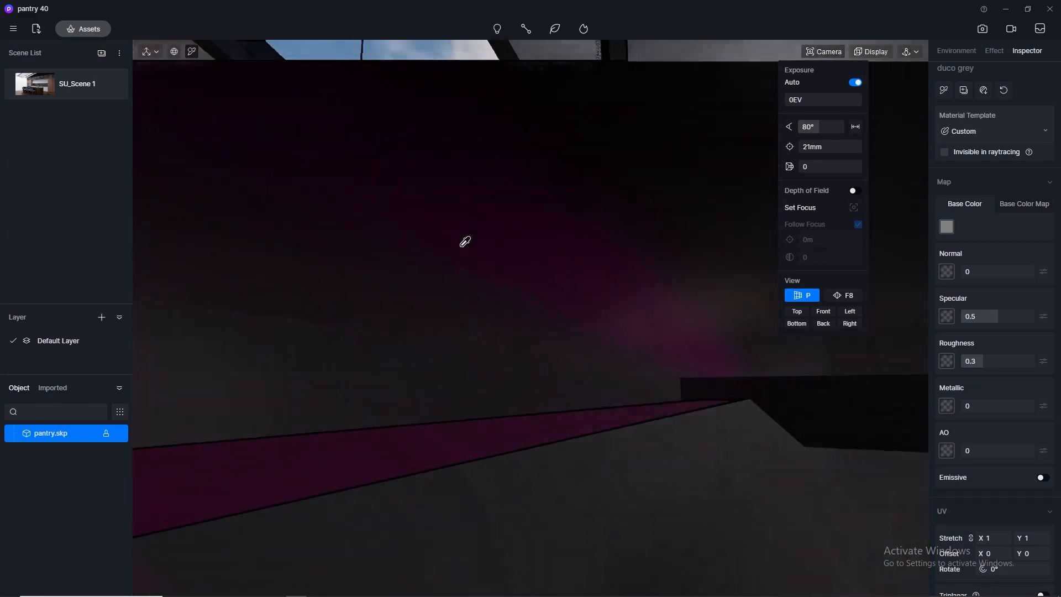
Pick the magenta LED strip material inside the glass cabinet and make it emissive with a color temperature of 3500.
{"action": "scroll", "coordinate": [470, 244], "scroll_direction": "down", "scroll_amount": 1}
{"action": "middle_click_drag", "start_coordinate": [559, 254], "coordinate": [418, 284]}
{"action": "left_click", "coordinate": [418, 285]}
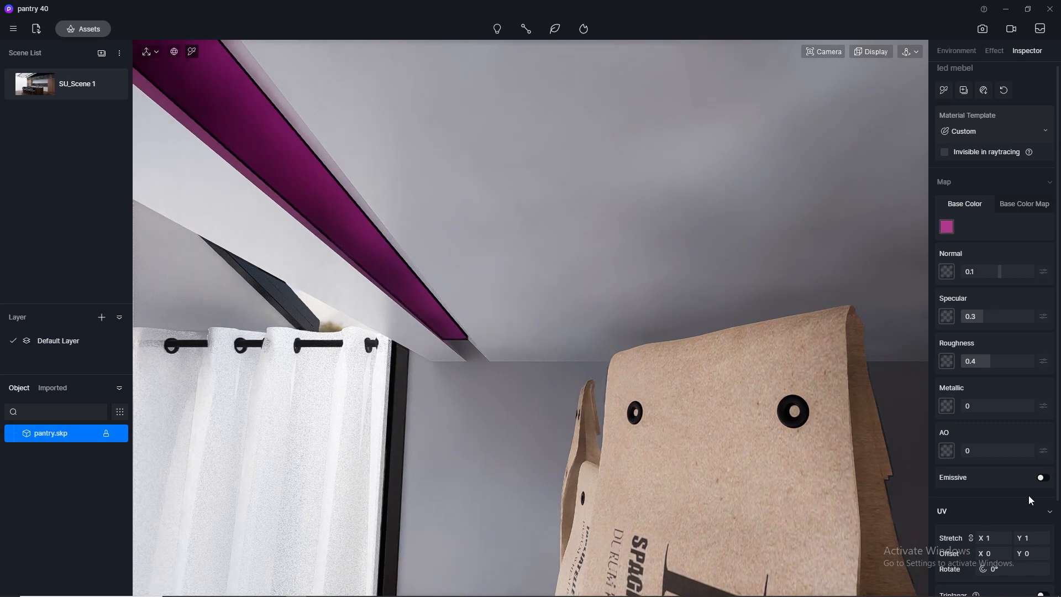
{"action": "left_click", "coordinate": [1043, 478]}
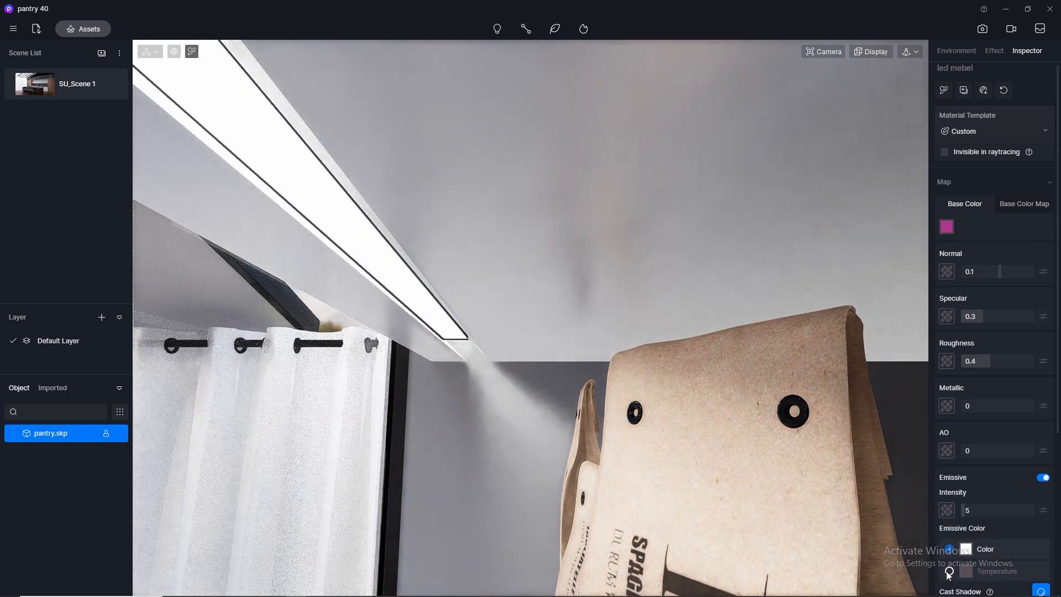
{"action": "left_click", "coordinate": [1046, 590]}
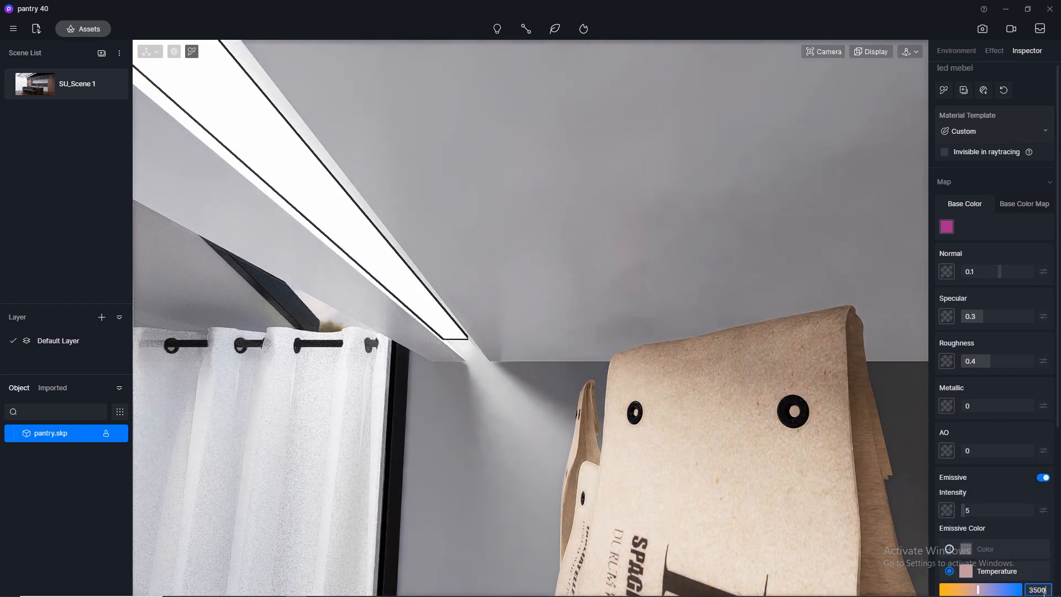
Return to the SU_Scene 1 view and set the cabinet LED strip material's emissive intensity to 15.
{"action": "left_click", "coordinate": [39, 88]}
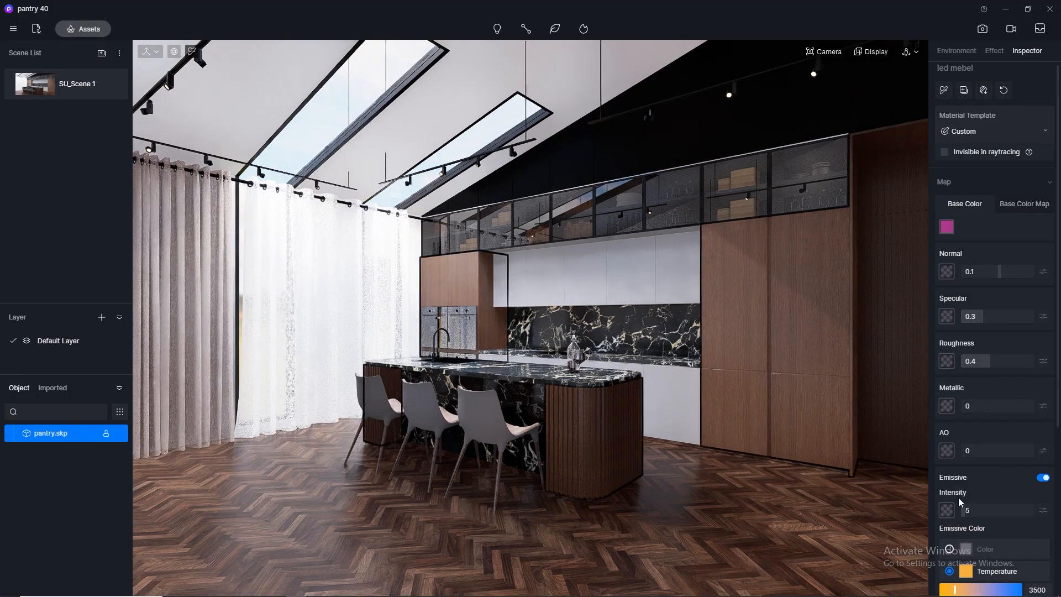
{"action": "left_click", "coordinate": [978, 510]}
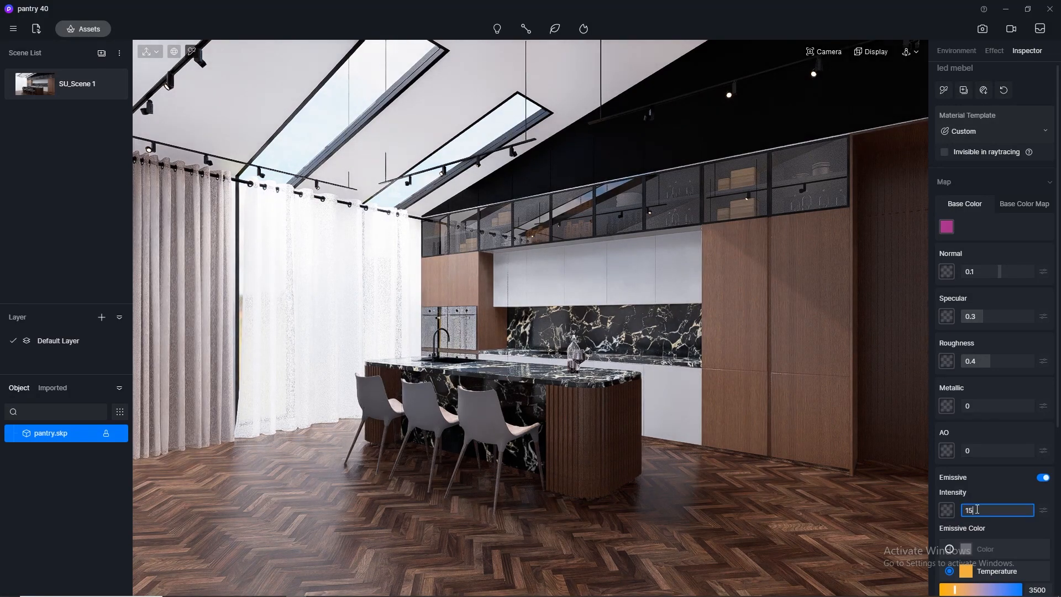
{"action": "type", "text": "15"}
{"action": "key", "text": "Return"}
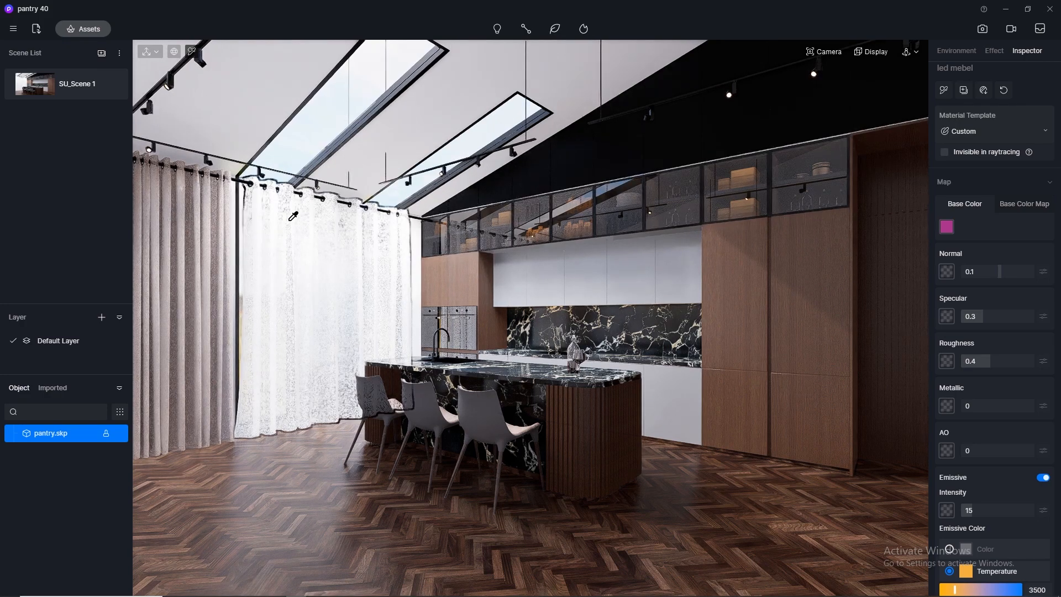
Pick the LED strip material beneath the white wall cabinets and set its emissive intensity to 10.
{"action": "scroll", "coordinate": [544, 307], "scroll_direction": "up", "scroll_amount": 6}
{"action": "middle_click_drag", "start_coordinate": [544, 306], "coordinate": [190, 260]}
{"action": "middle_click_drag", "start_coordinate": [538, 308], "coordinate": [496, 300]}
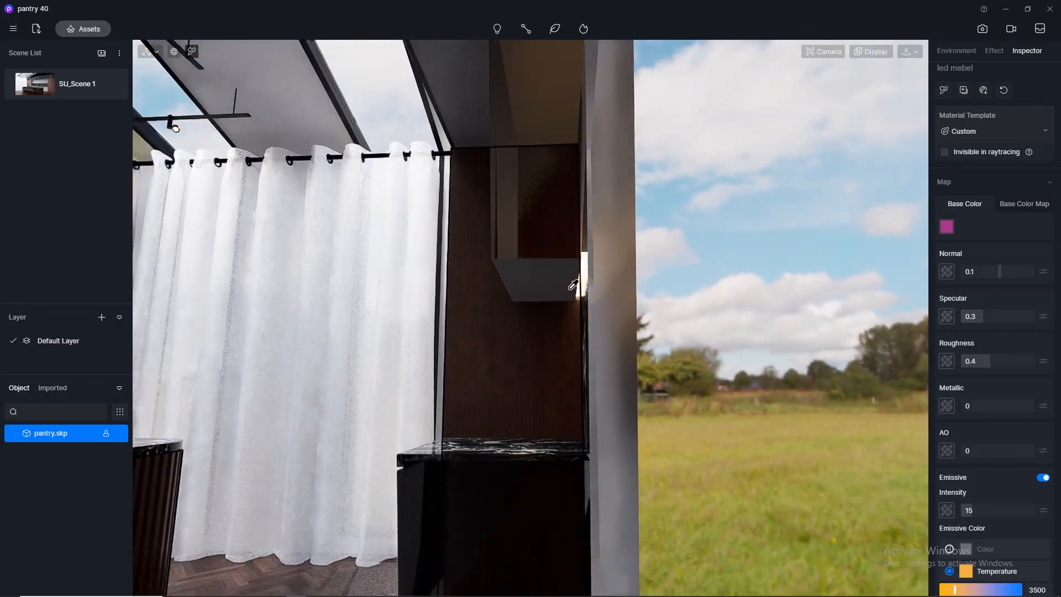
{"action": "left_click", "coordinate": [582, 276]}
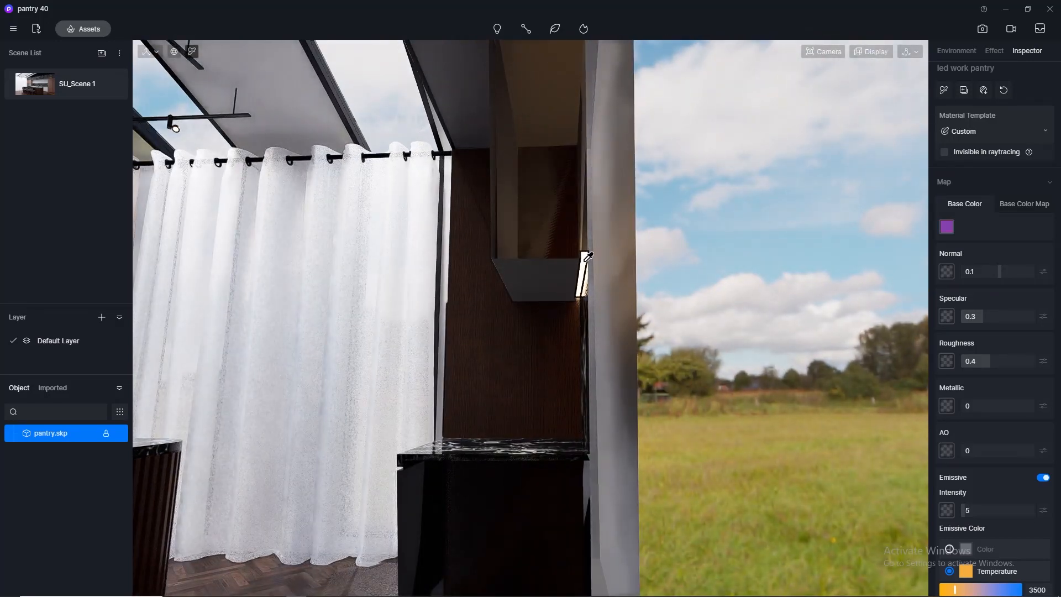
{"action": "left_click", "coordinate": [985, 507]}
{"action": "type", "text": "10"}
{"action": "key", "text": "Return"}
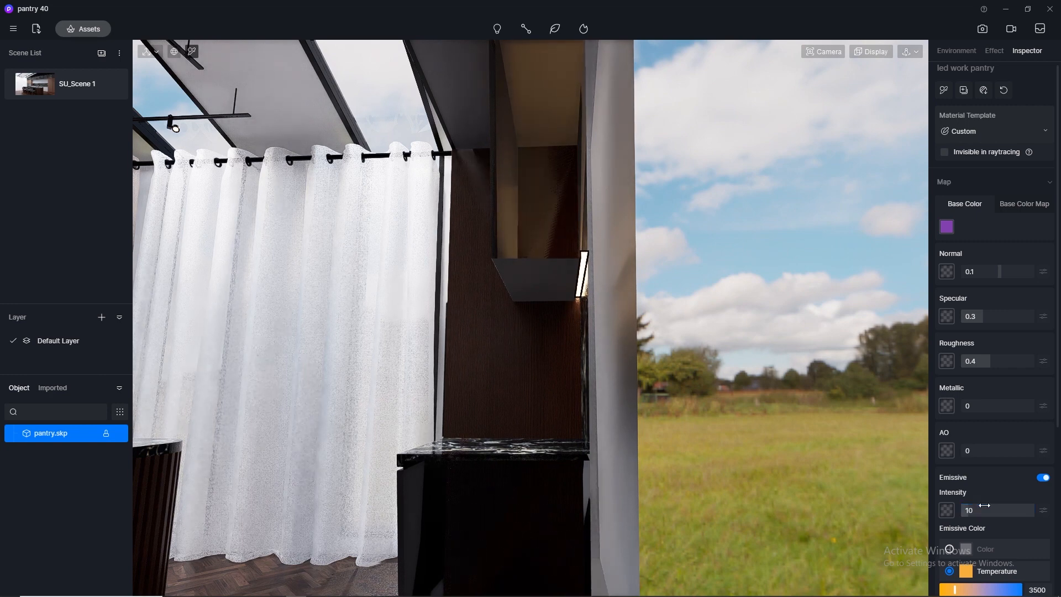
Try an emissive intensity of 15 on the under-cabinet LED strip material.
{"action": "left_click", "coordinate": [989, 511]}
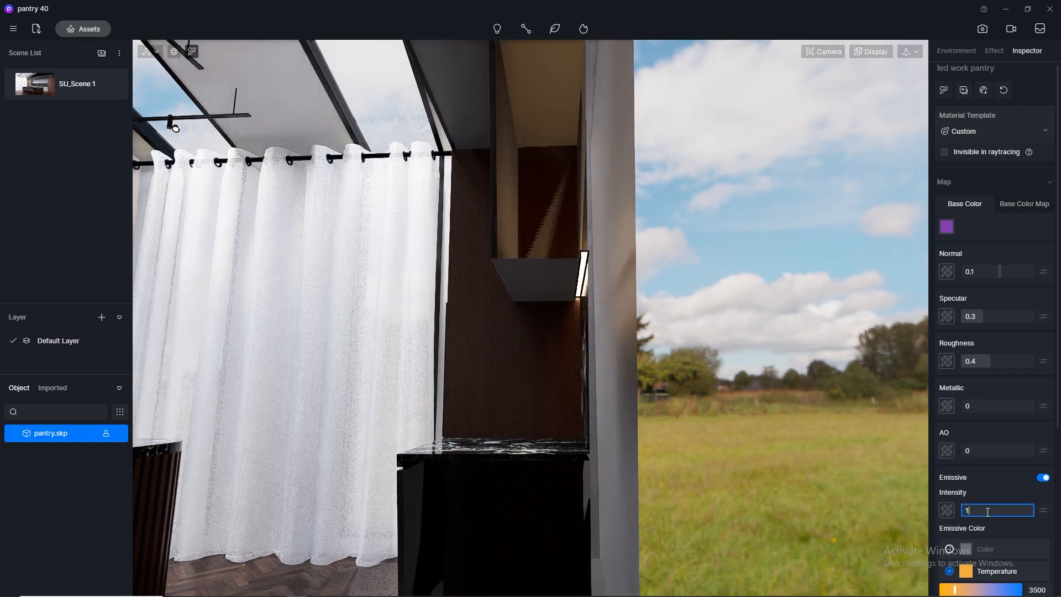
{"action": "type", "text": "15"}
{"action": "key", "text": "Return"}
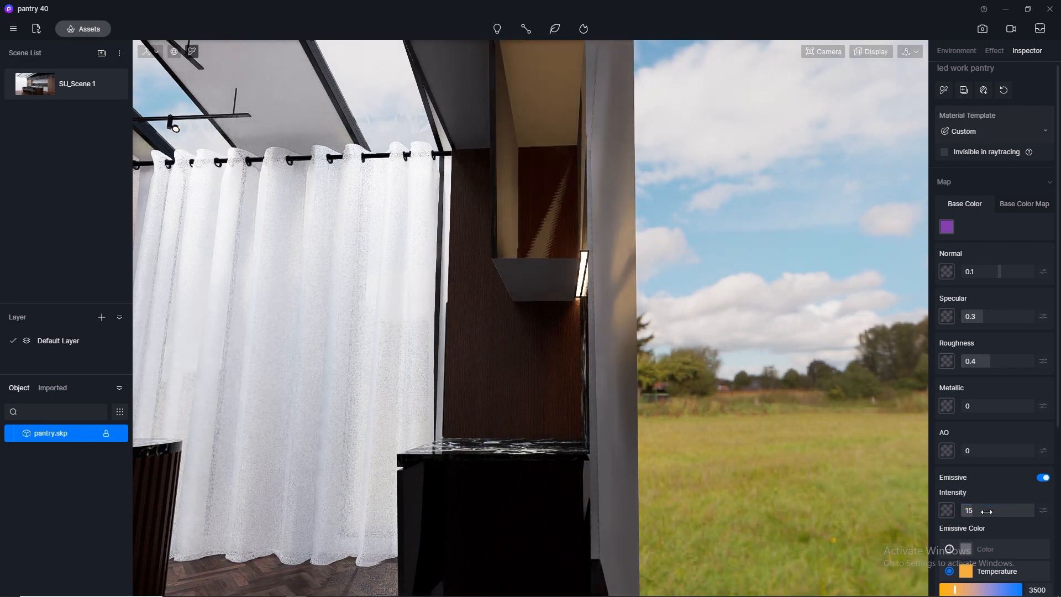
Return to the SU_Scene 1 view and set the under-cabinet LED strip's emissive intensity to 10.
{"action": "middle_click_drag", "start_coordinate": [451, 438], "coordinate": [777, 454]}
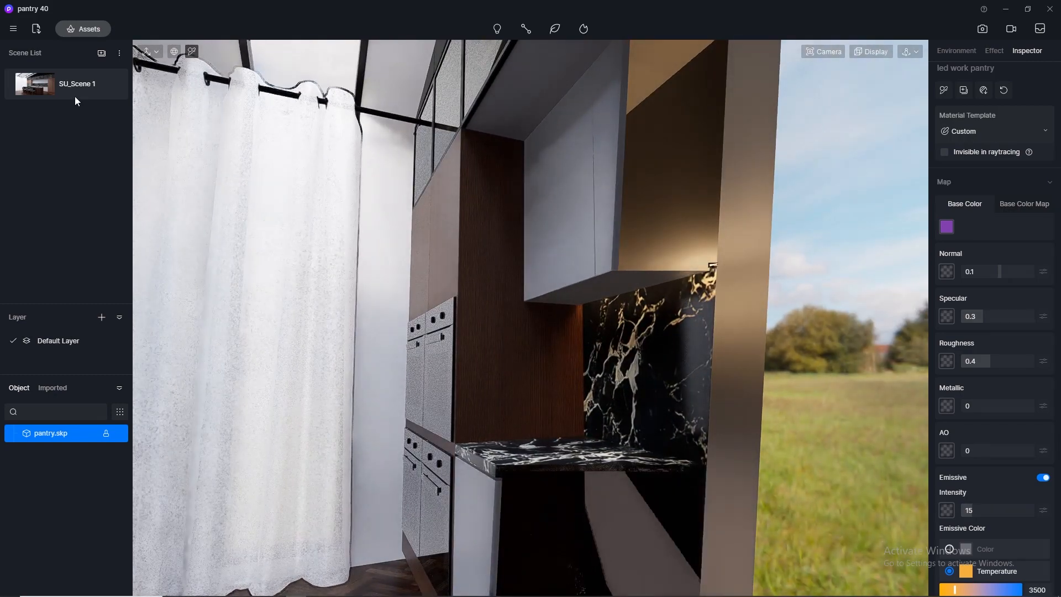
{"action": "left_click", "coordinate": [28, 88]}
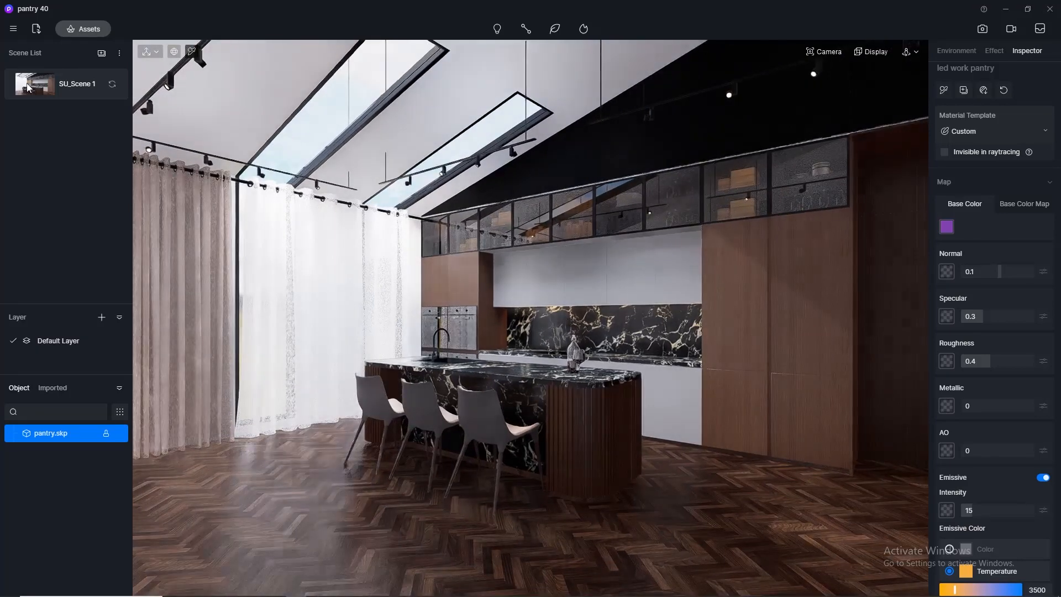
{"action": "left_click", "coordinate": [998, 513]}
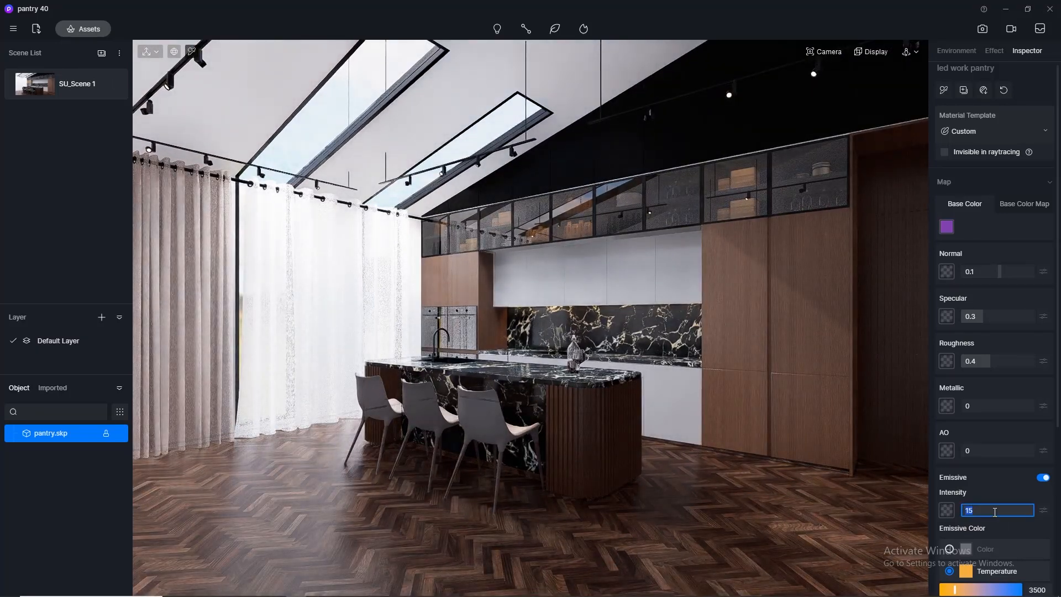
{"action": "type", "text": "10"}
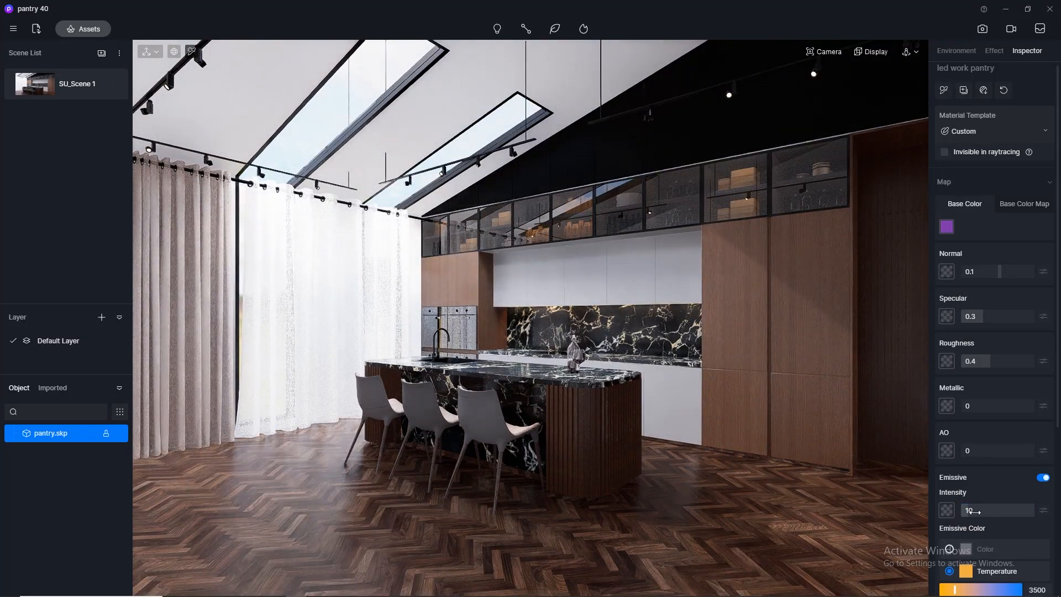
{"action": "key", "text": "Return"}
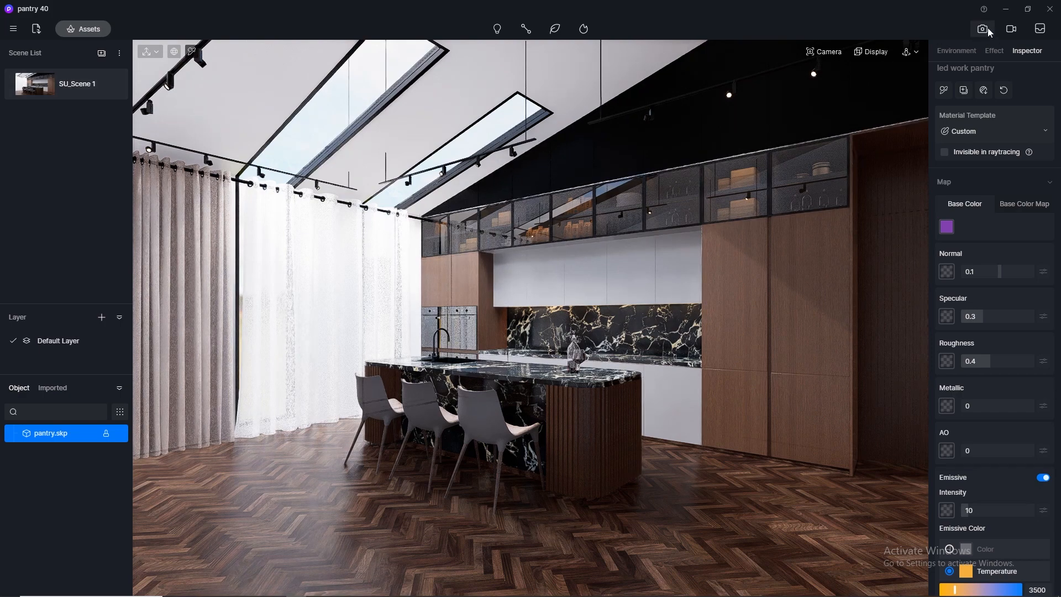
Pick the black mirror material on the wall above the glass cabinets and settle its roughness at 0.05.
{"action": "left_click", "coordinate": [675, 128]}
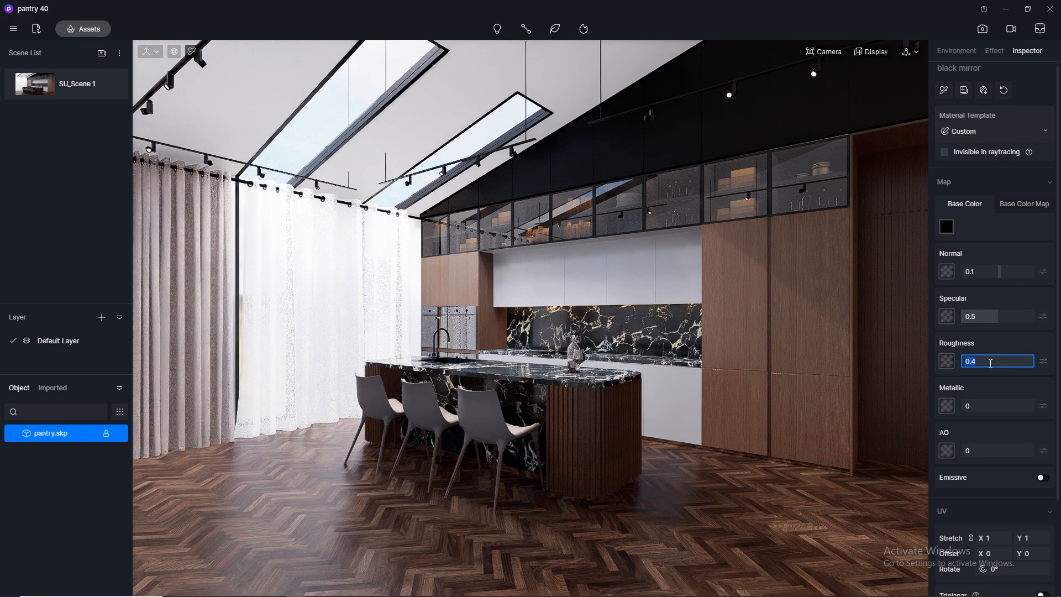
{"action": "key", "text": "Return"}
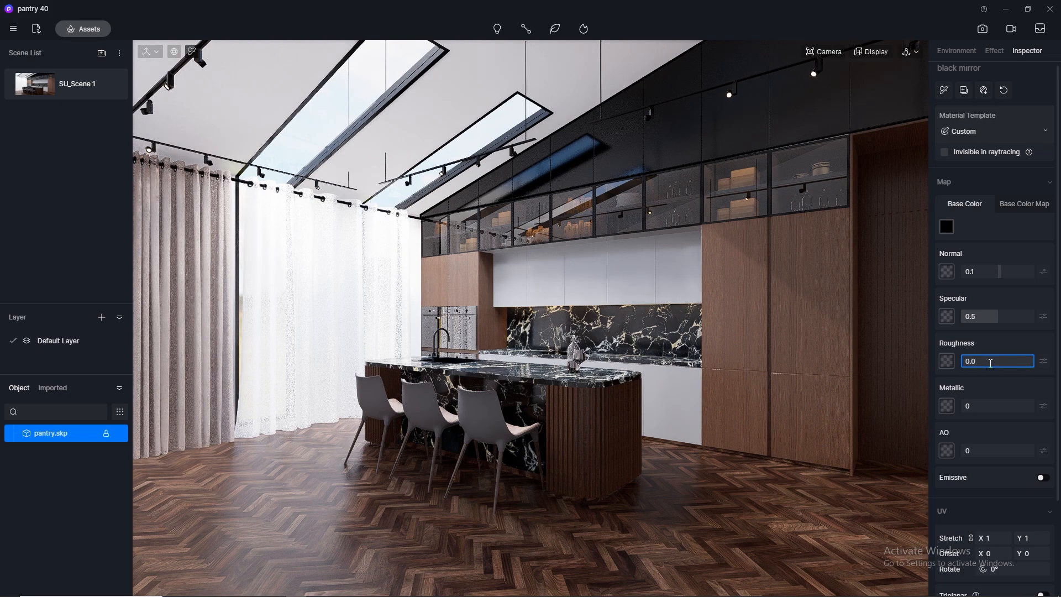
{"action": "key", "text": "Return"}
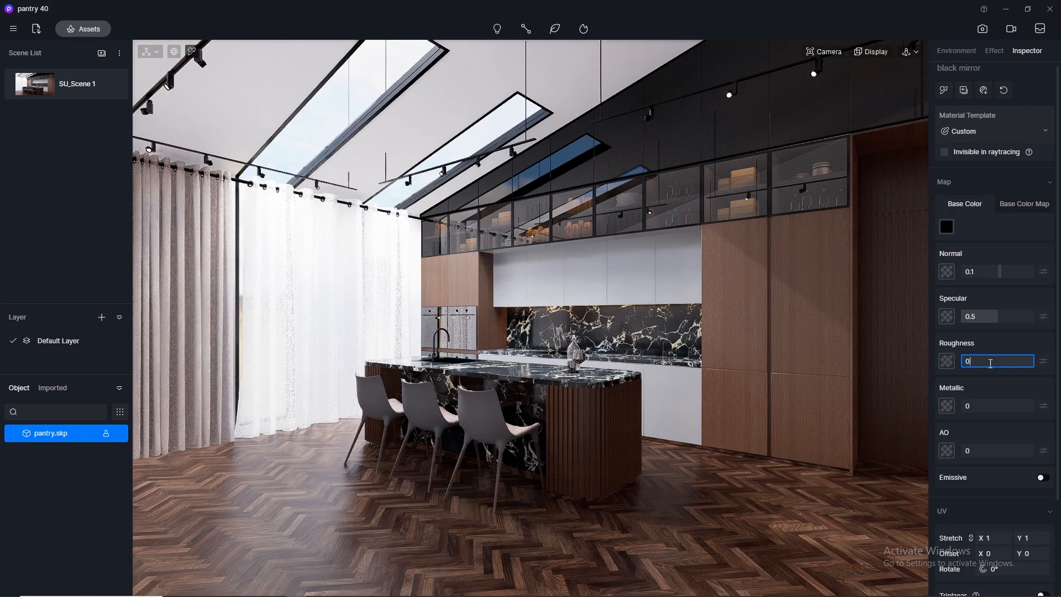
{"action": "key", "text": "Return"}
{"action": "key", "text": "Return"}
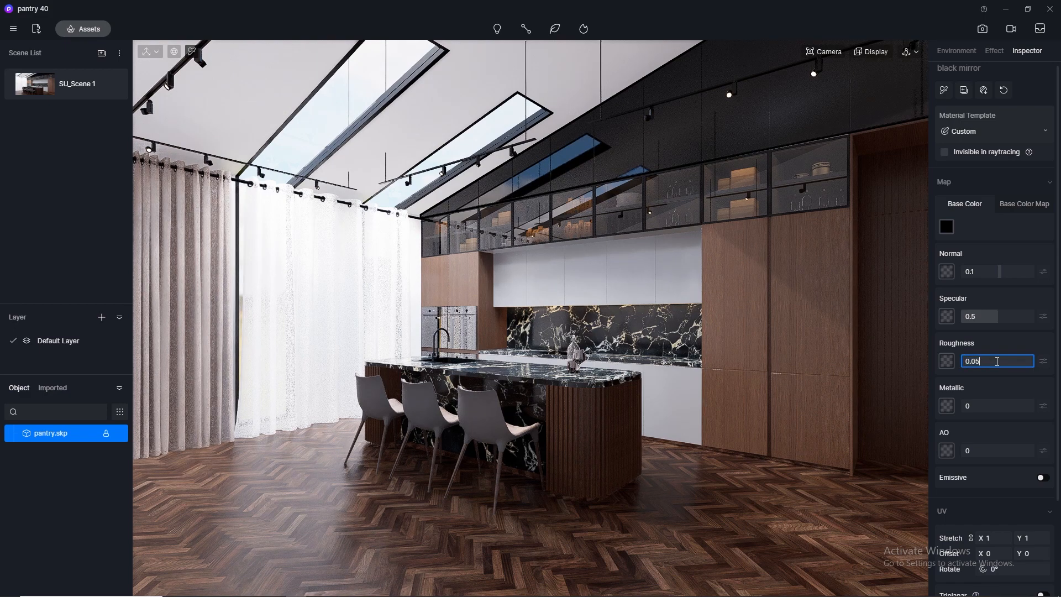
{"action": "key", "text": "Return"}
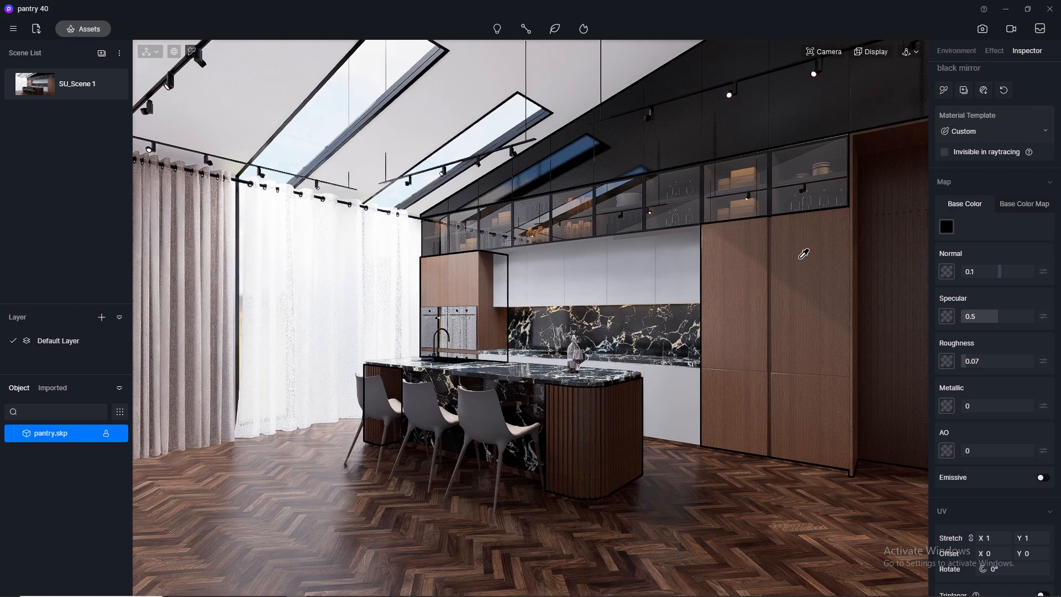
{"action": "key", "text": "ctrl+z"}
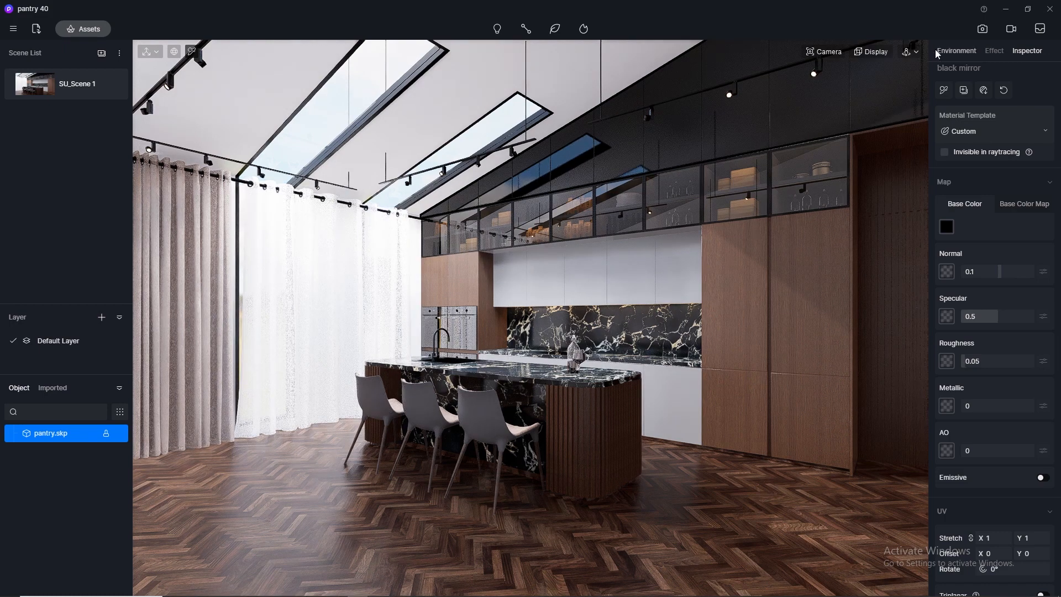
Open the image render settings and set the environment's skylight intensity to 0.3.
{"action": "left_click", "coordinate": [984, 31]}
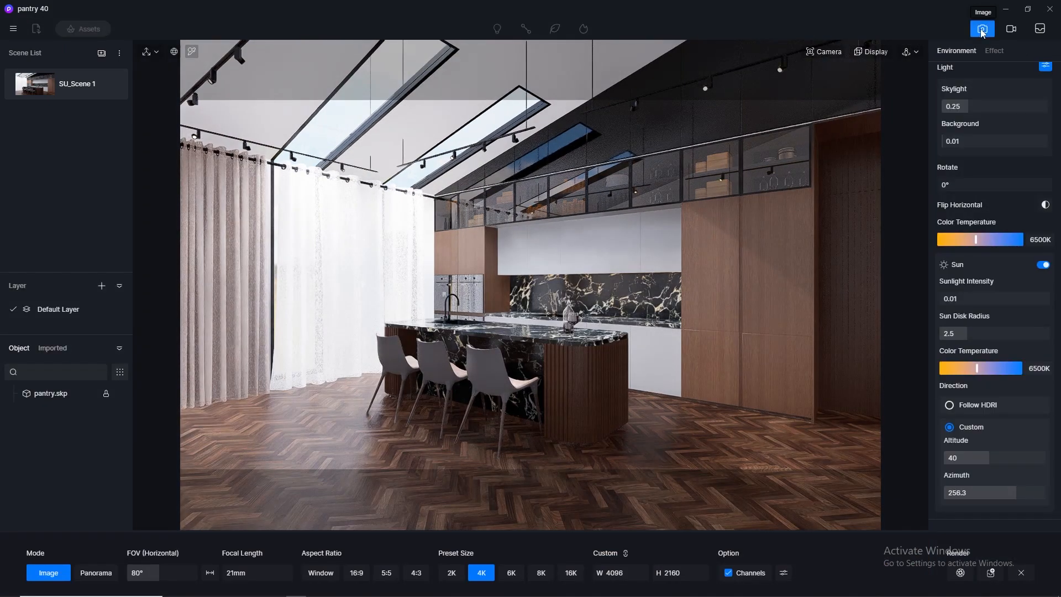
{"action": "left_click", "coordinate": [973, 109]}
{"action": "type", "text": "0."}
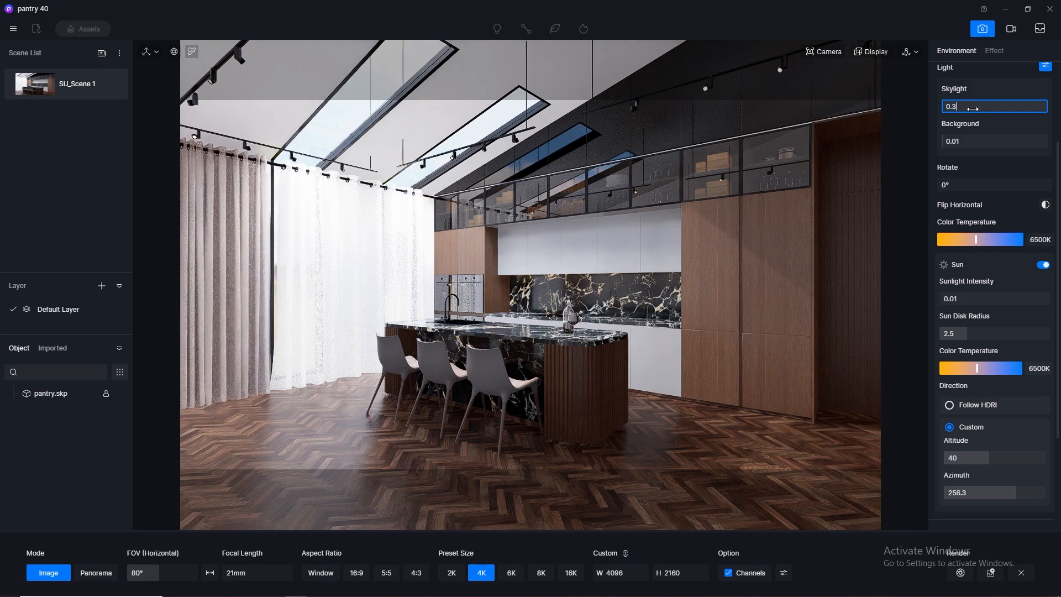
{"action": "type", "text": "3"}
{"action": "key", "text": "Return"}
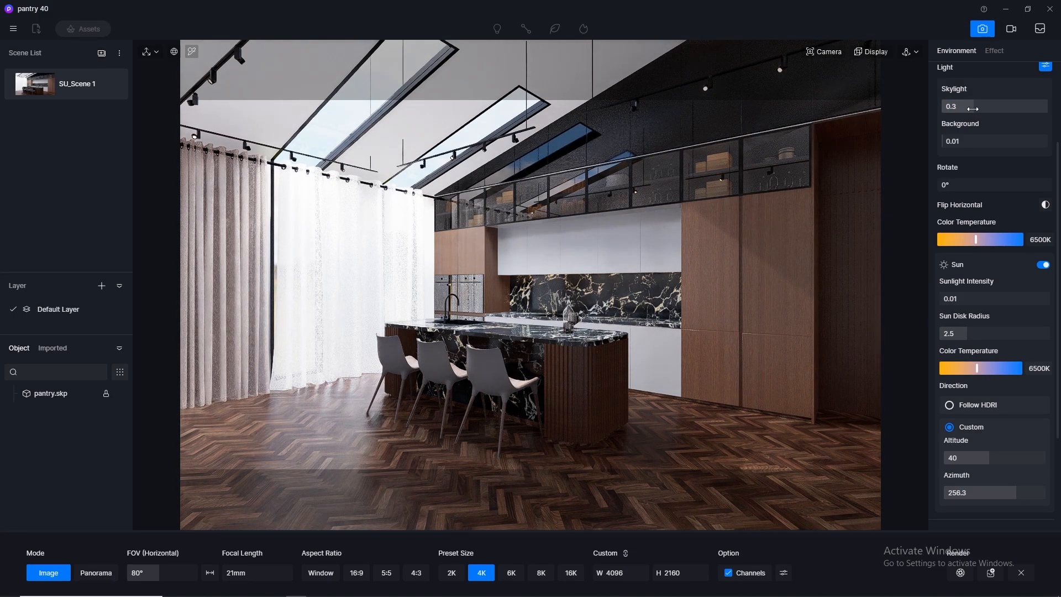
Try skylight intensities of 0.5 and 0.25 to compare the room's brightness.
{"action": "left_click", "coordinate": [974, 109]}
{"action": "type", "text": "0.5"}
{"action": "key", "text": "Return"}
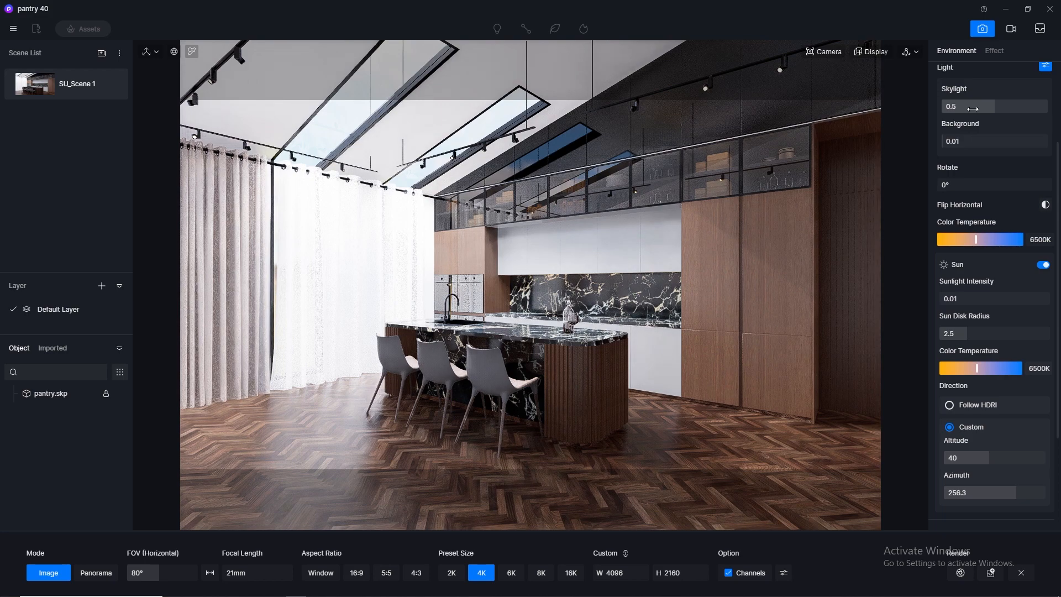
{"action": "left_click", "coordinate": [973, 109]}
{"action": "type", "text": "0.2"}
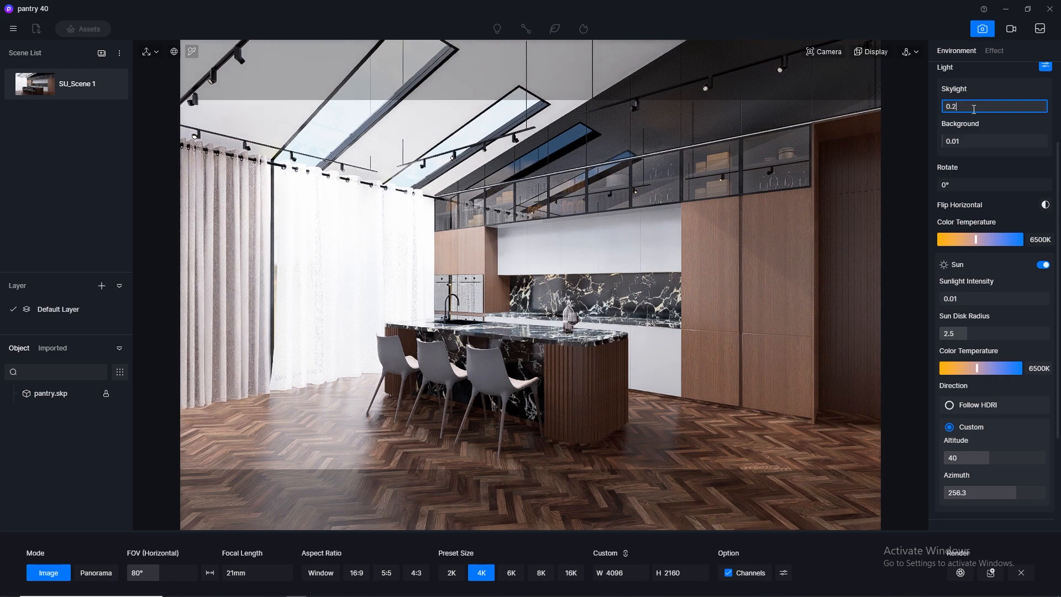
{"action": "type", "text": "5"}
{"action": "key", "text": "Return"}
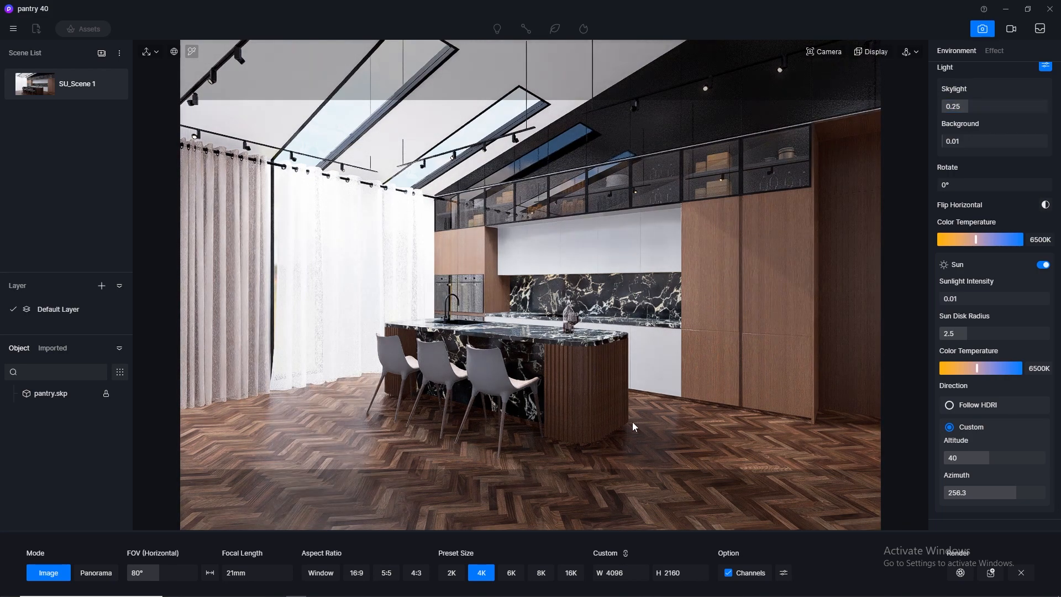
Render the 4K image with the skylight at 0.3 and Channels off, replacing the existing file D5_Image_20230409_141129.png.
{"action": "left_click", "coordinate": [453, 575]}
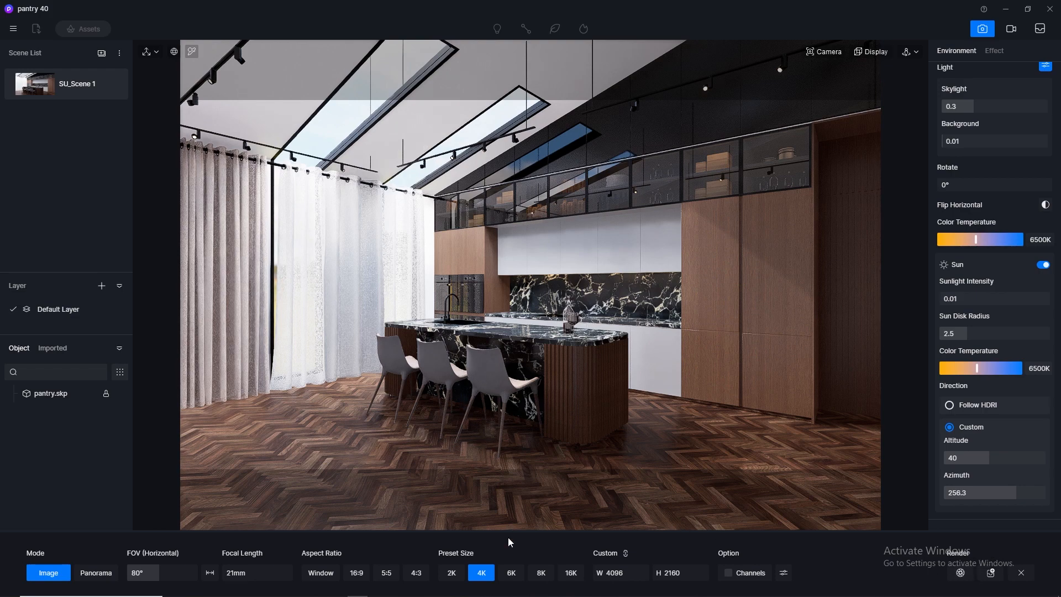
{"action": "left_click", "coordinate": [961, 574]}
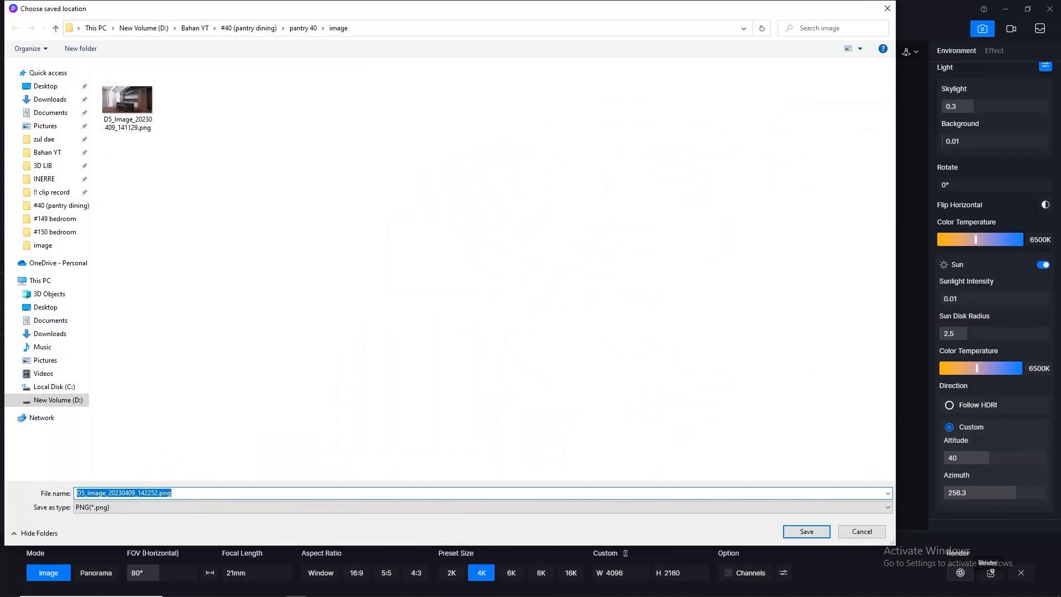
{"action": "left_click", "coordinate": [127, 99]}
{"action": "left_click", "coordinate": [807, 531]}
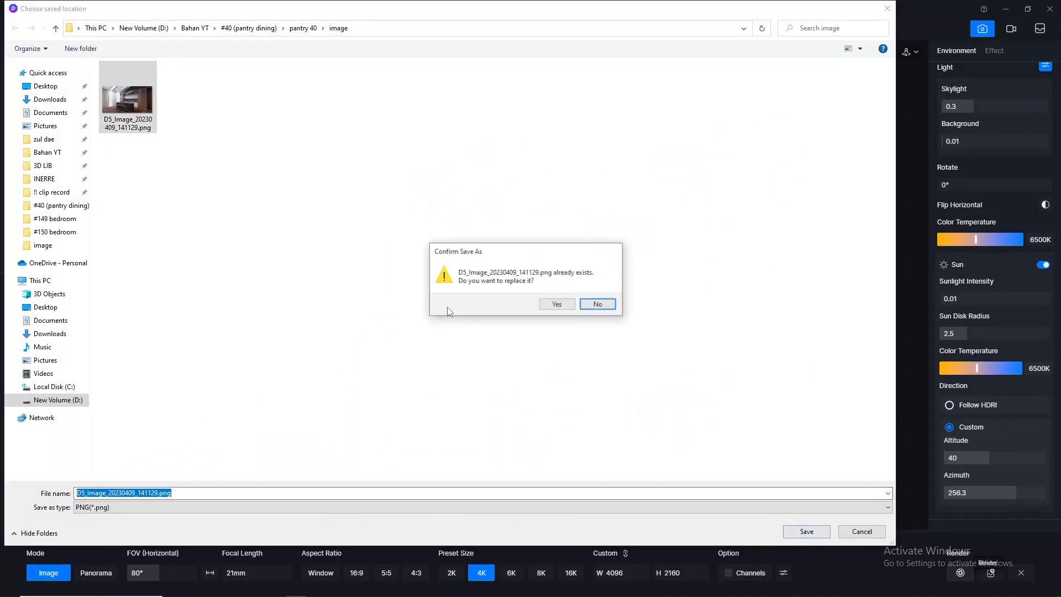
{"action": "left_click", "coordinate": [556, 304]}
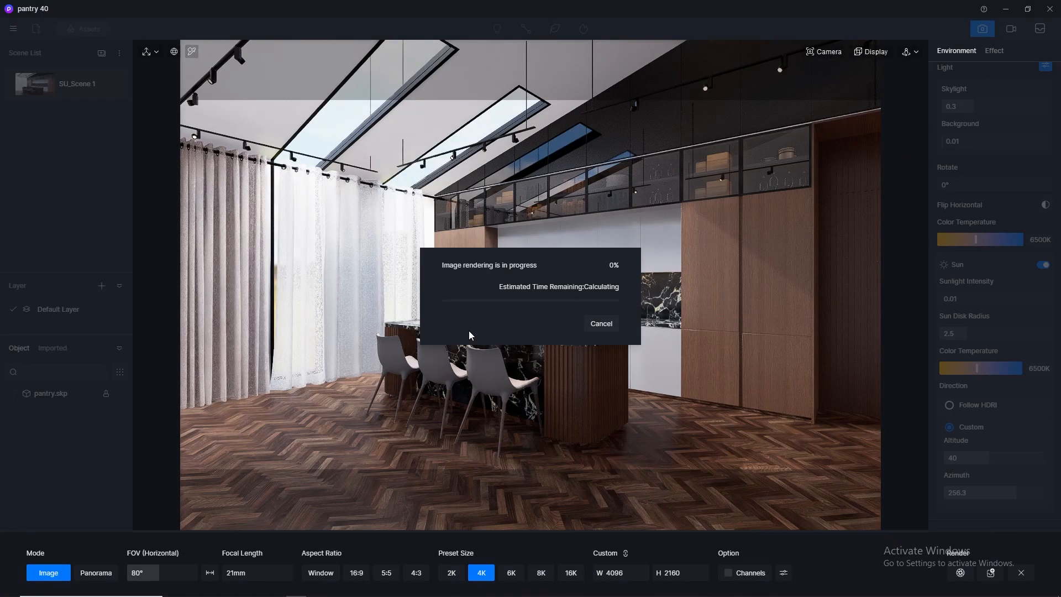